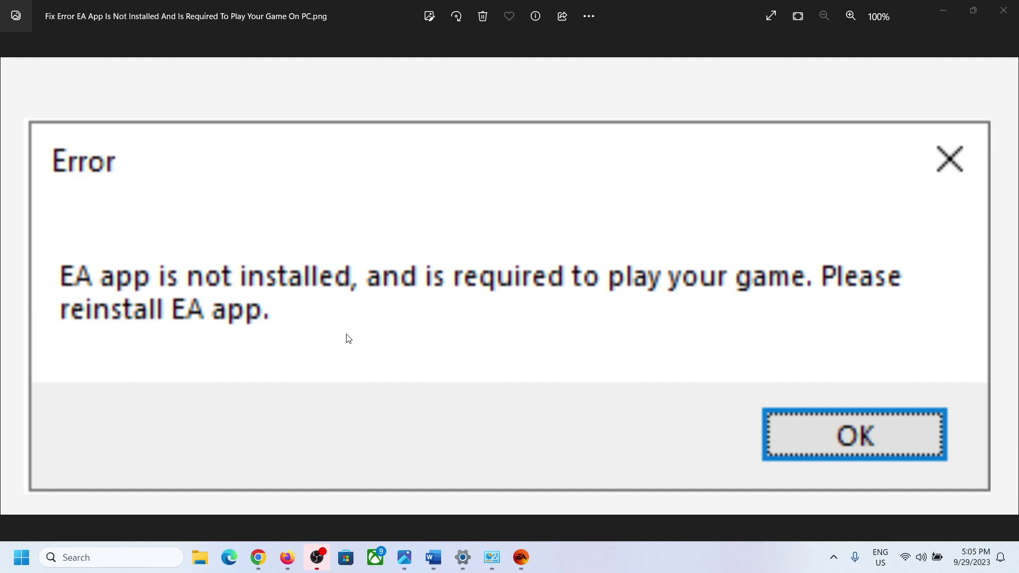
Switch from the EA error screenshot to the Word guide showing the date and time step.
click(433, 557)
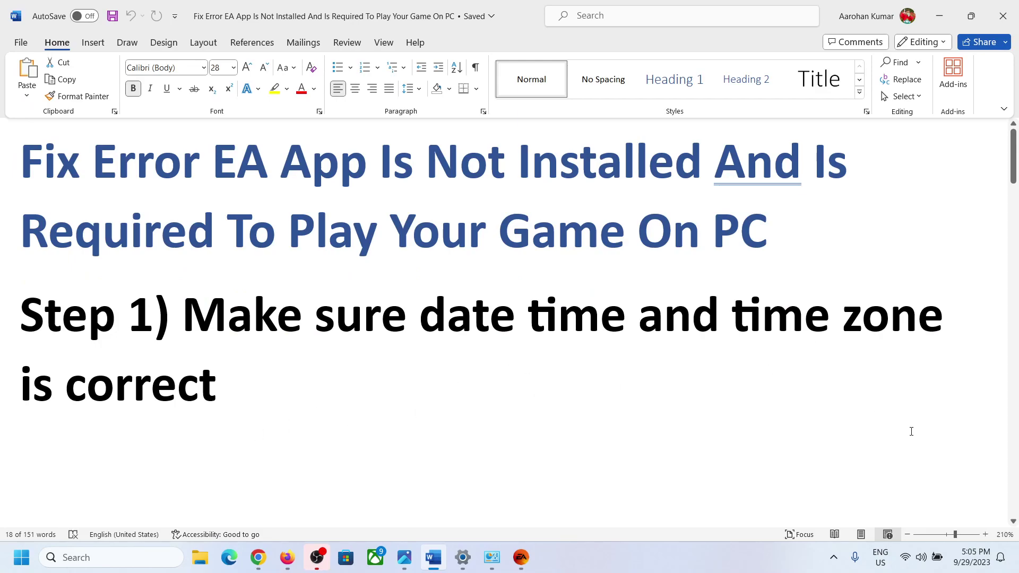
Turn on Set time automatically and sync the clock now.
right_click(975, 566)
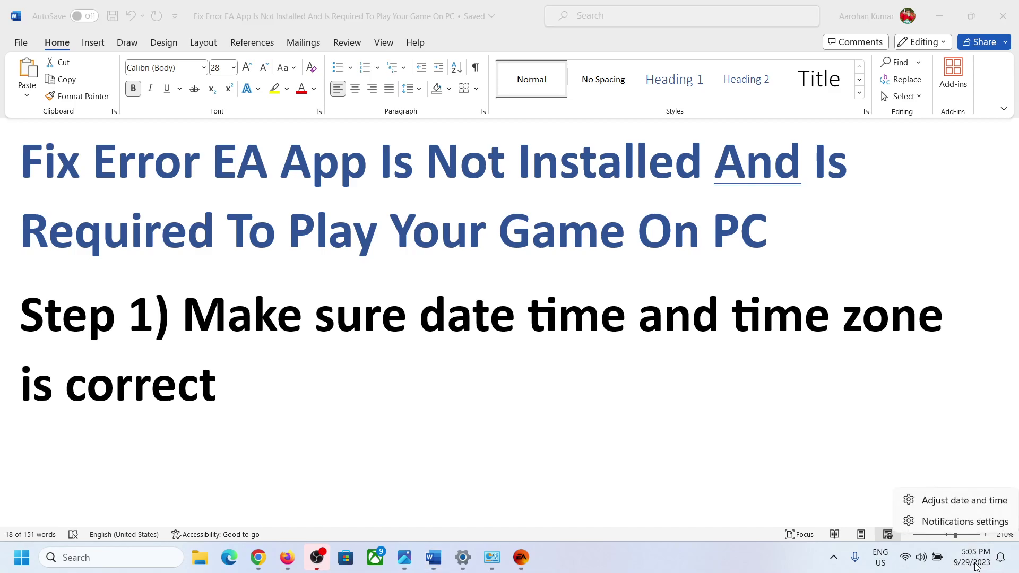
click(963, 500)
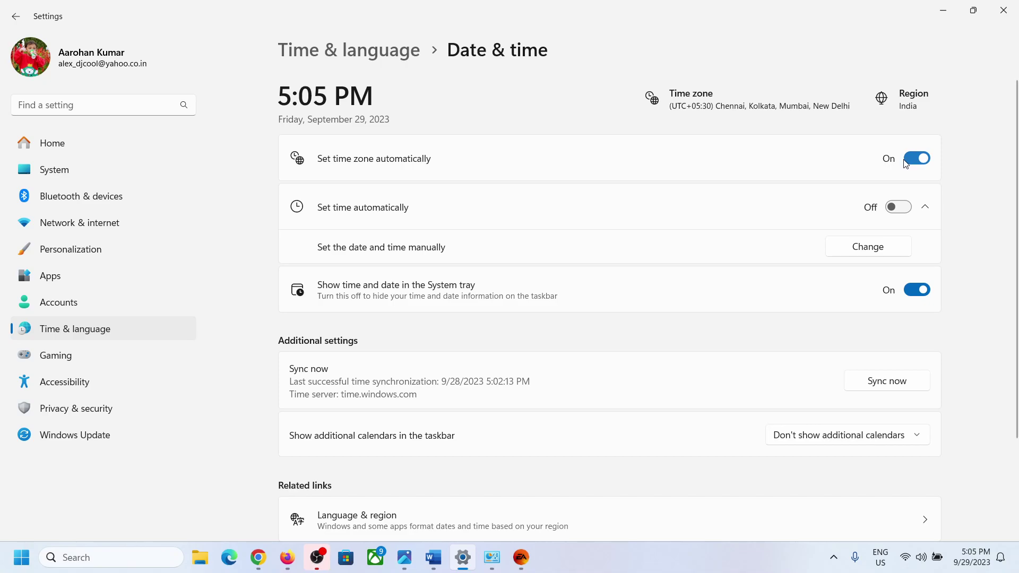
click(903, 210)
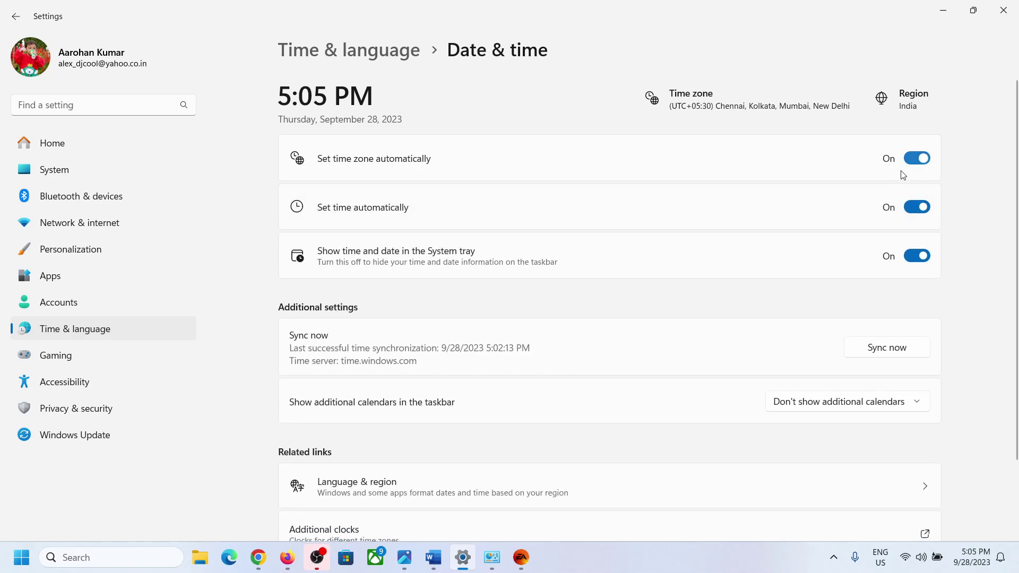
click(897, 353)
Confirm India as the country in Language & region settings.
click(113, 328)
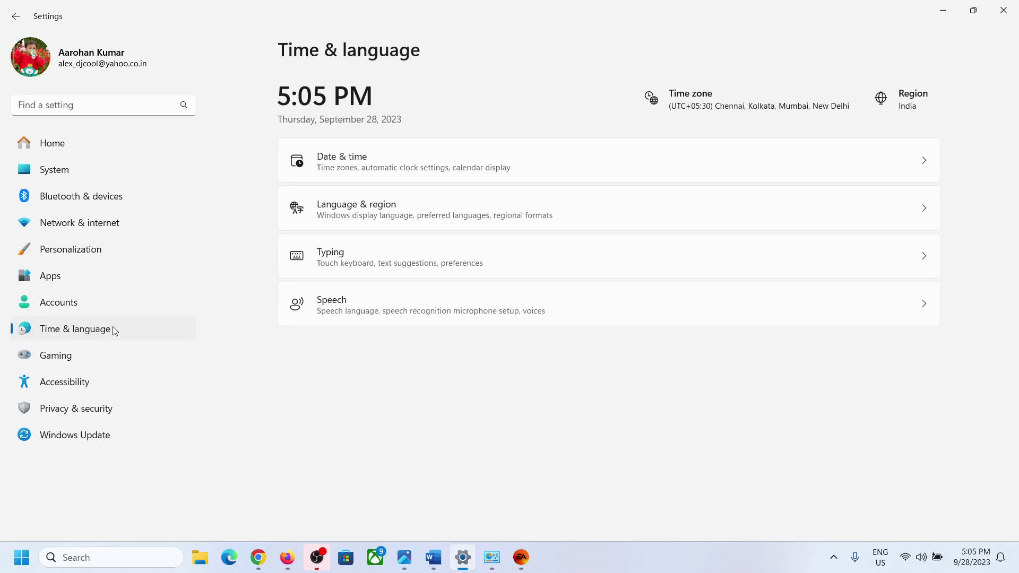
click(378, 223)
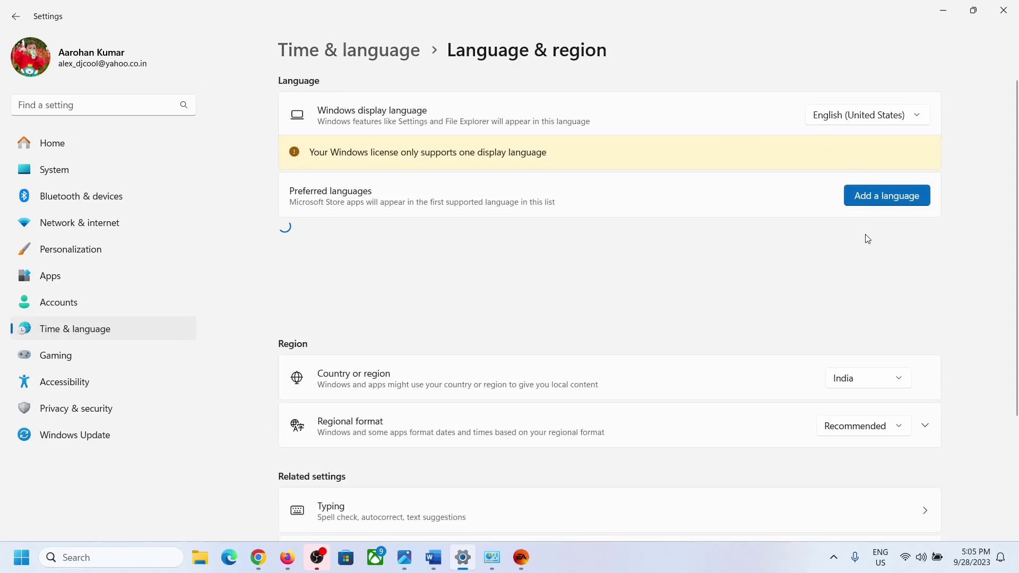
click(856, 390)
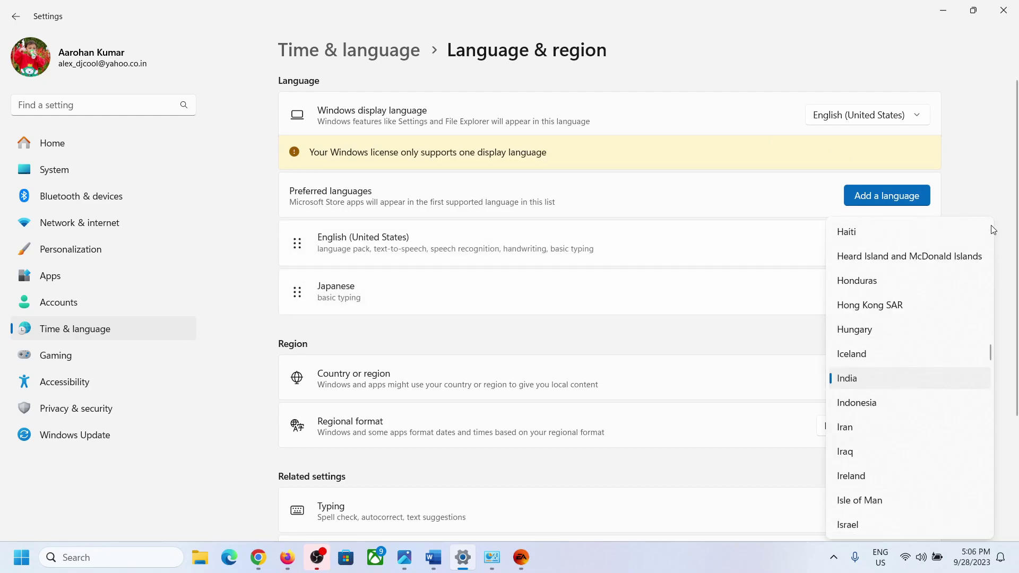
click(993, 209)
Close Settings and end the EA app process in Task Manager.
click(1003, 9)
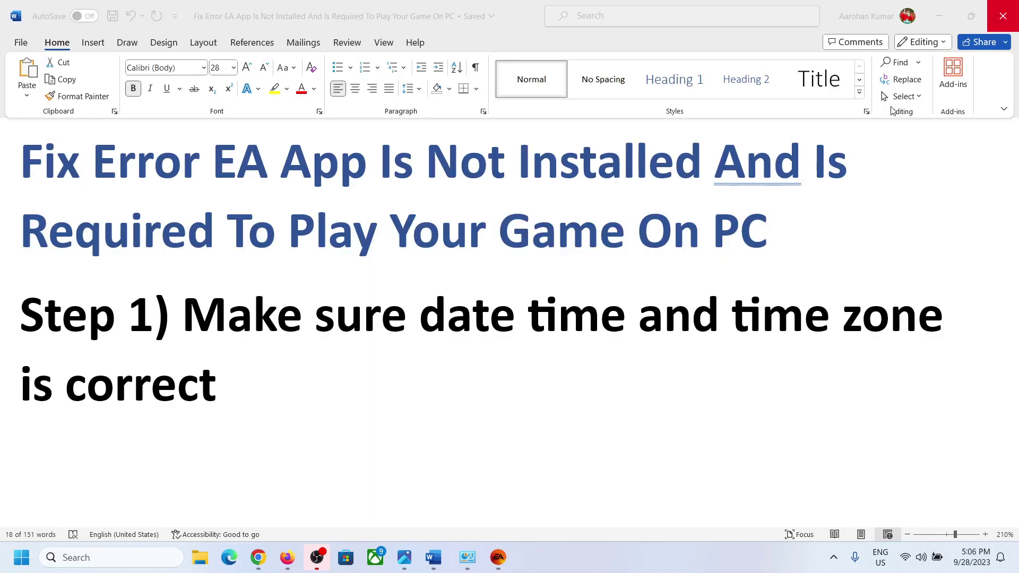
scroll(538, 458, down, 8)
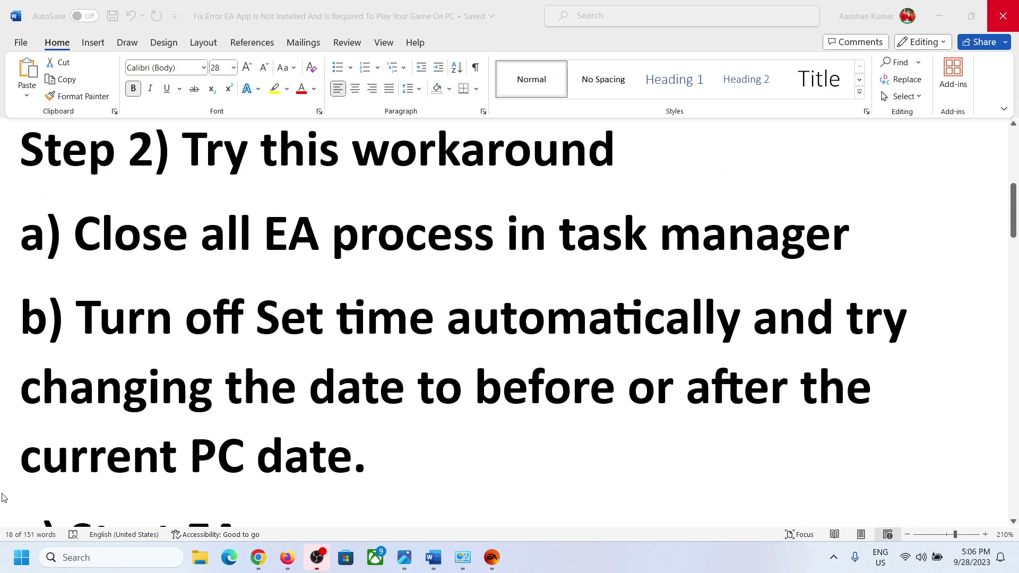
right_click(22, 561)
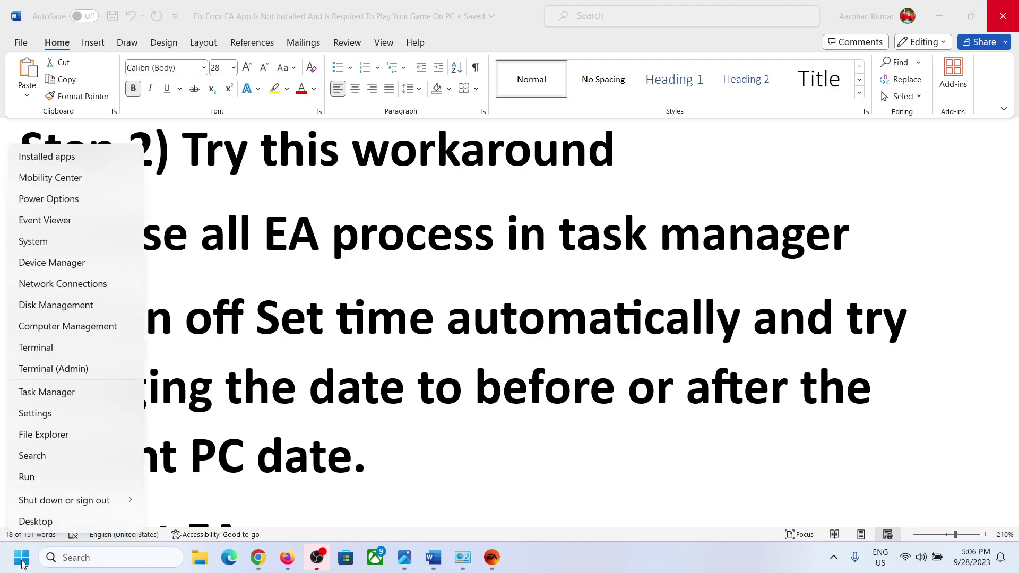
click(56, 395)
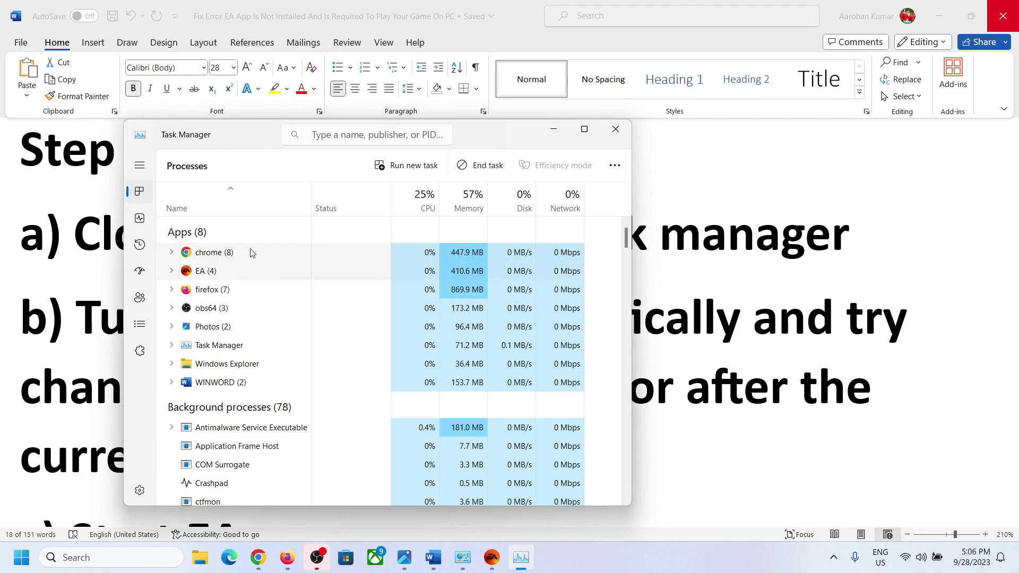
click(210, 257)
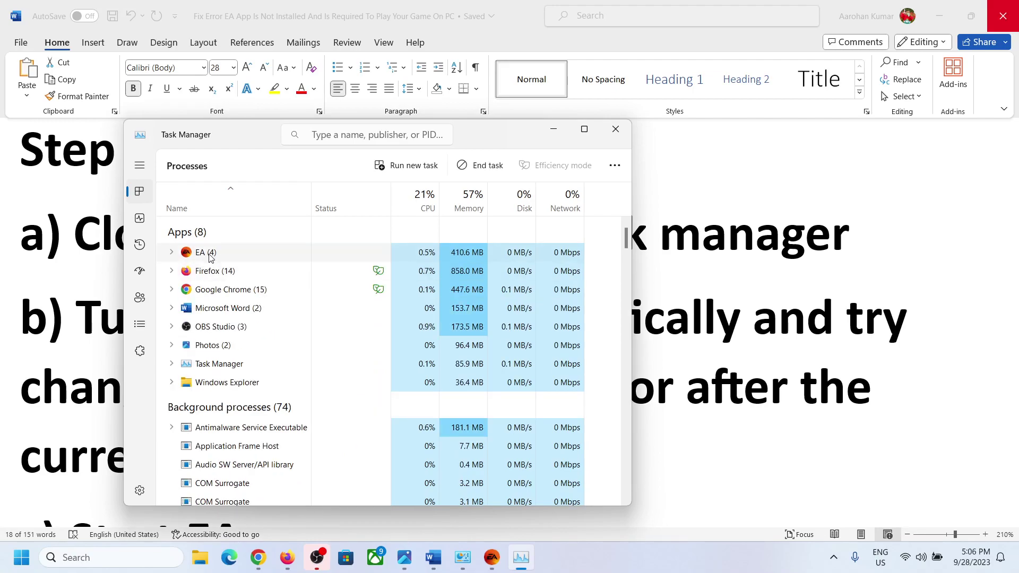
right_click(211, 258)
click(244, 295)
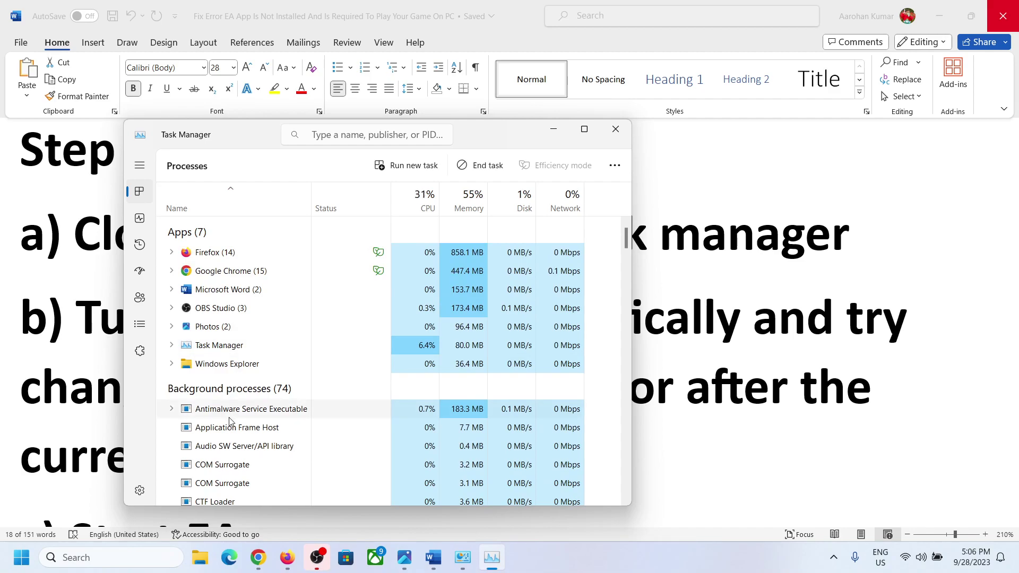
End the EA Background Service process and close Task Manager.
scroll(230, 416, down, 1)
scroll(229, 422, down, 4)
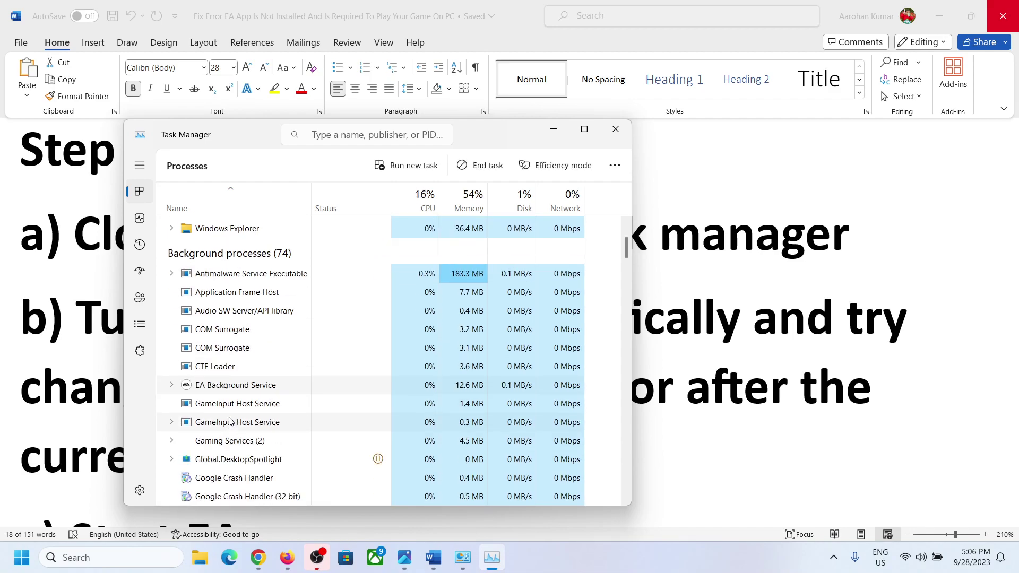
right_click(238, 391)
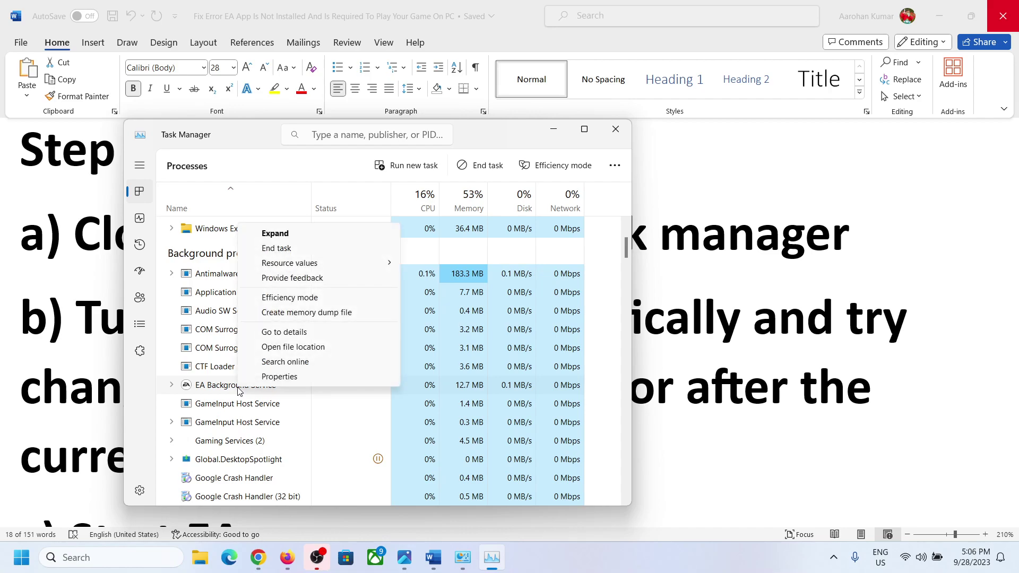
click(296, 248)
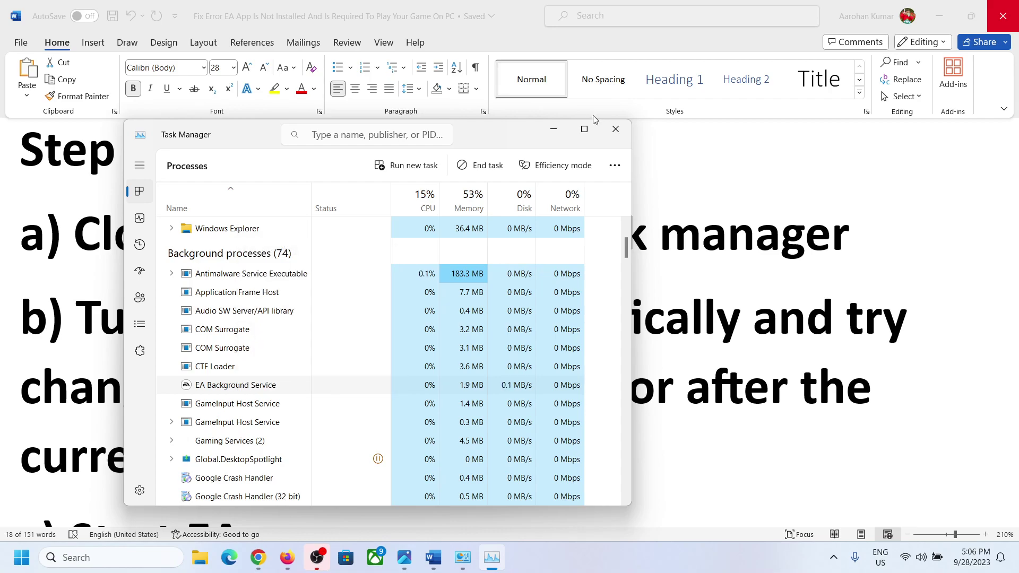
click(616, 129)
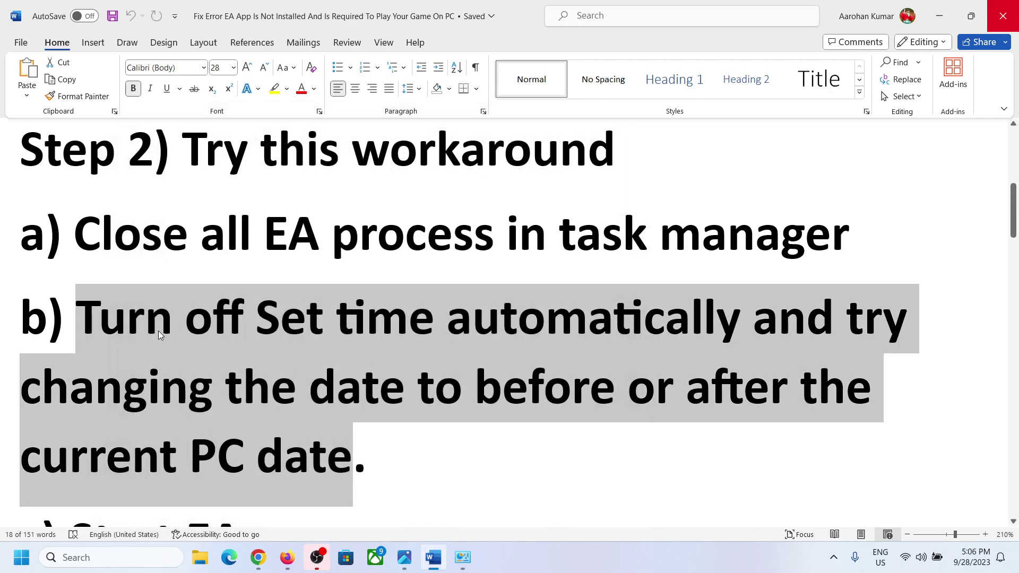
Highlight the guide's instructions about turning off automatic time and changing the PC date.
click(145, 318)
drag(94, 321, 737, 318)
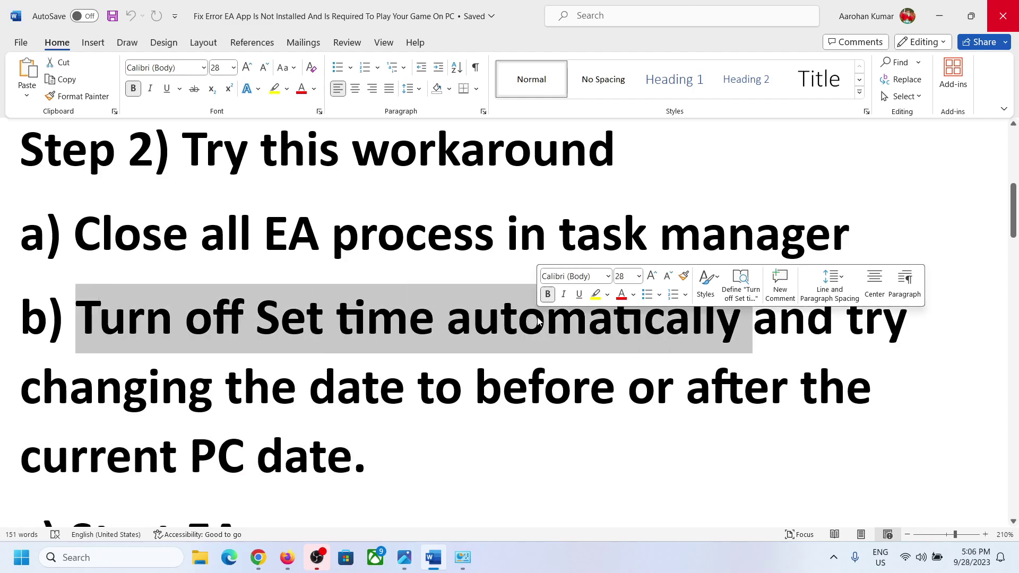
drag(152, 415, 393, 462)
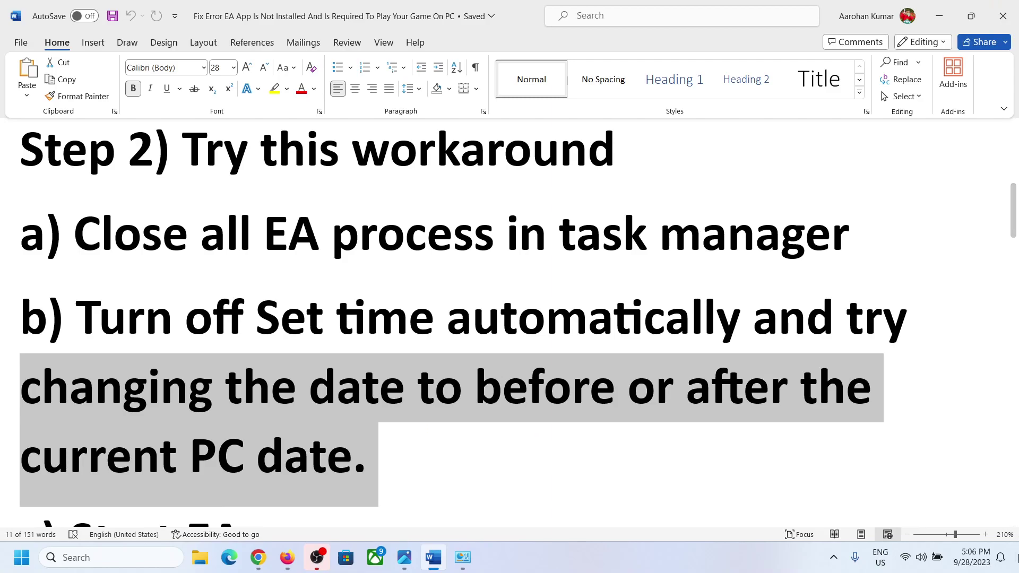
Switch Set time automatically off in Date & time settings.
right_click(974, 561)
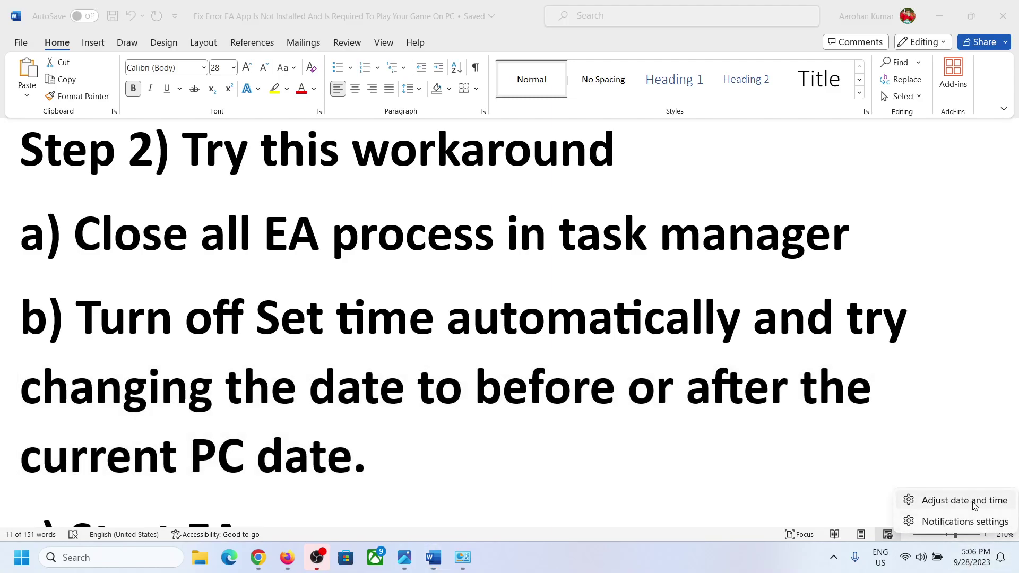
click(955, 499)
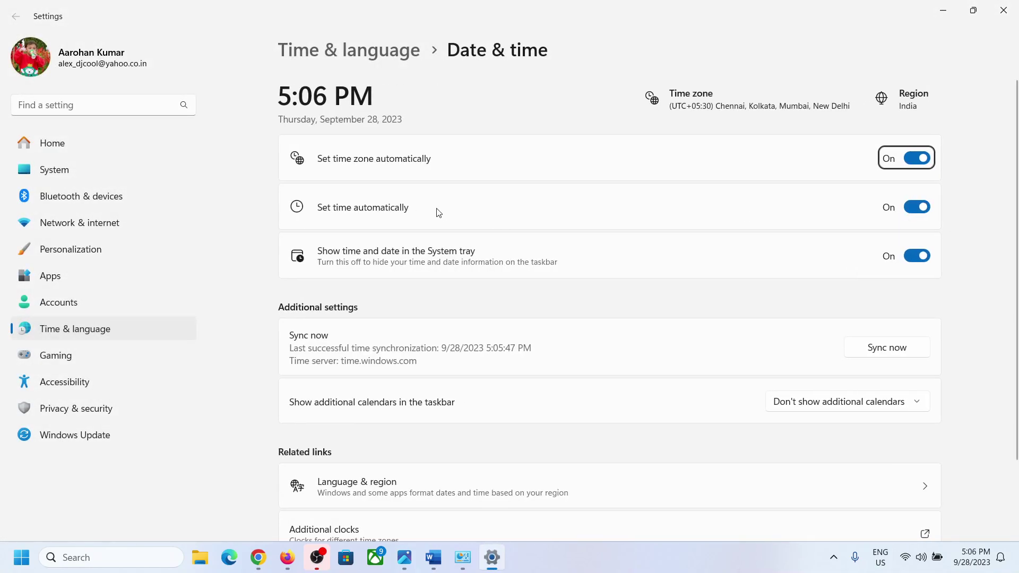
click(916, 207)
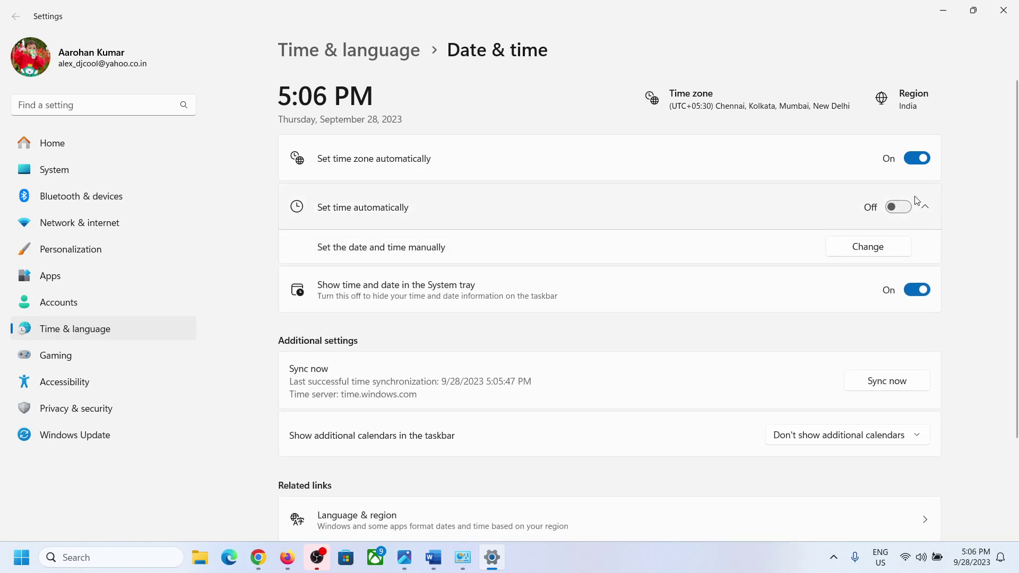
Open the Date and Time dialog from Control Panel's Clock and Region.
click(143, 561)
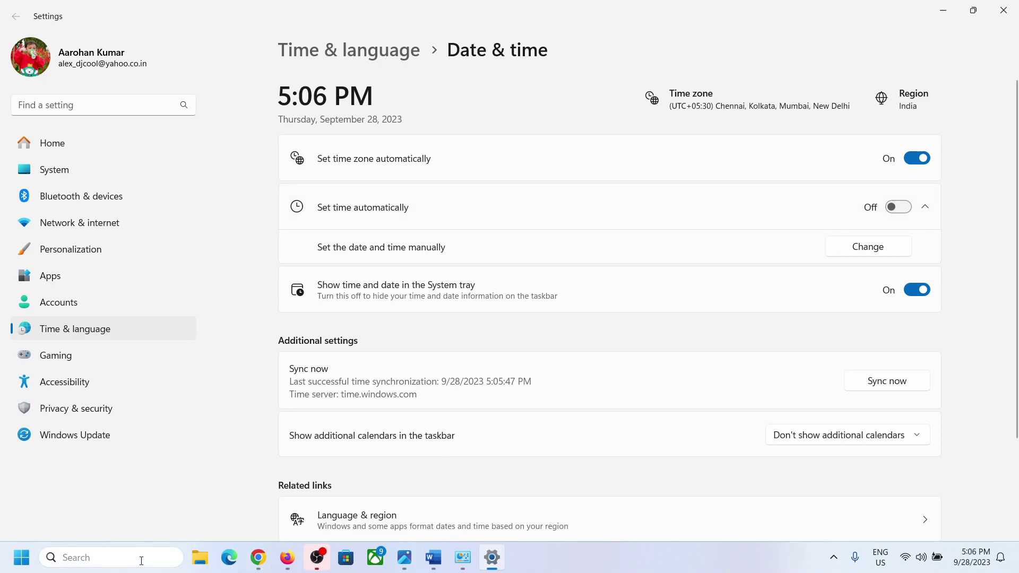
text(ontrol)
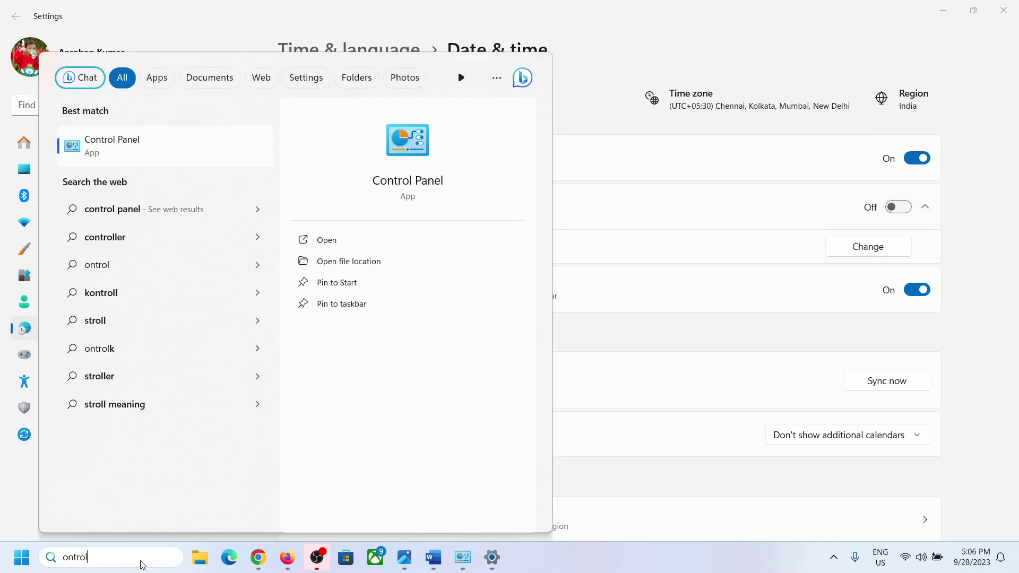
key(Left)
key(Left)
text(c)
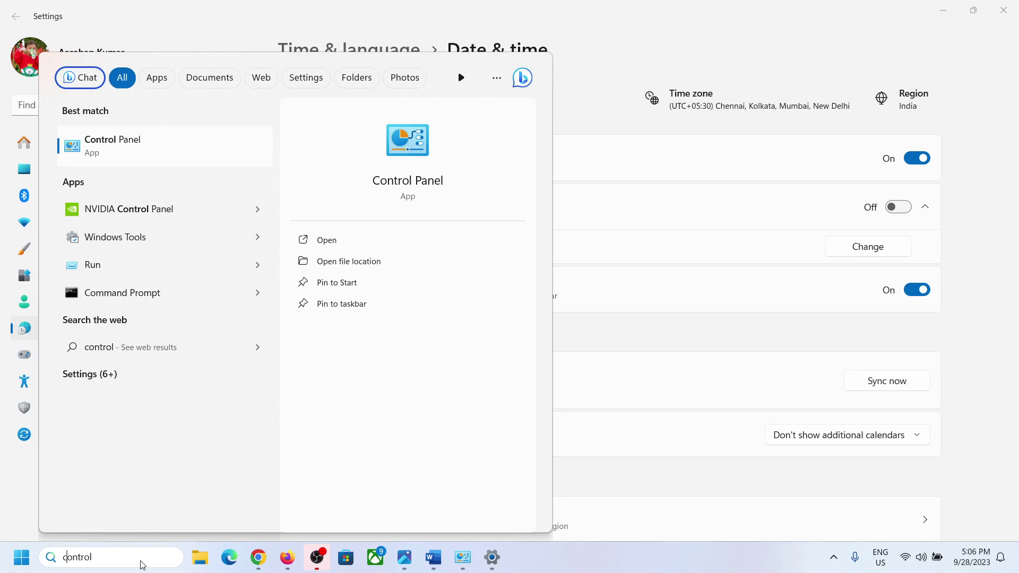
key(Return)
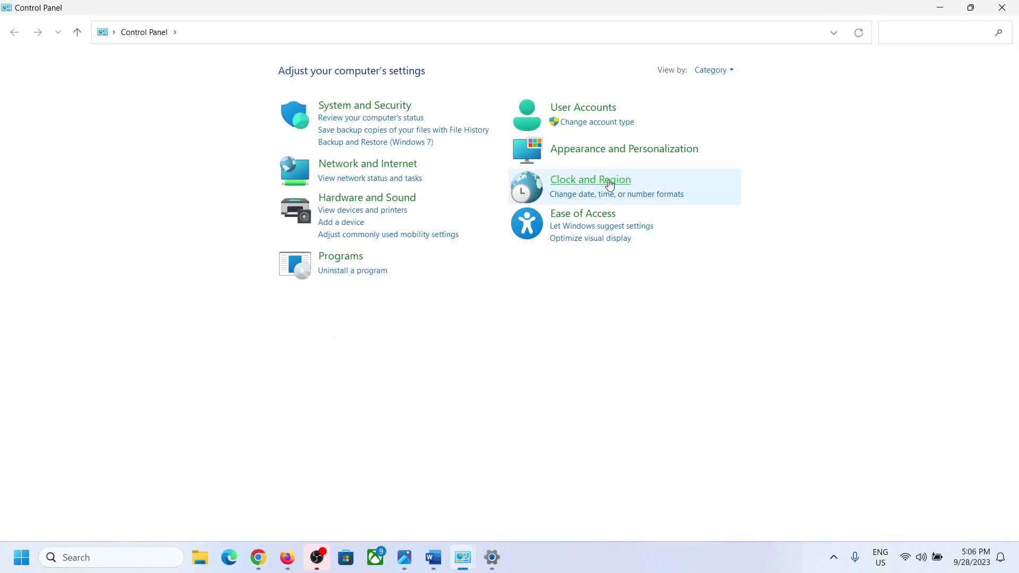
click(609, 183)
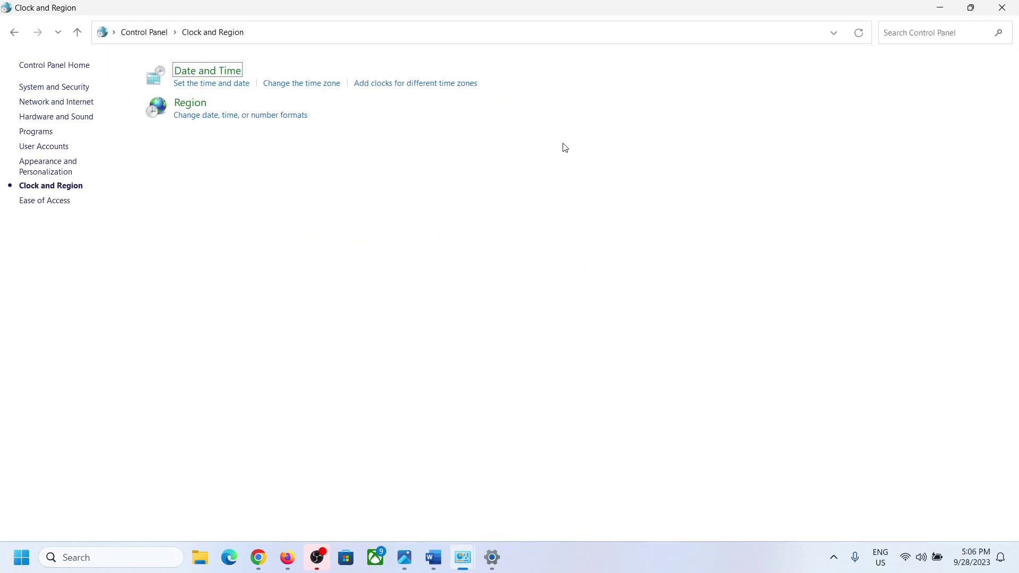
click(213, 75)
drag(212, 96, 637, 213)
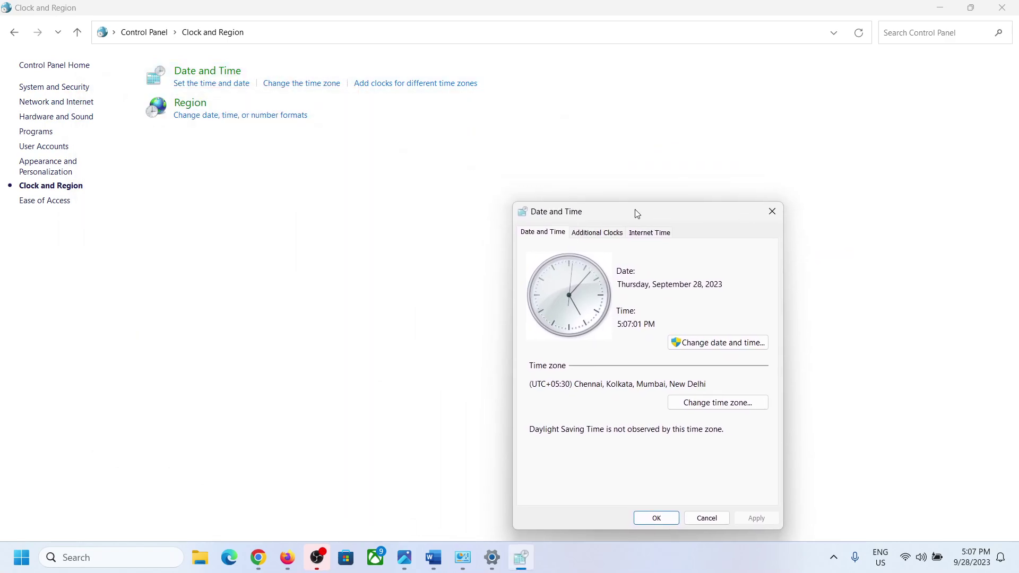
Change the system date to September 27, 2023 and confirm both dialogs.
click(705, 346)
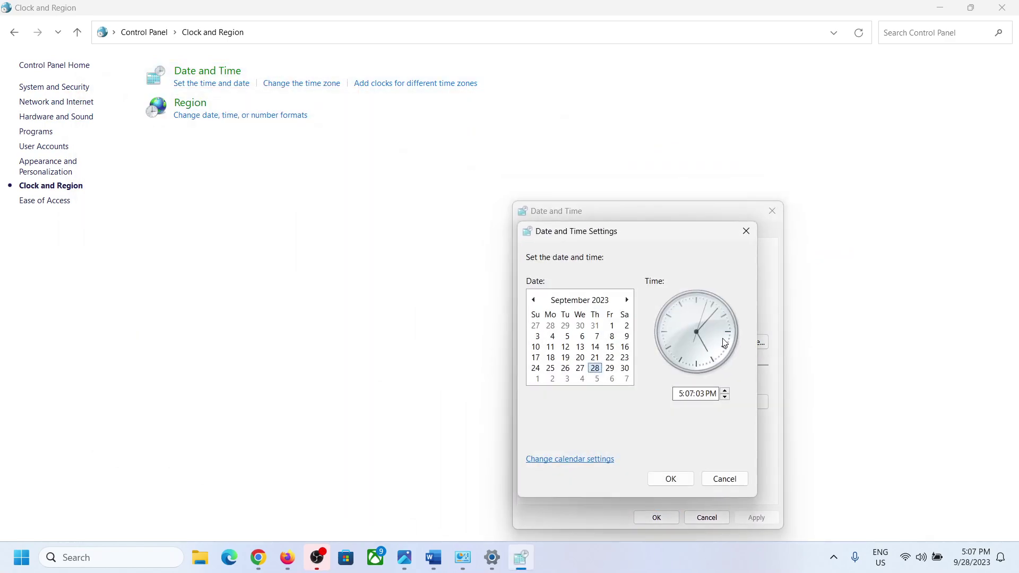
click(579, 370)
click(678, 479)
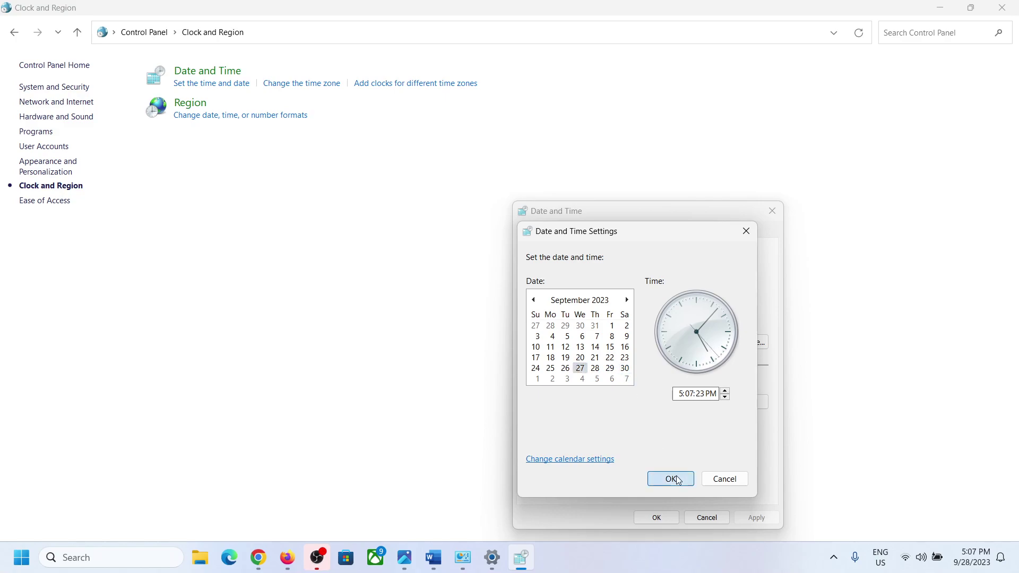
click(667, 518)
click(435, 561)
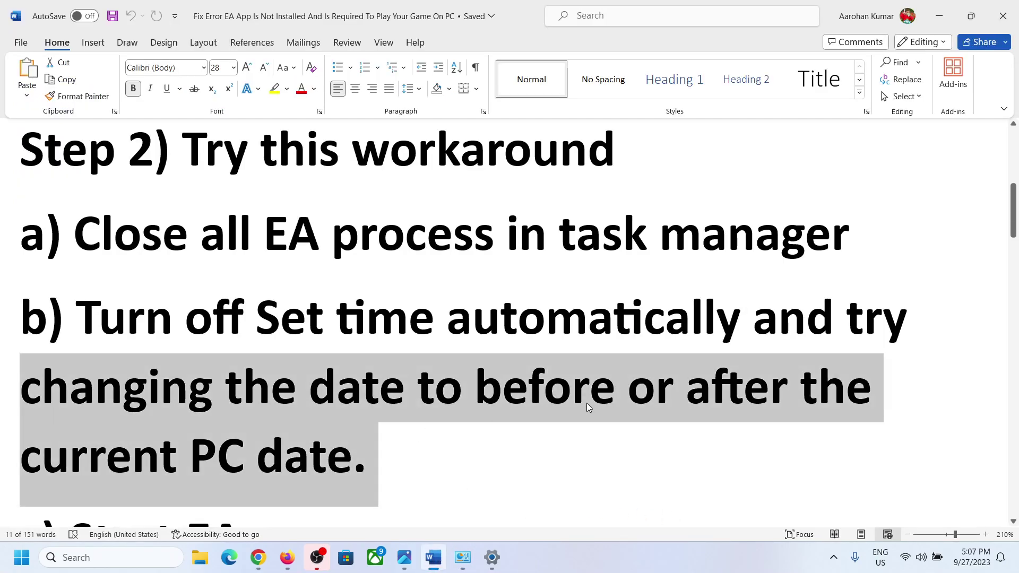
Highlight the Start EA app step and launch the EA app by searching 'ea'.
scroll(585, 407, down, 3)
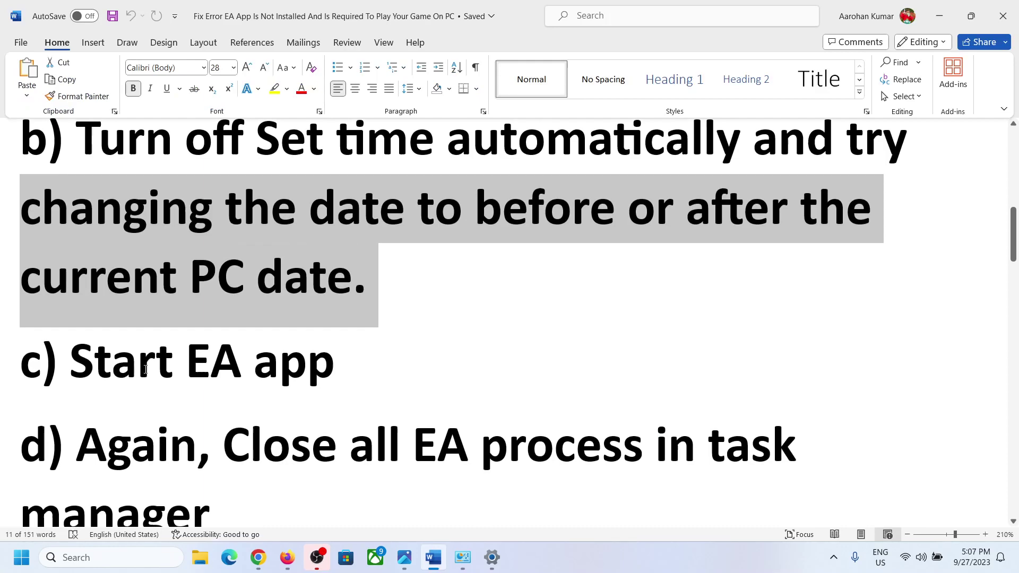
drag(70, 366, 333, 368)
click(108, 558)
text(e)
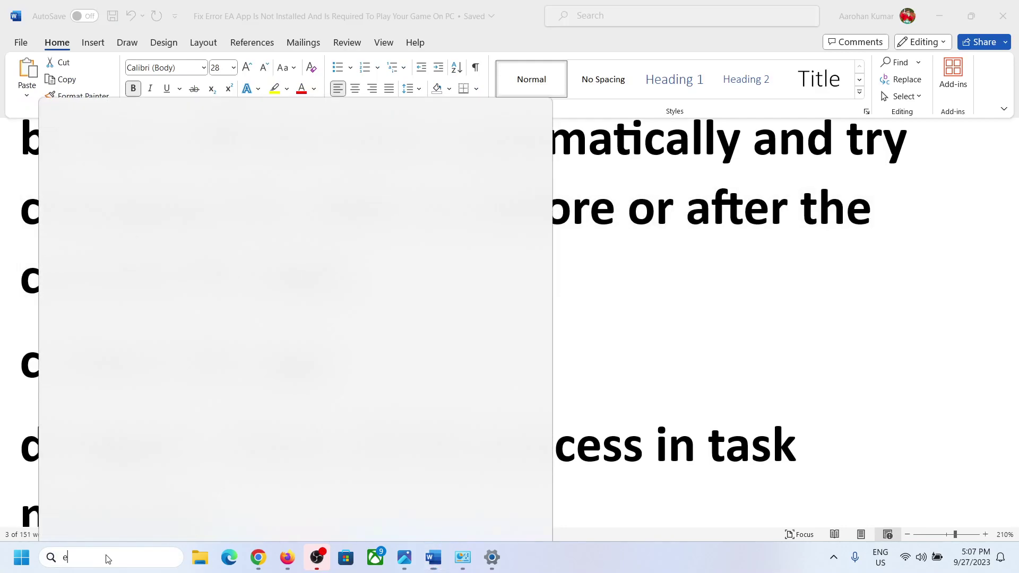
text(a)
key(Return)
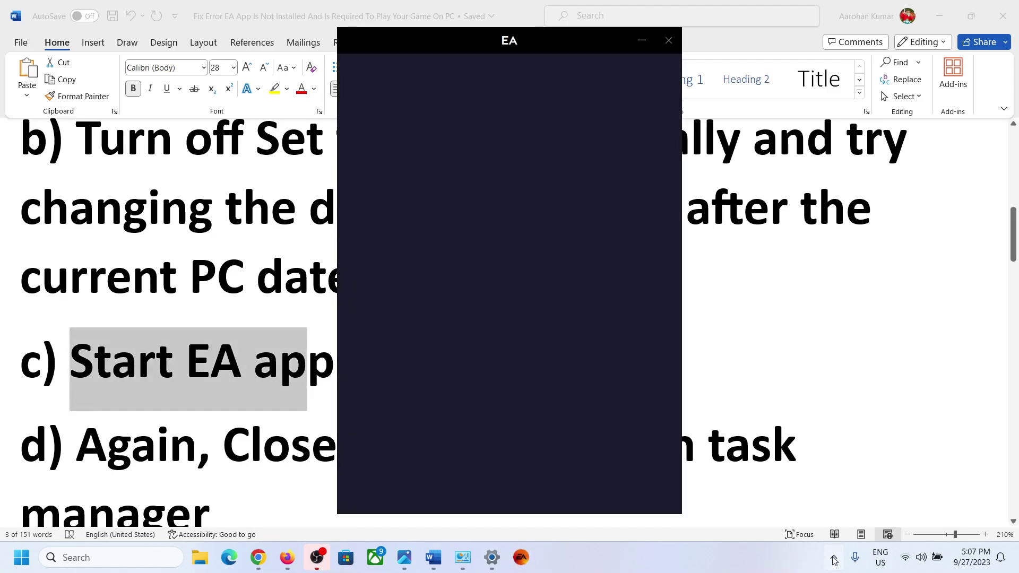
Back in the guide, highlight the step about closing EA processes and open Task Manager.
click(835, 557)
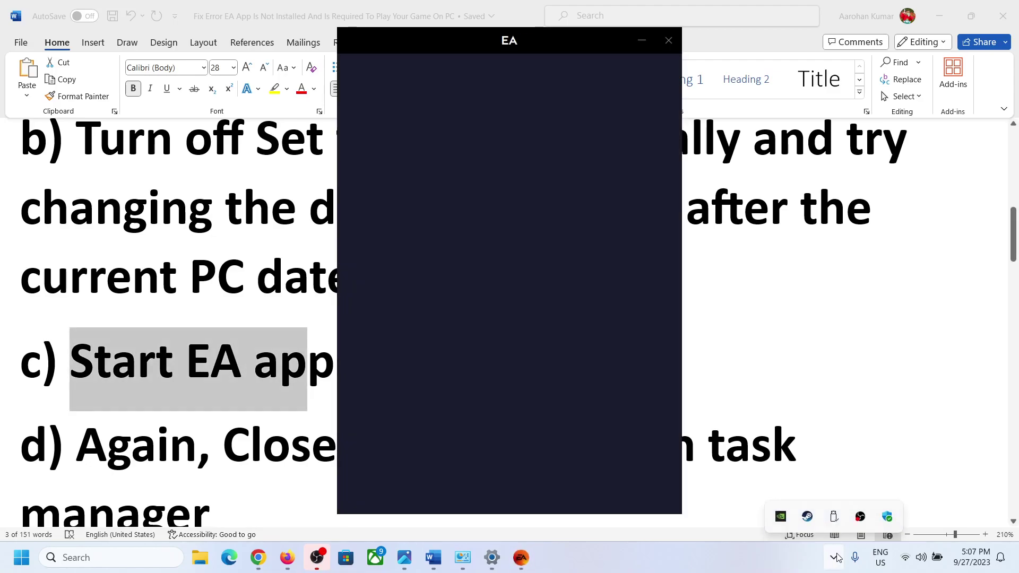
click(700, 379)
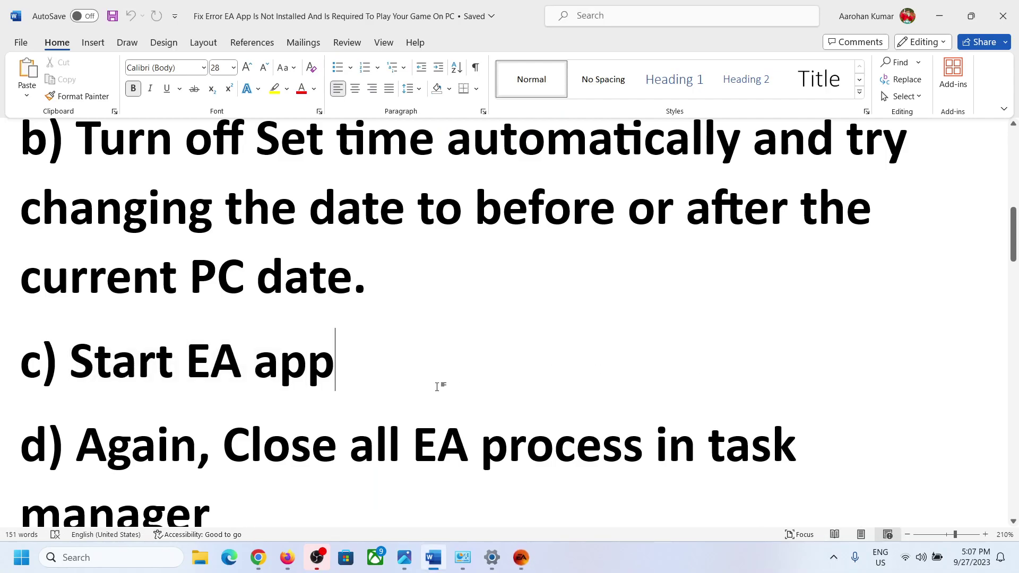
scroll(439, 386, down, 3)
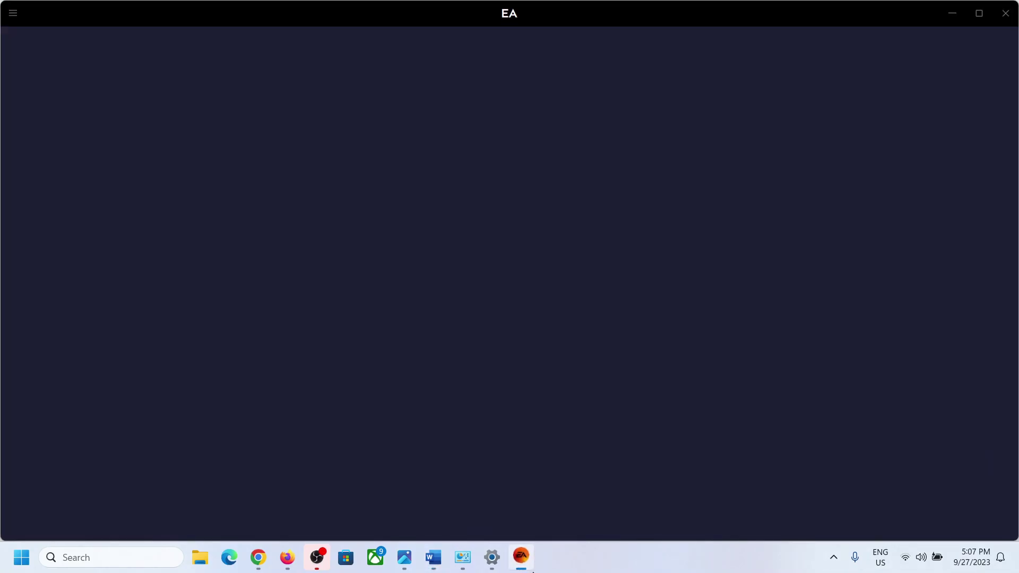
click(520, 557)
click(522, 567)
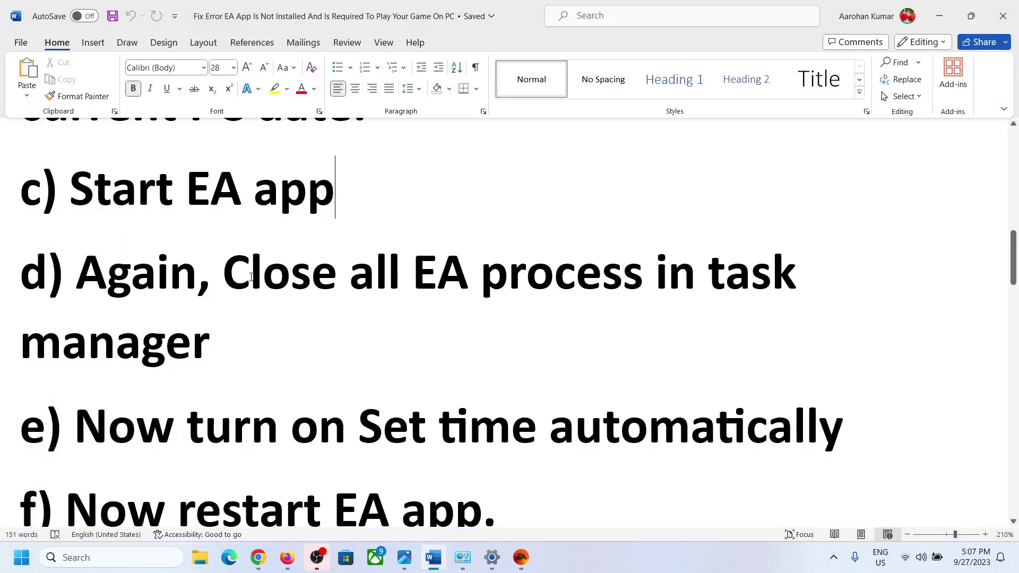
drag(320, 292, 534, 317)
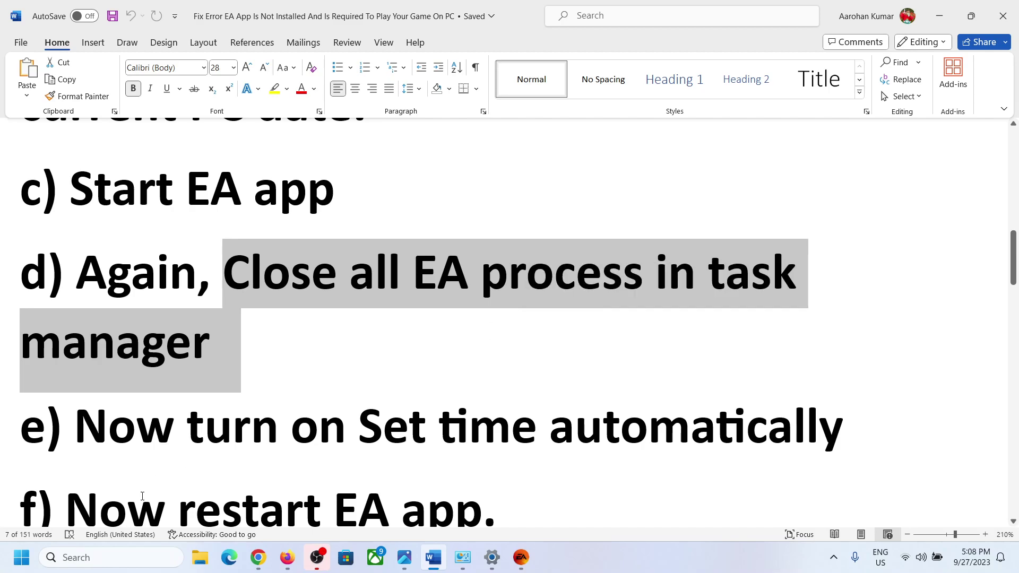
right_click(13, 564)
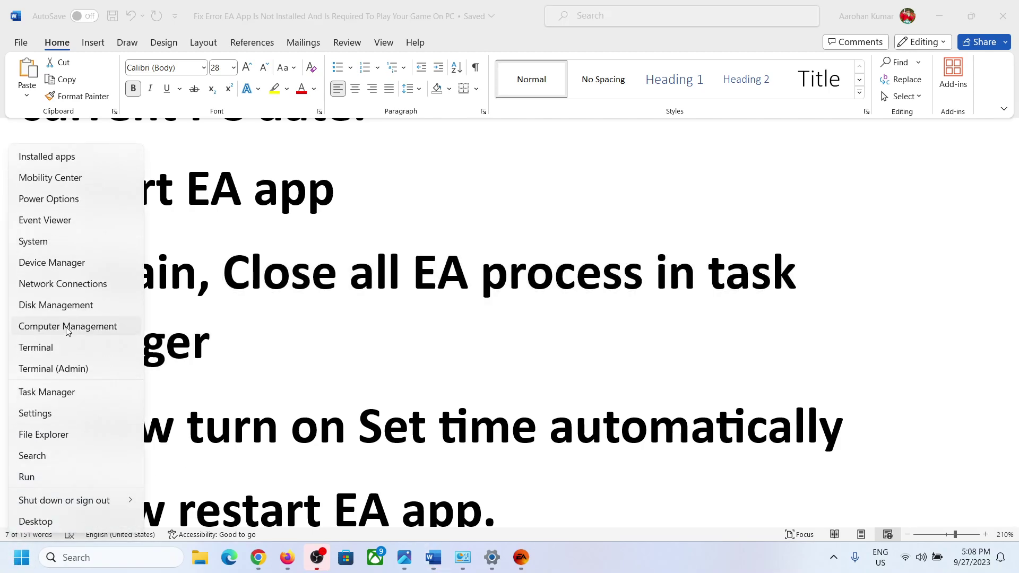
click(46, 397)
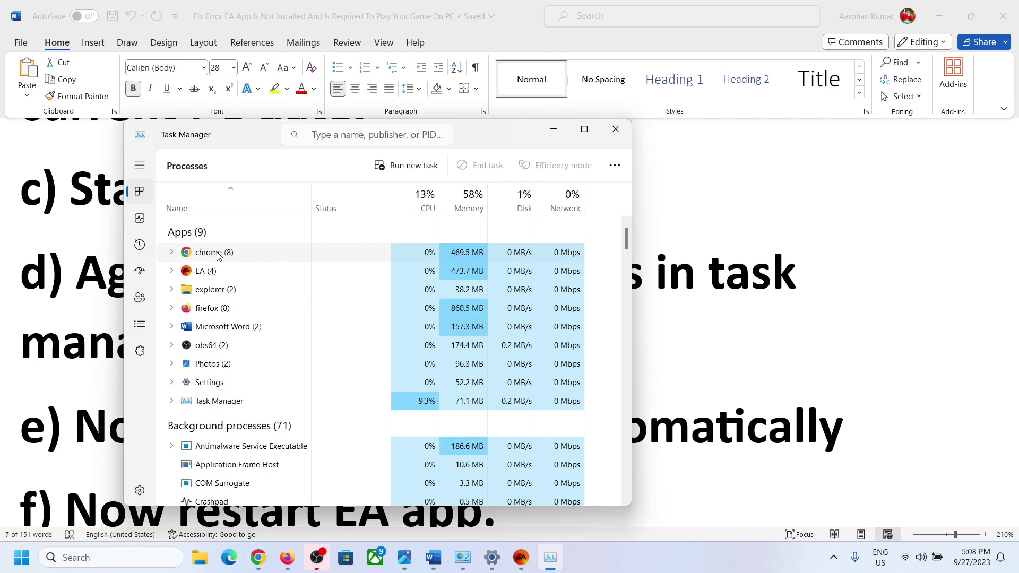
End the EA and EA Background Service tasks, close Task Manager, and highlight the next guide step.
click(219, 258)
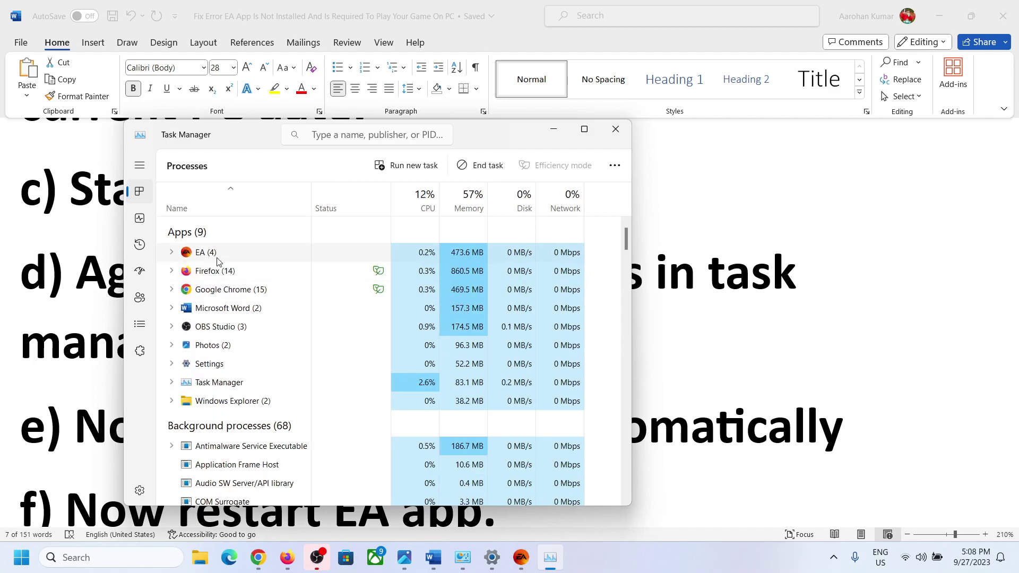
right_click(224, 254)
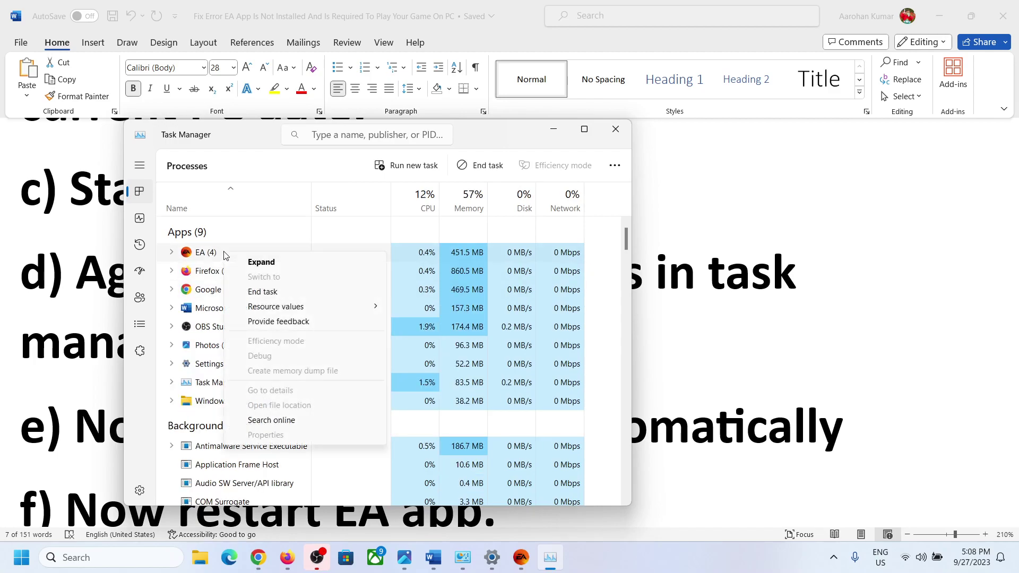
click(266, 293)
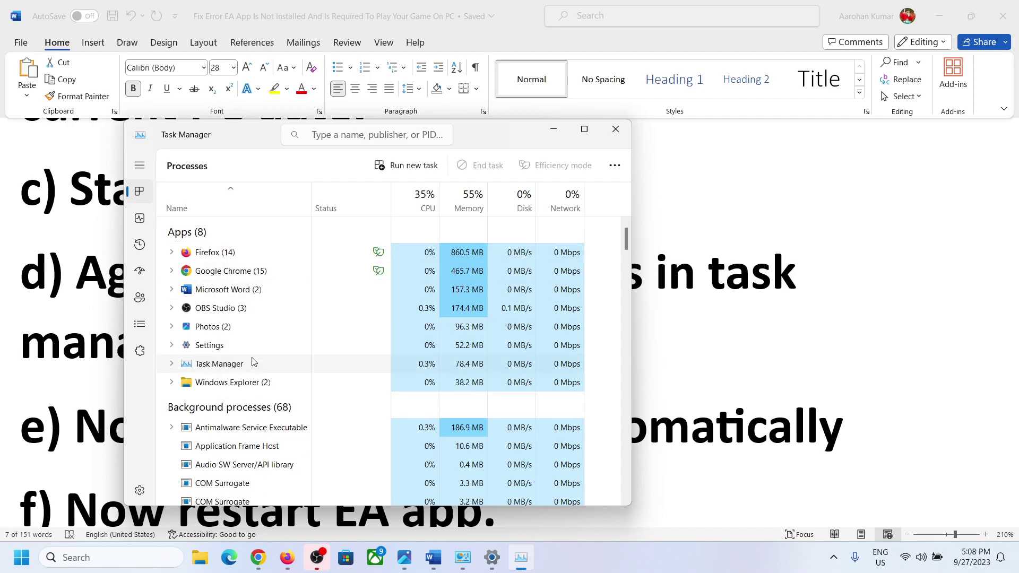
scroll(252, 362, down, 3)
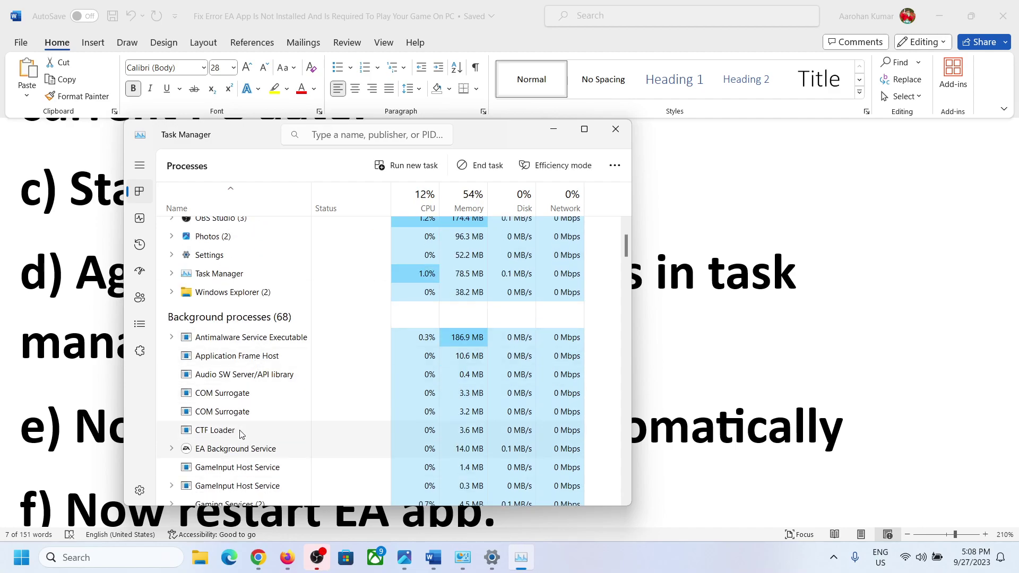
right_click(237, 452)
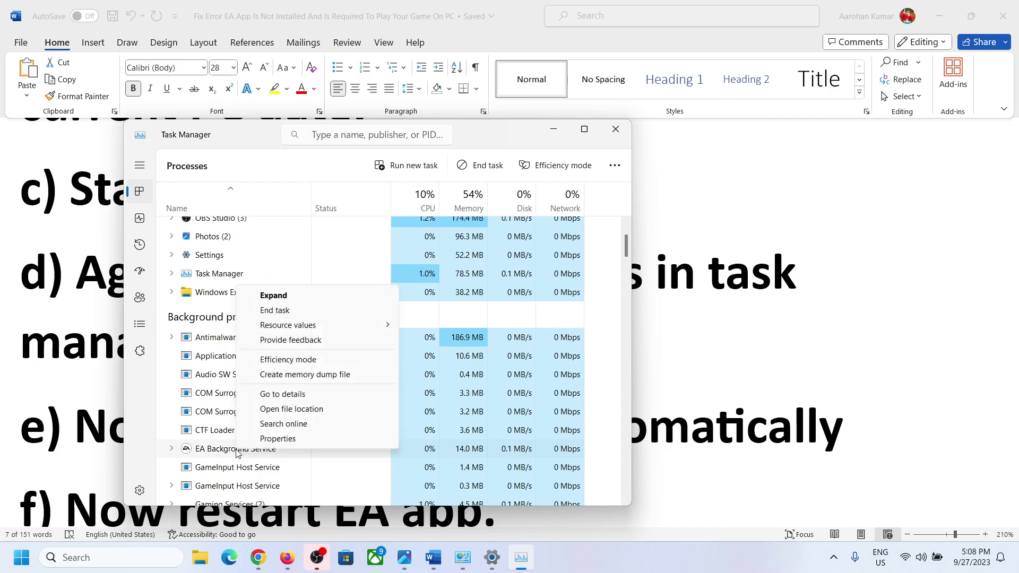
click(306, 312)
click(615, 128)
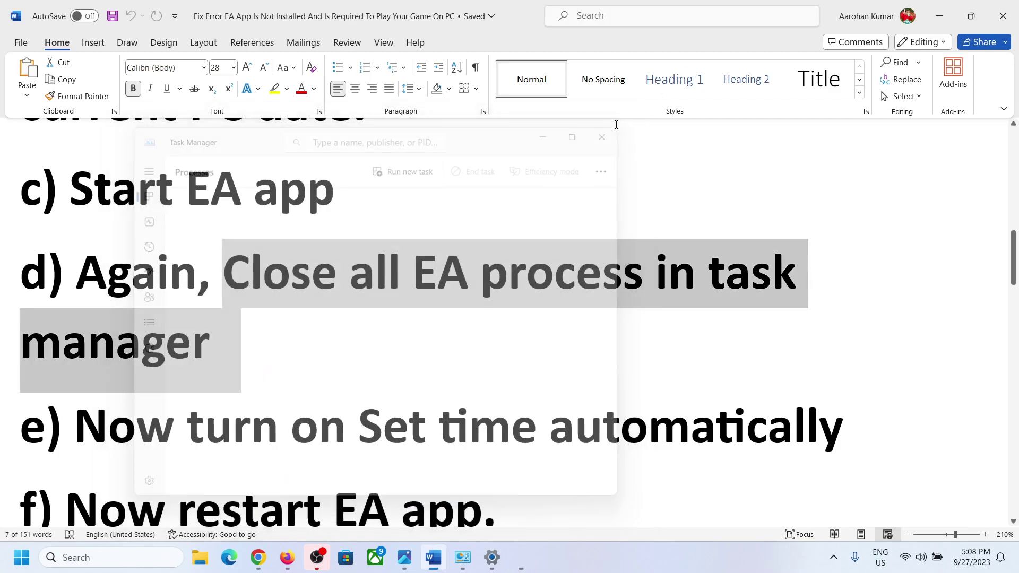
scroll(443, 329, down, 3)
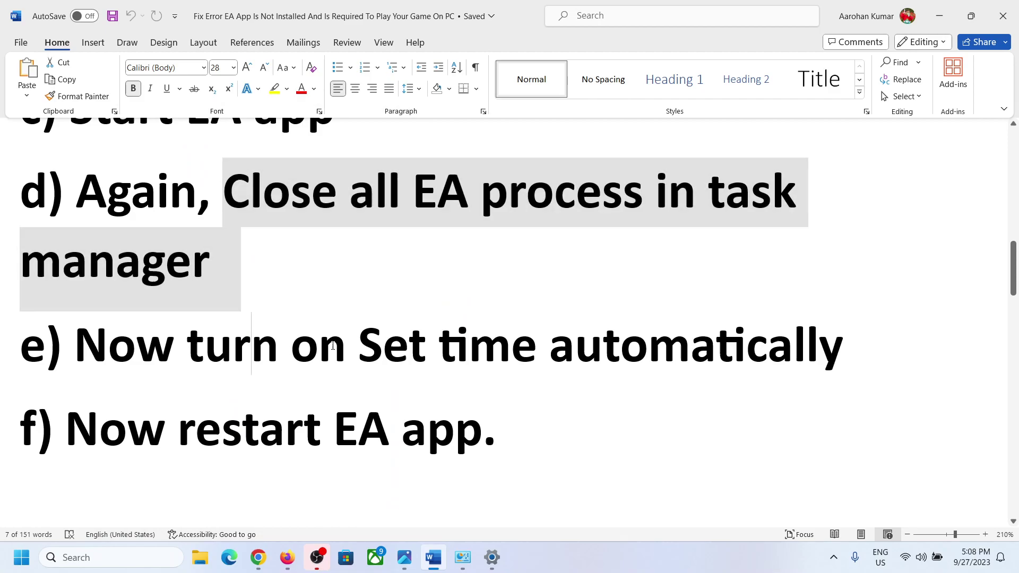
drag(189, 350, 704, 360)
Switch Set time automatically back on so the date returns to September 28, then close Settings.
right_click(968, 557)
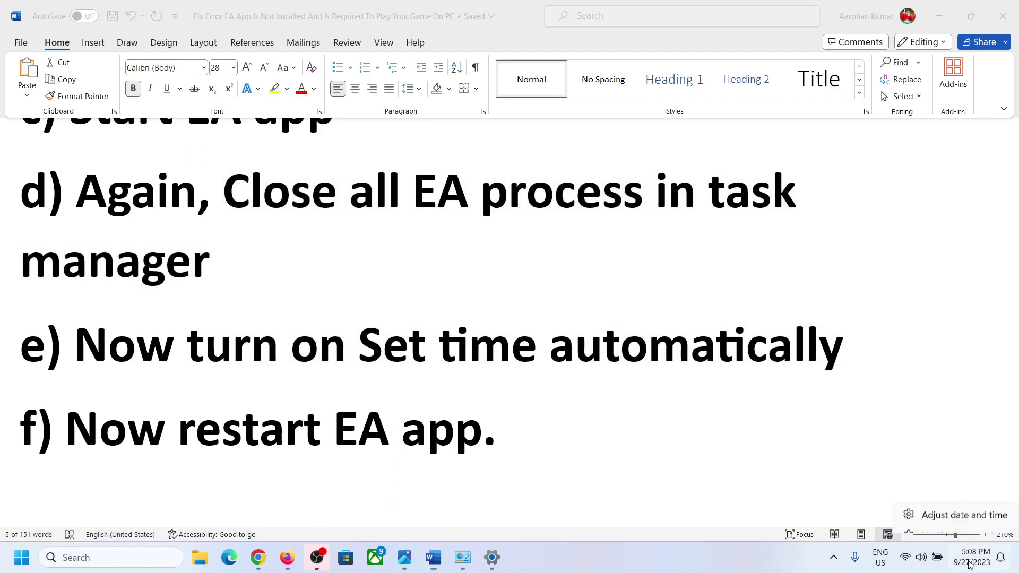
click(964, 500)
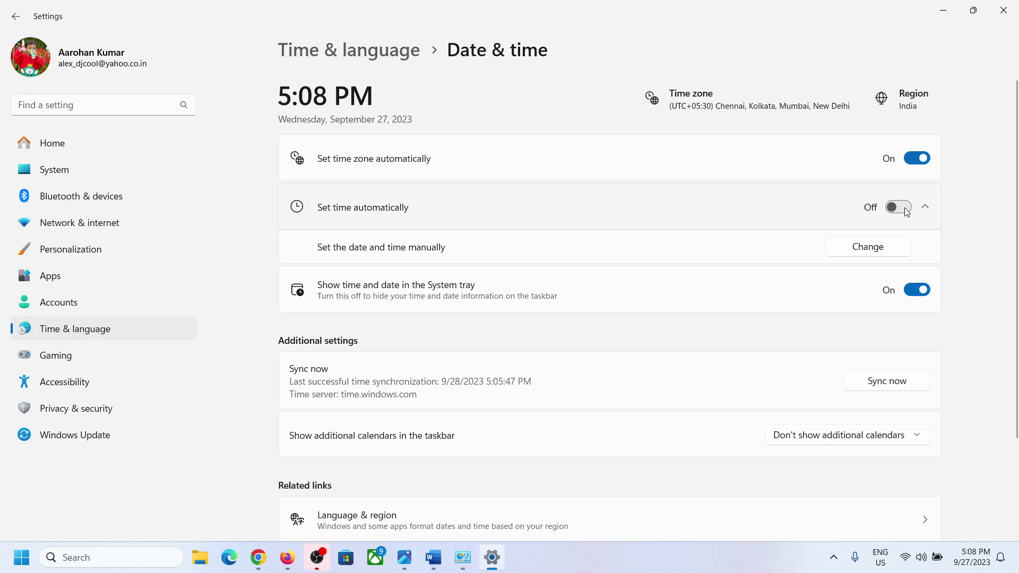
click(905, 208)
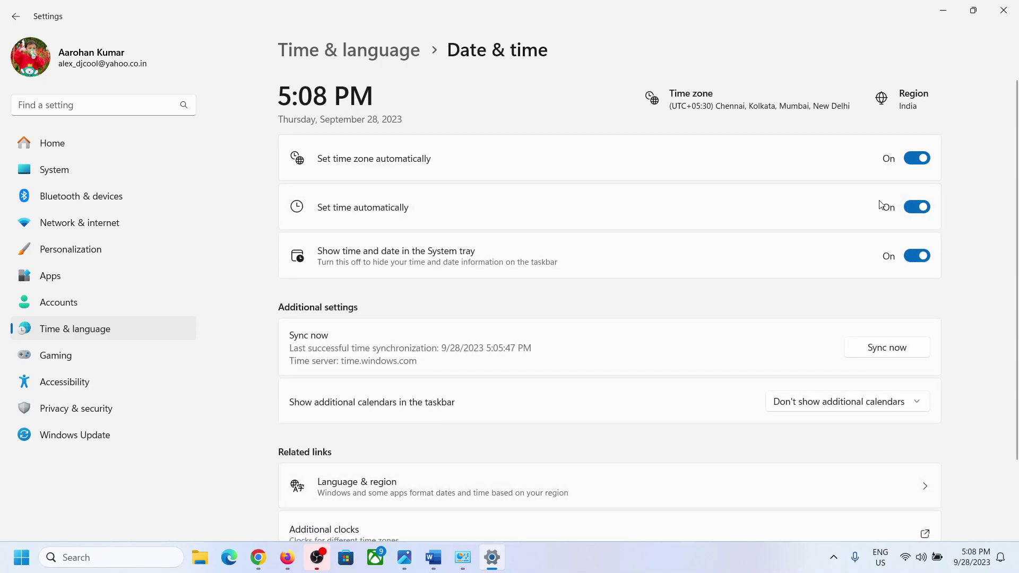
click(1015, 14)
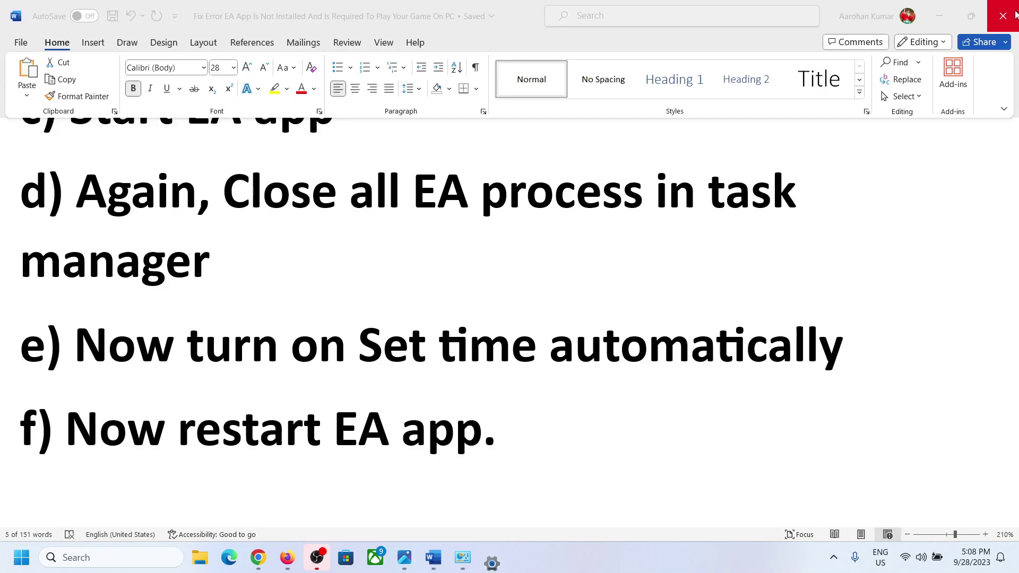
Relaunch the EA app from Windows search.
click(67, 564)
text(ea)
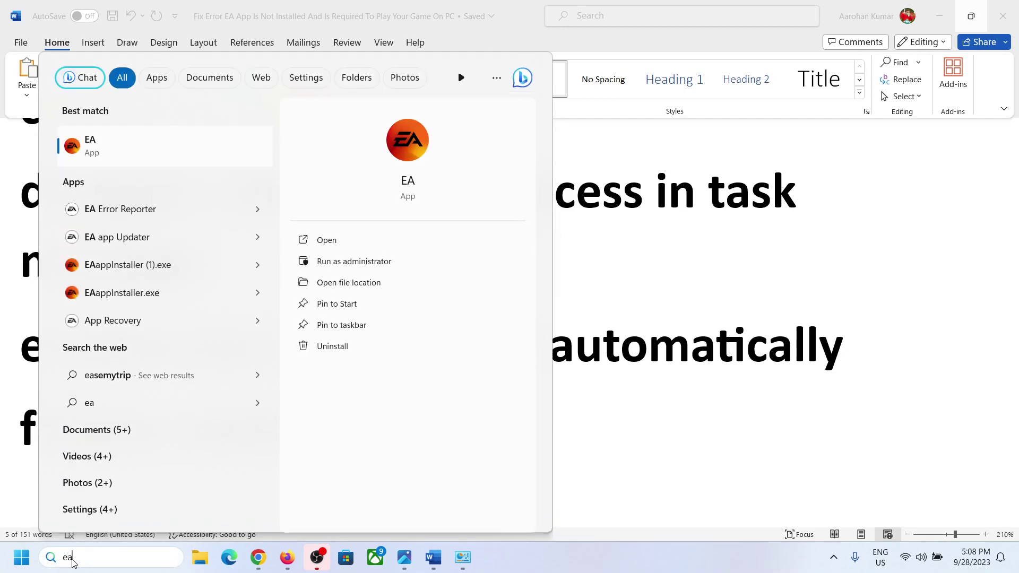
key(Return)
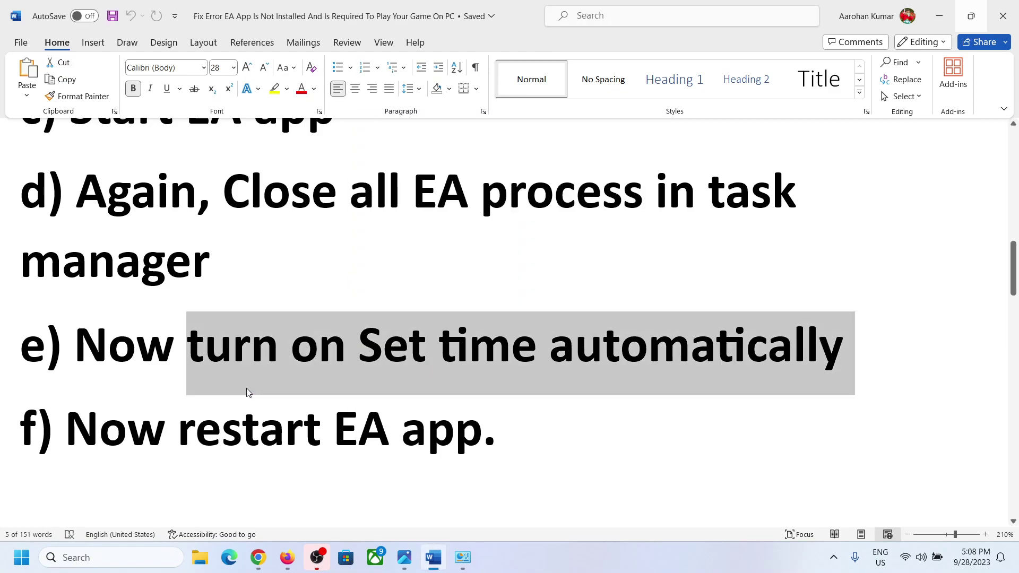
Clear the Set time step selection and scroll further through the guide.
click(246, 392)
scroll(247, 388, down, 4)
scroll(247, 389, down, 2)
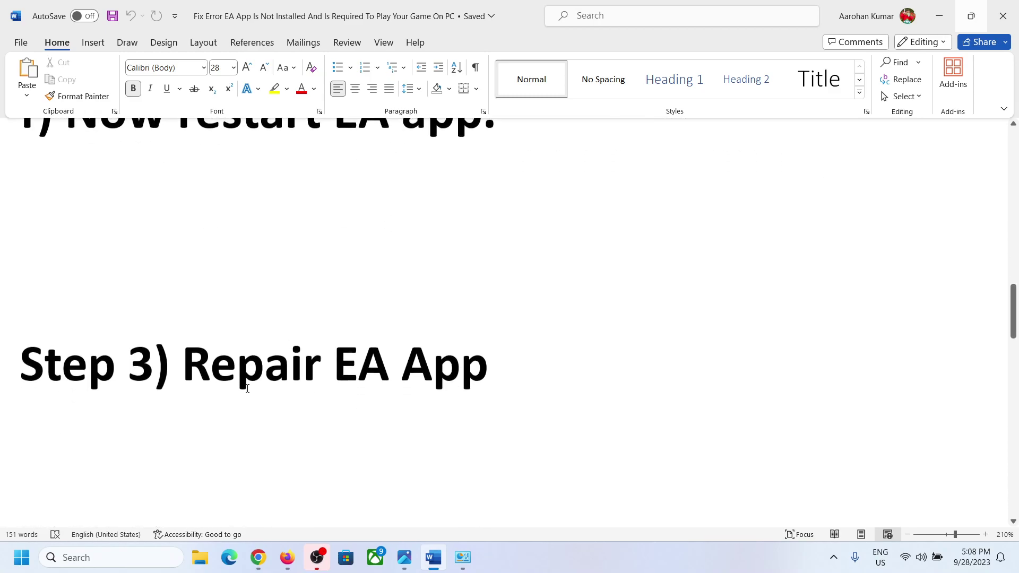
drag(219, 367, 536, 328)
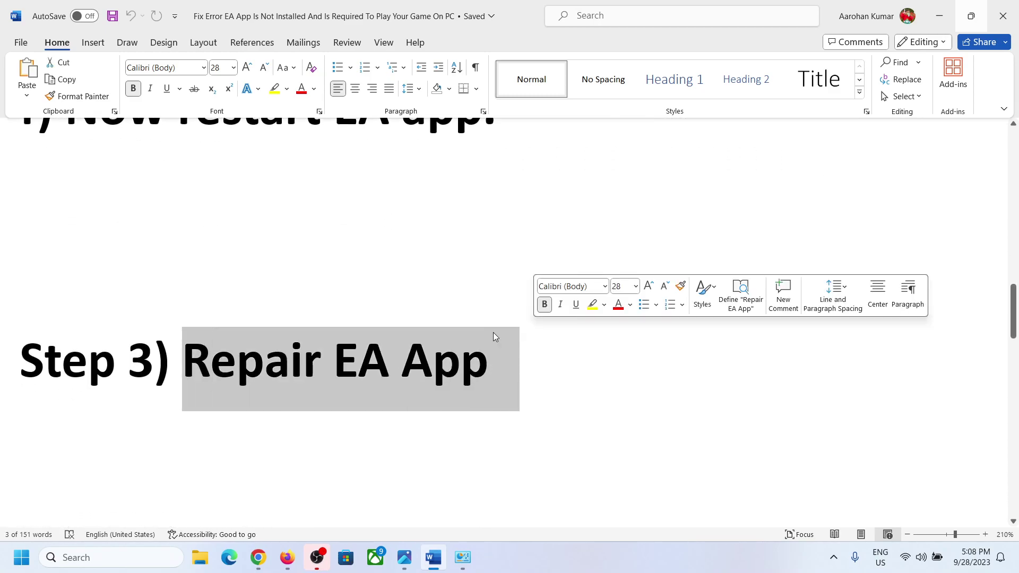
scroll(214, 453, down, 3)
scroll(214, 453, up, 2)
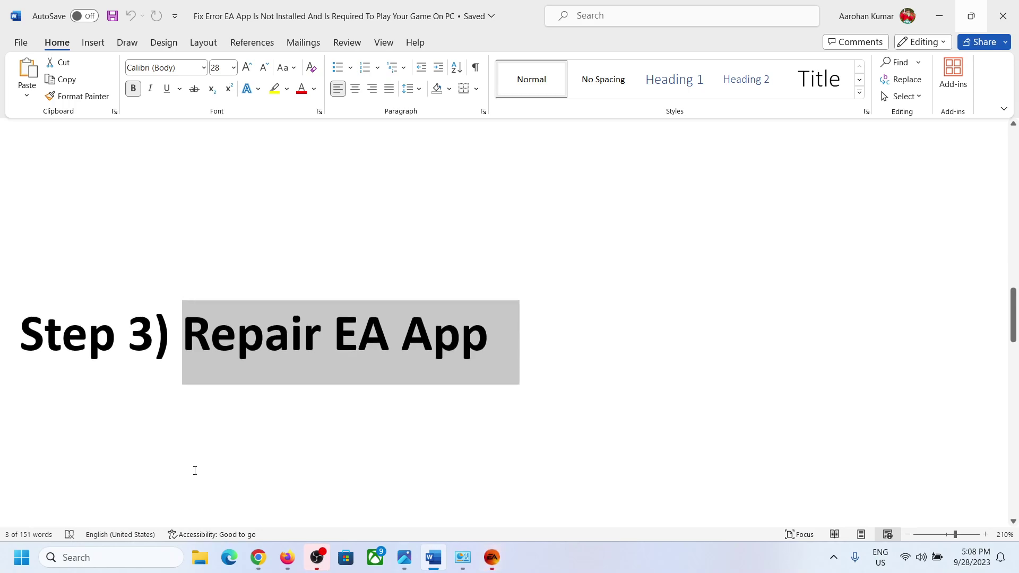
Search 'ea' and open the EA app shortcut's file location.
click(116, 557)
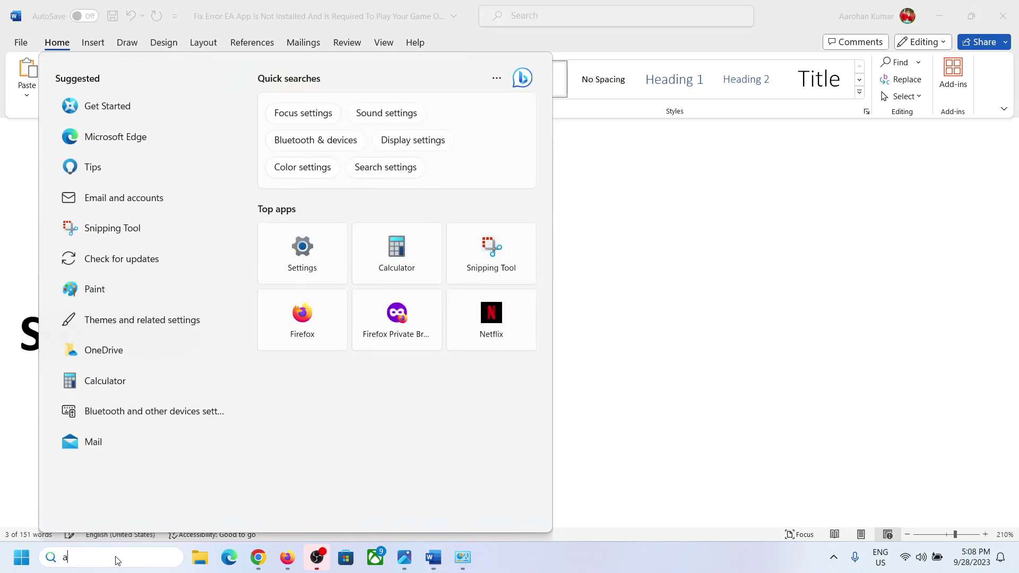
text(a)
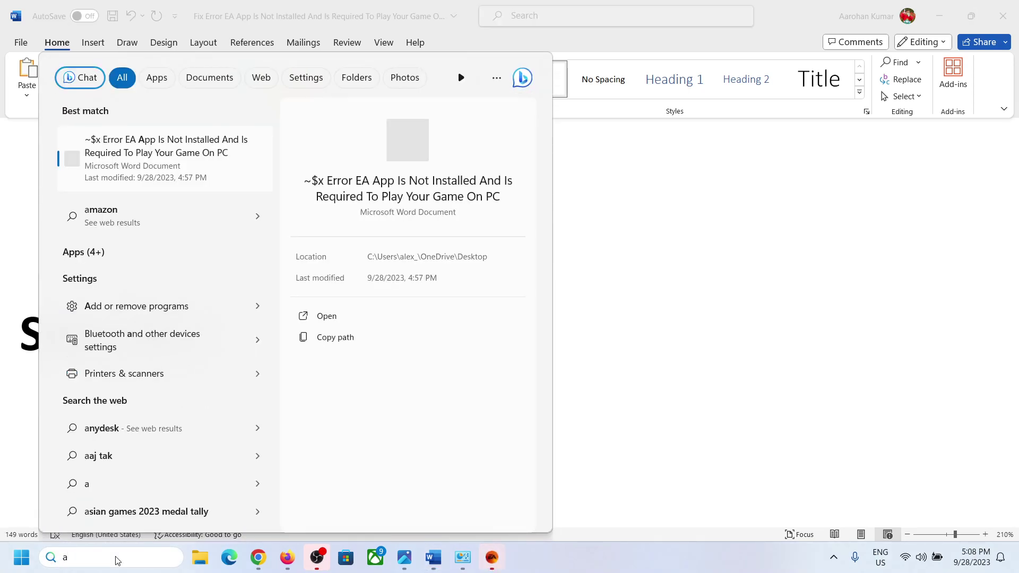
key(BackSpace)
text(ea)
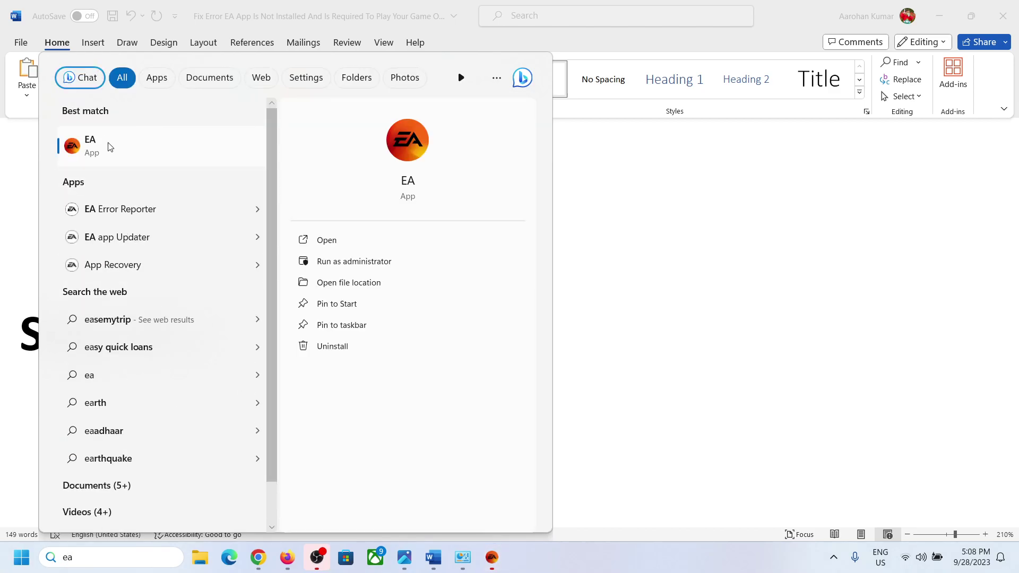
right_click(108, 144)
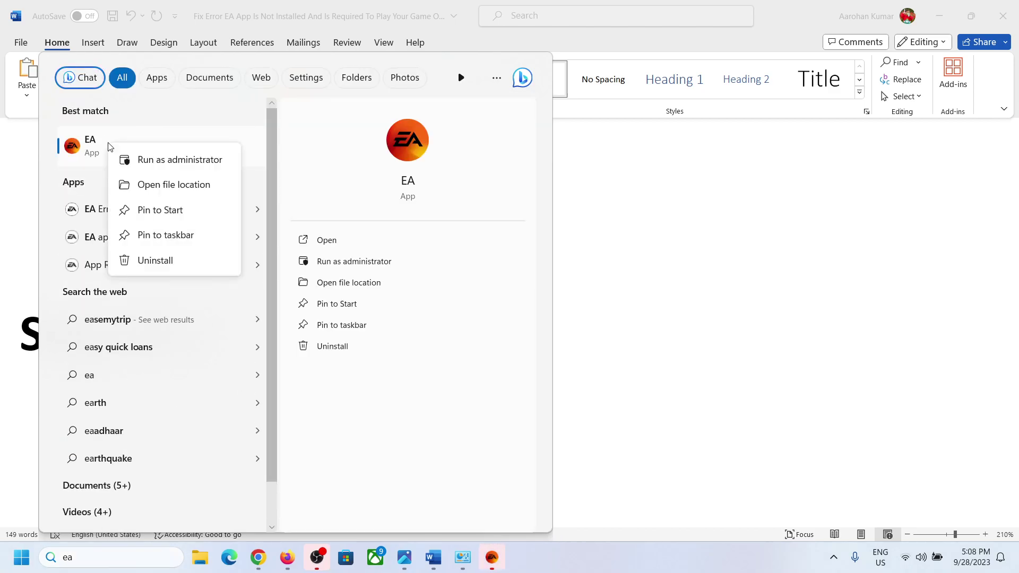
click(185, 191)
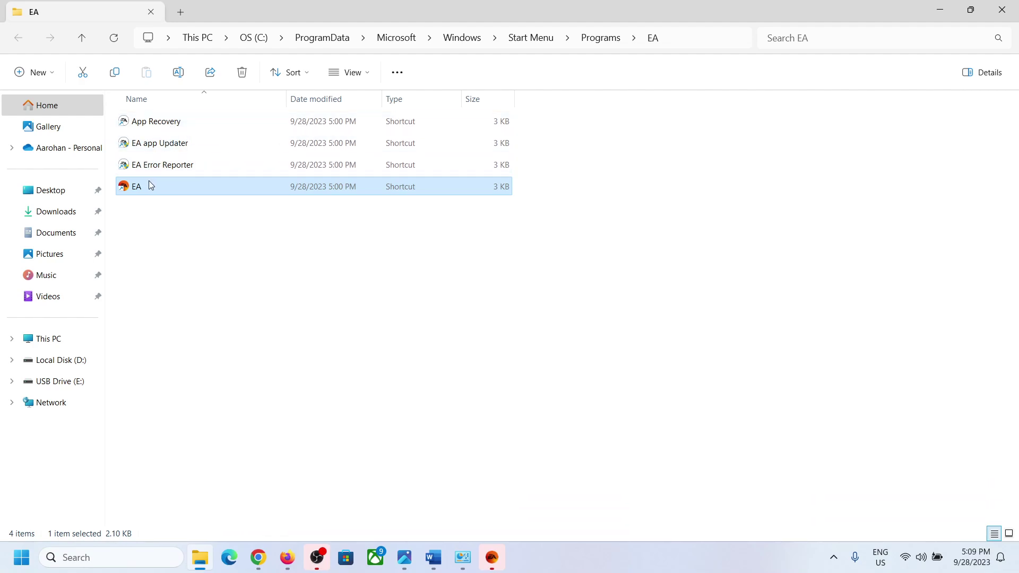
Run the App Recovery shortcut as administrator and confirm clearing the EA cache.
click(159, 129)
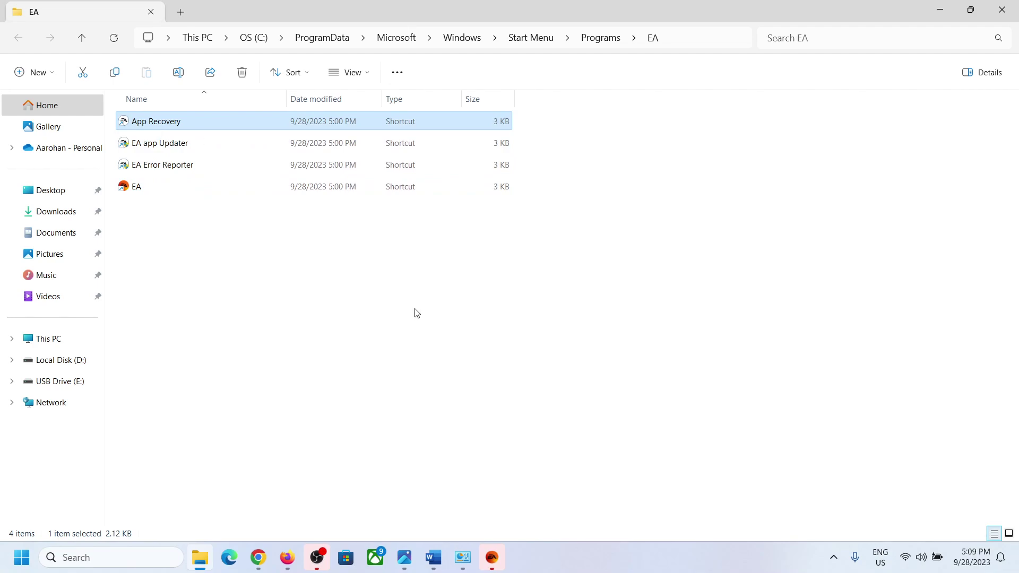
right_click(157, 128)
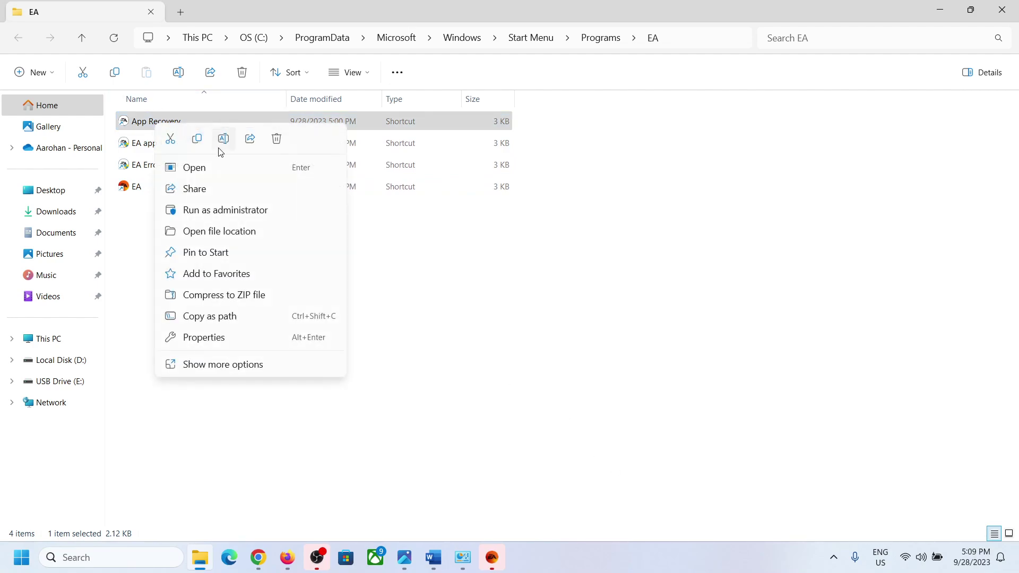
click(217, 211)
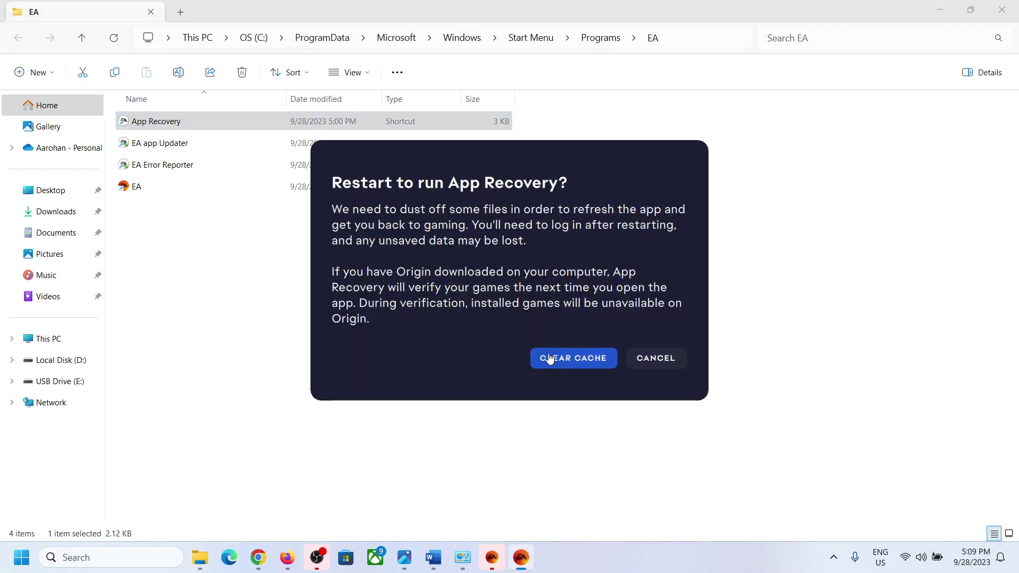
click(554, 363)
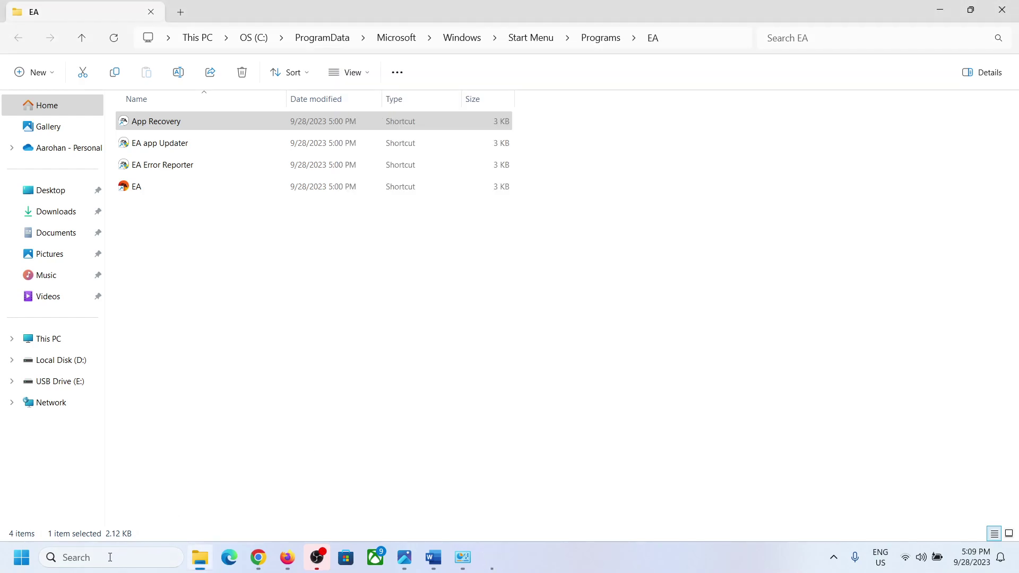
Open Control Panel's installed programs list and select the EA app.
click(110, 557)
text(c)
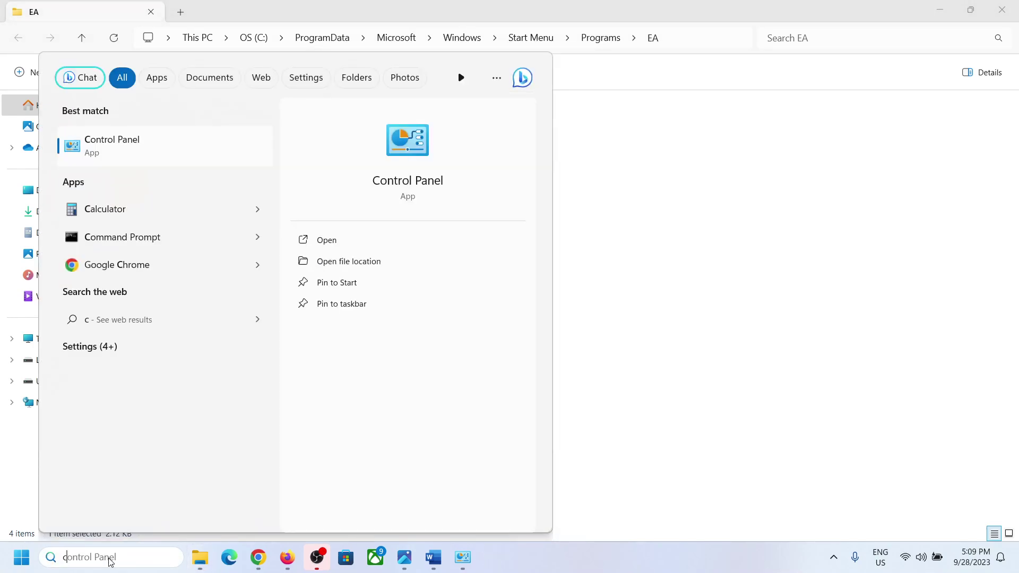
text(ontrol)
key(Return)
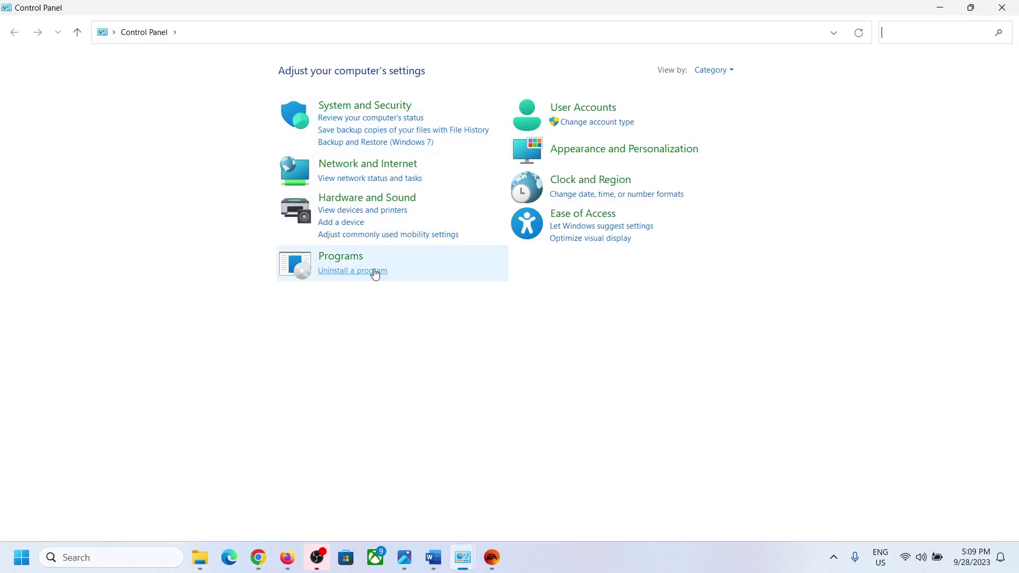
click(360, 273)
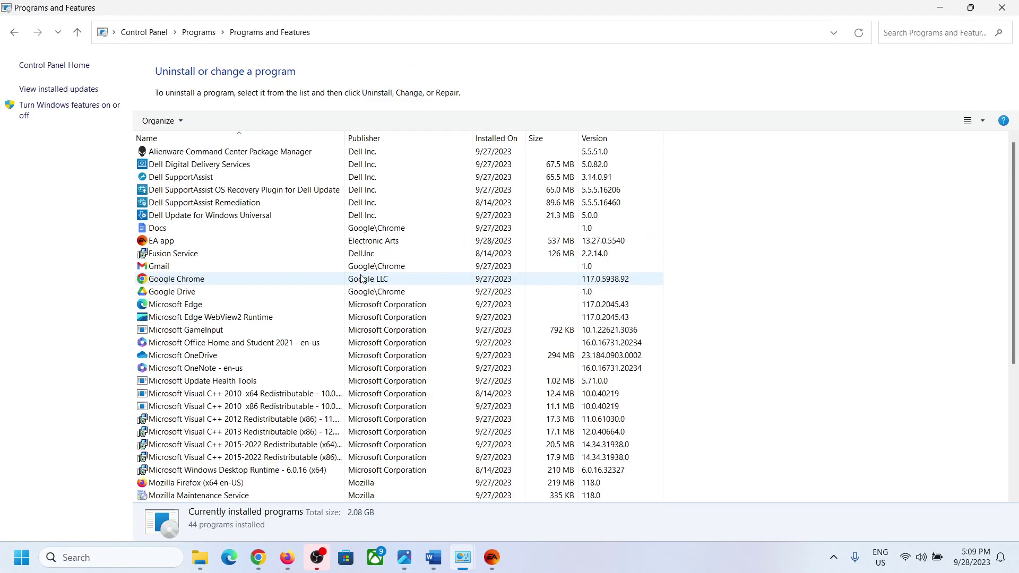
click(170, 244)
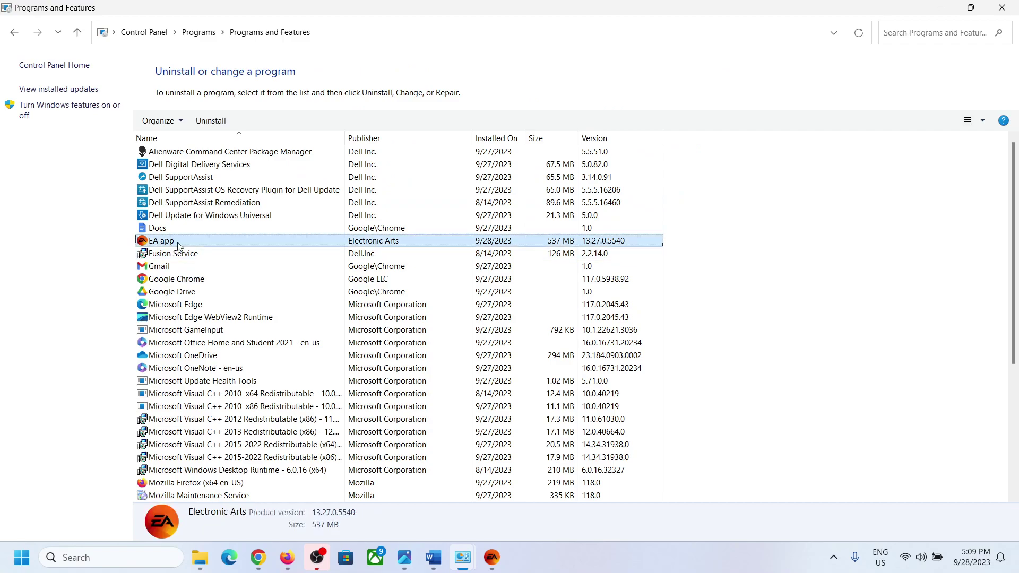
right_click(187, 243)
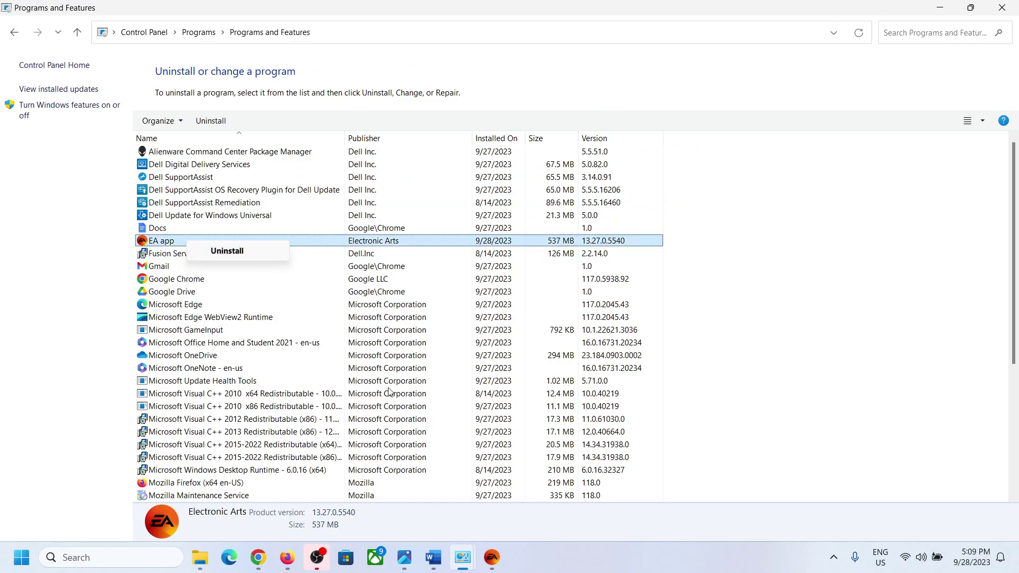
Exit the running EA app from its menu, then uninstall the EA app from Programs and Features.
click(491, 557)
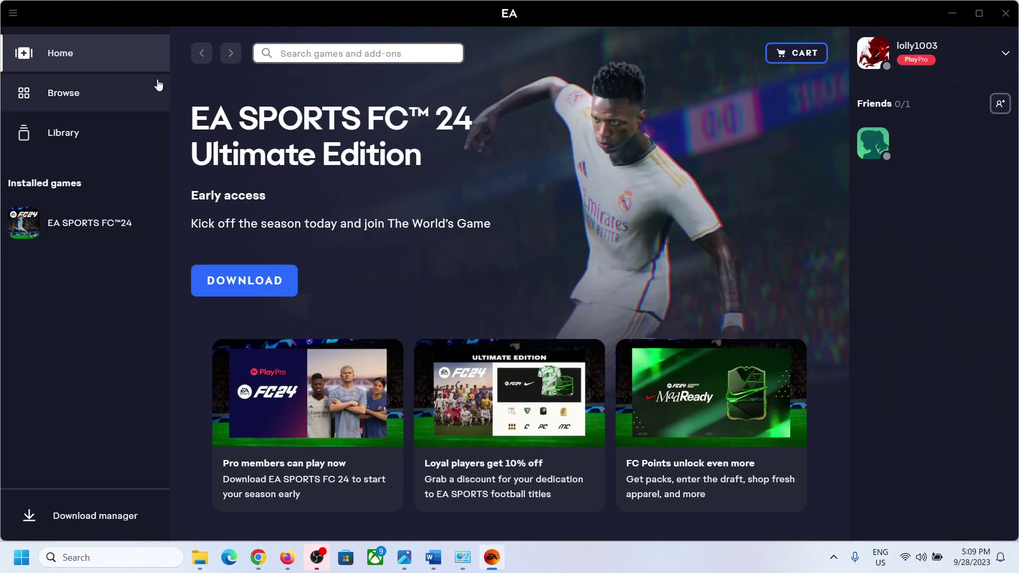
click(14, 15)
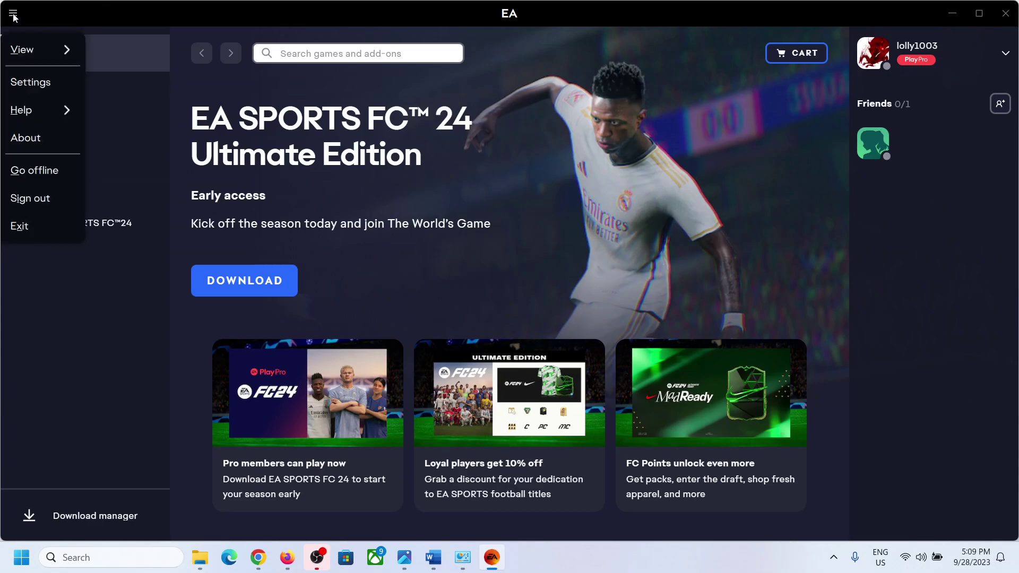
click(32, 224)
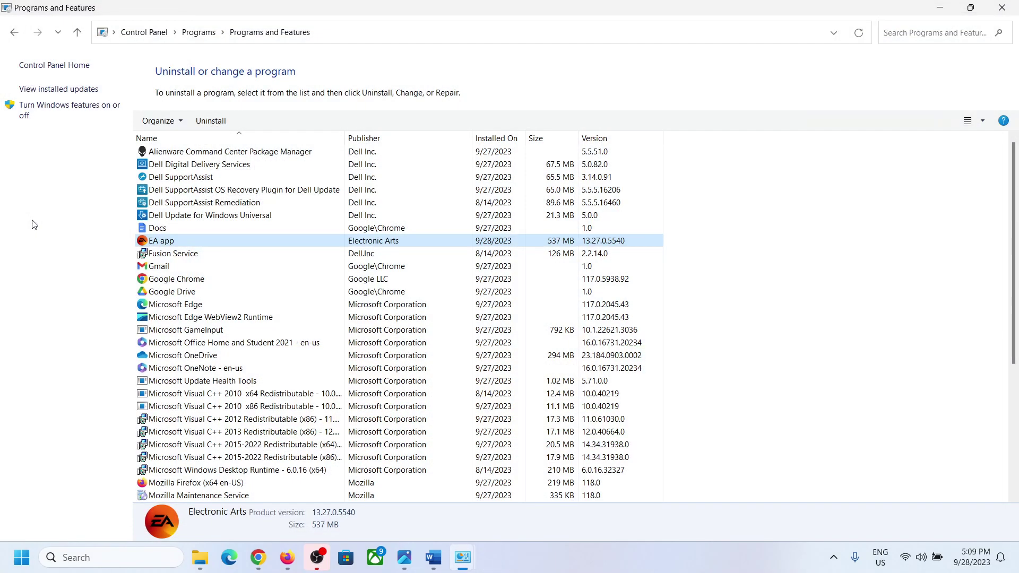
right_click(151, 246)
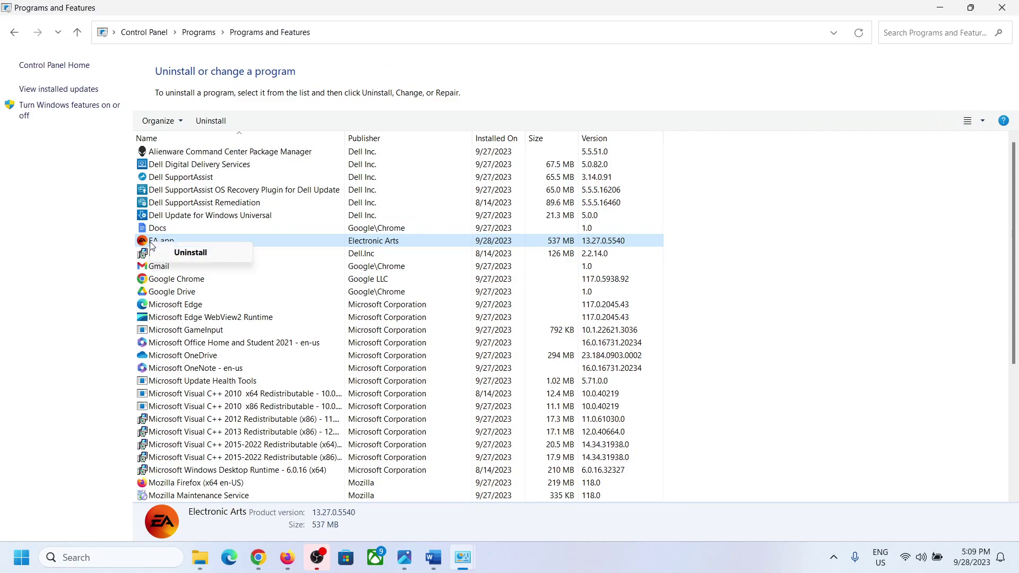
click(175, 252)
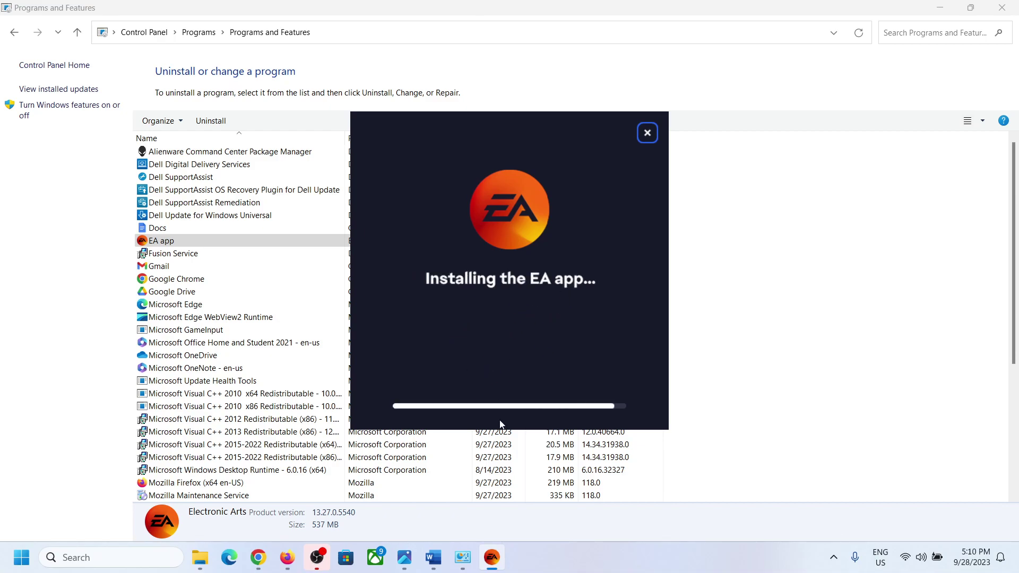
click(442, 567)
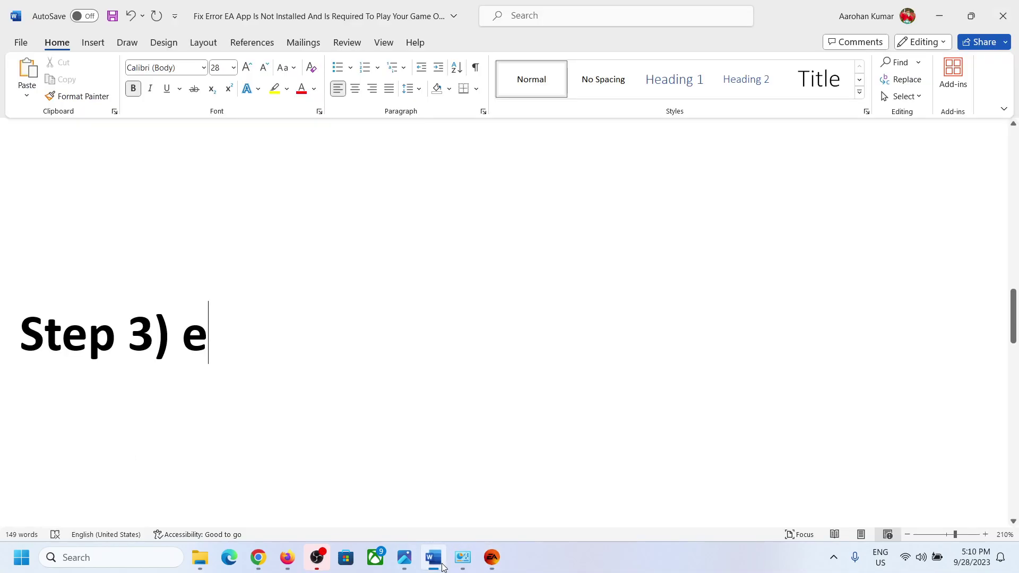
key(ctrl+z)
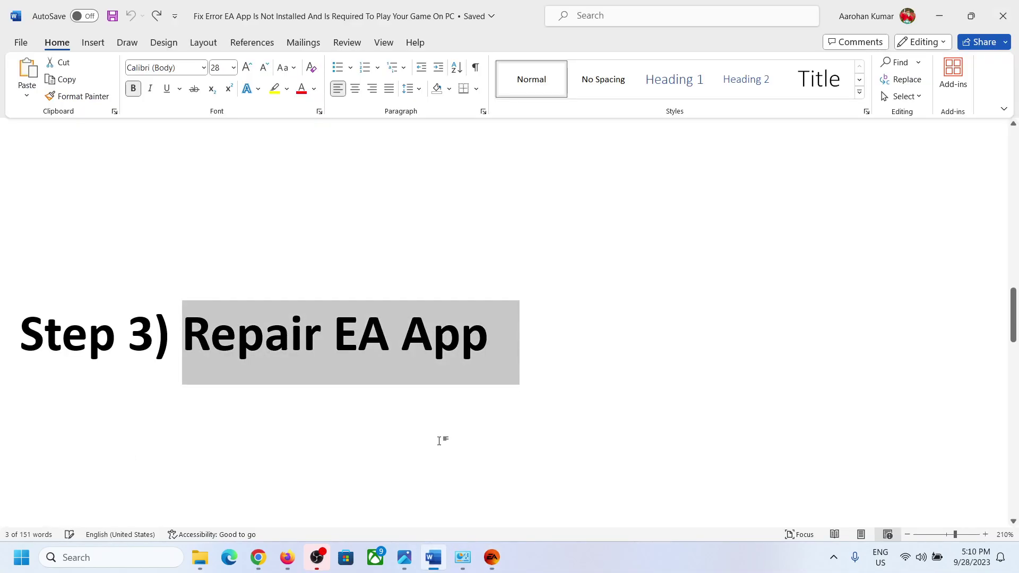
scroll(475, 408, down, 5)
scroll(477, 405, down, 2)
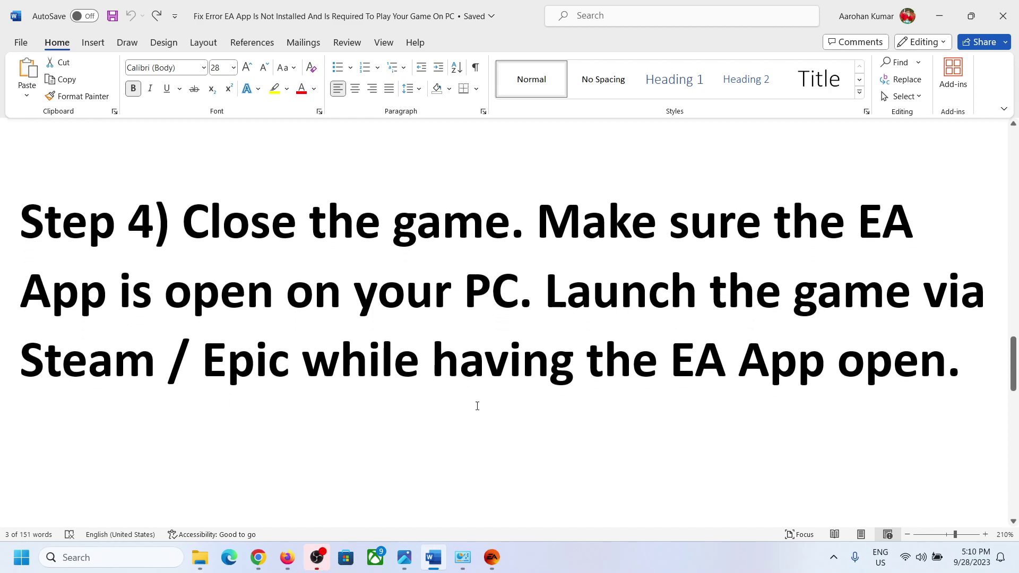
drag(228, 259, 509, 263)
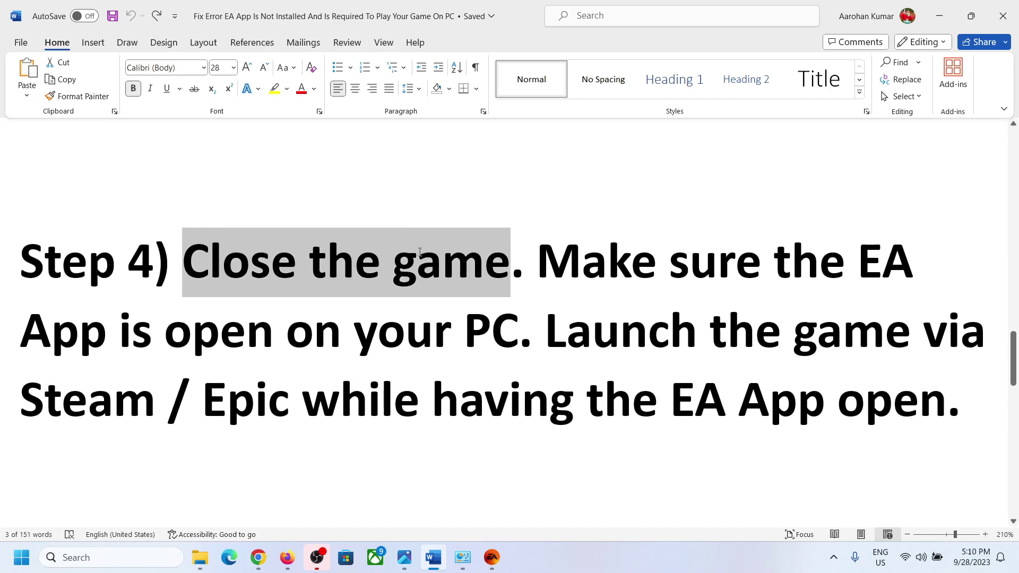
click(557, 285)
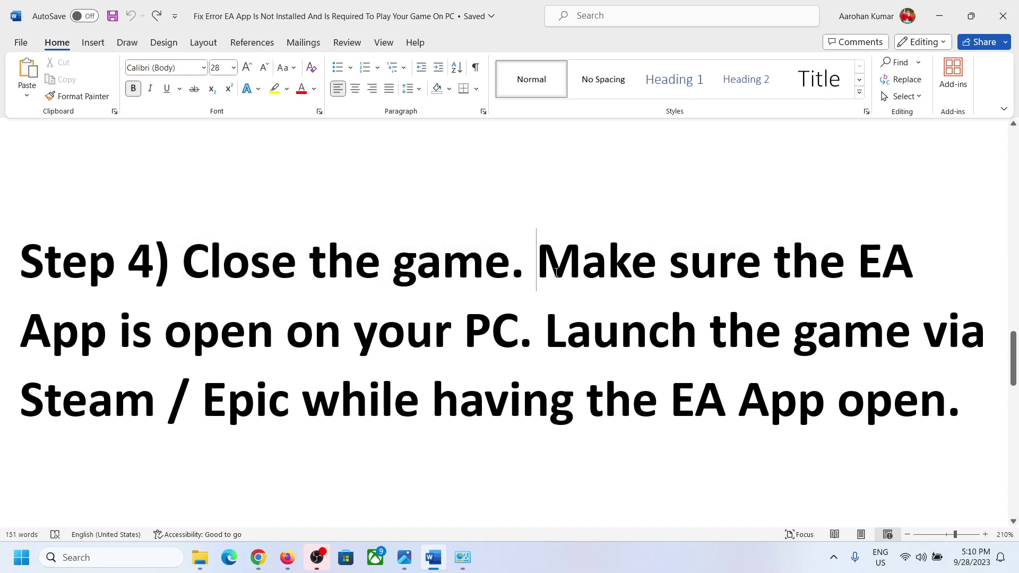
drag(557, 285, 489, 329)
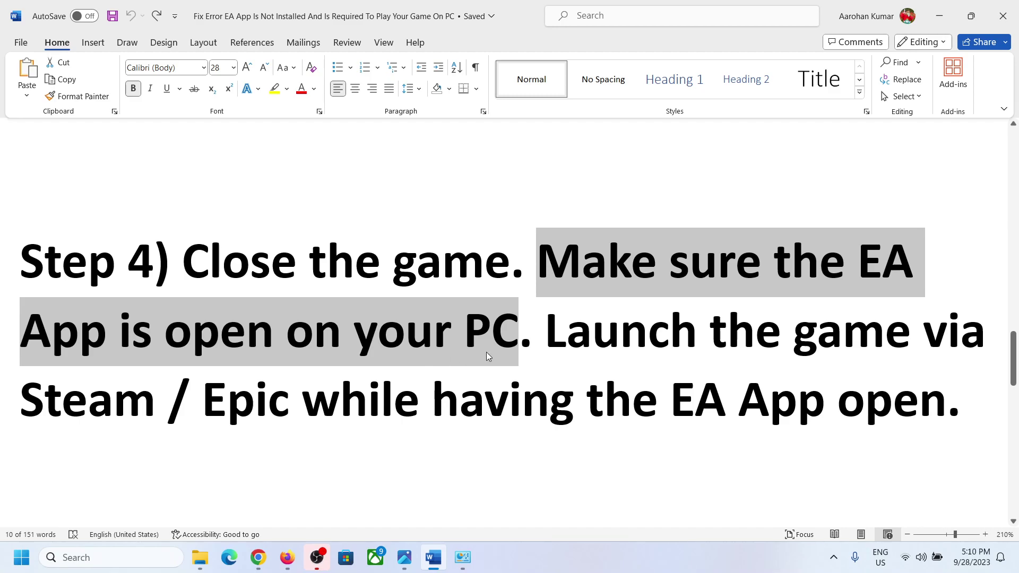
click(833, 558)
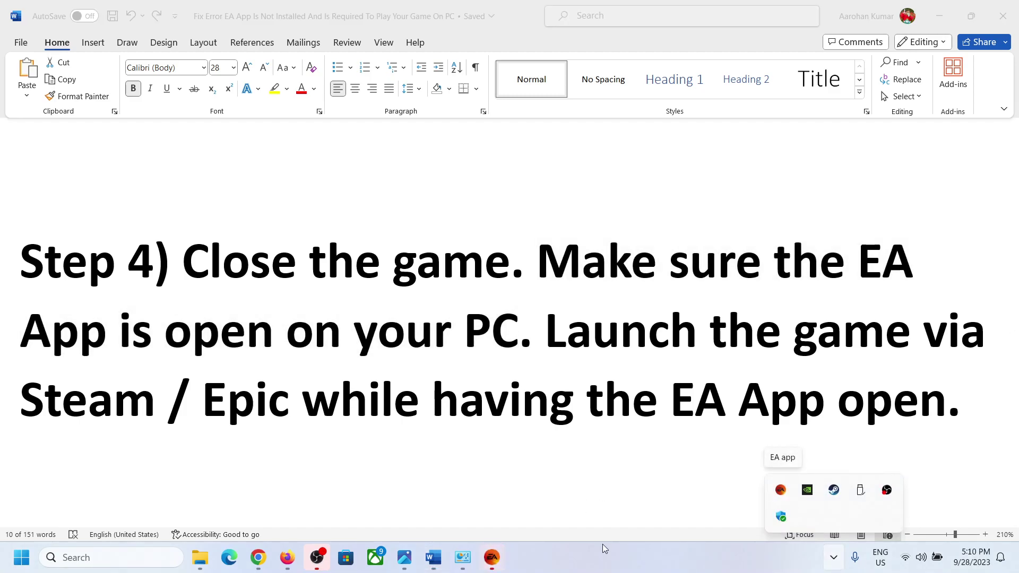
click(499, 564)
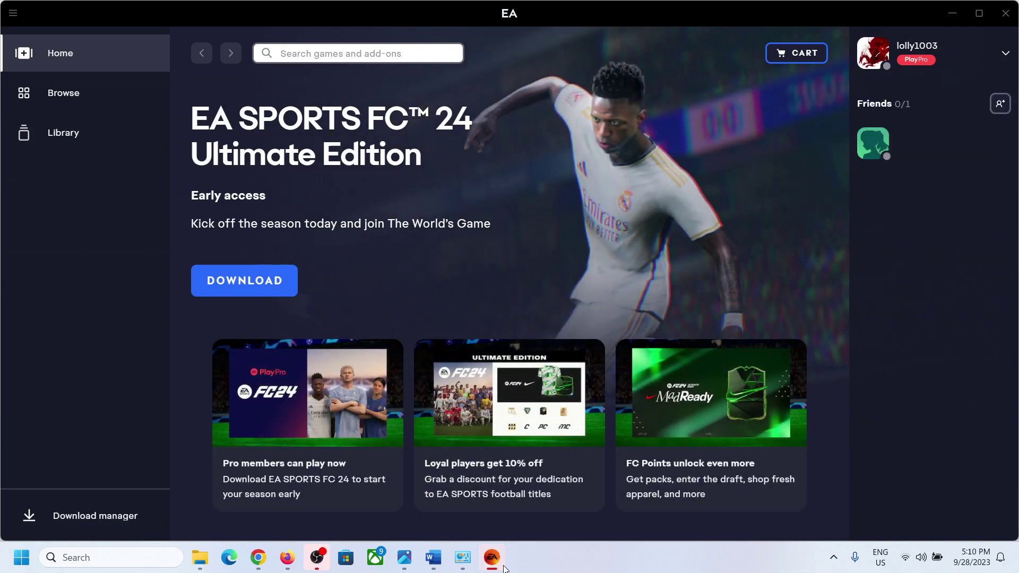
click(504, 569)
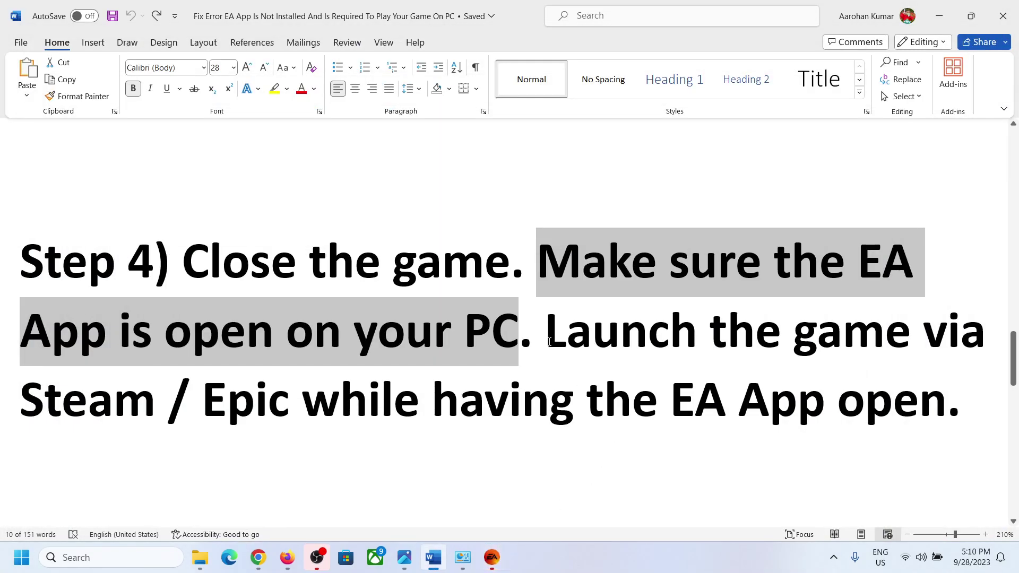
drag(549, 341, 145, 423)
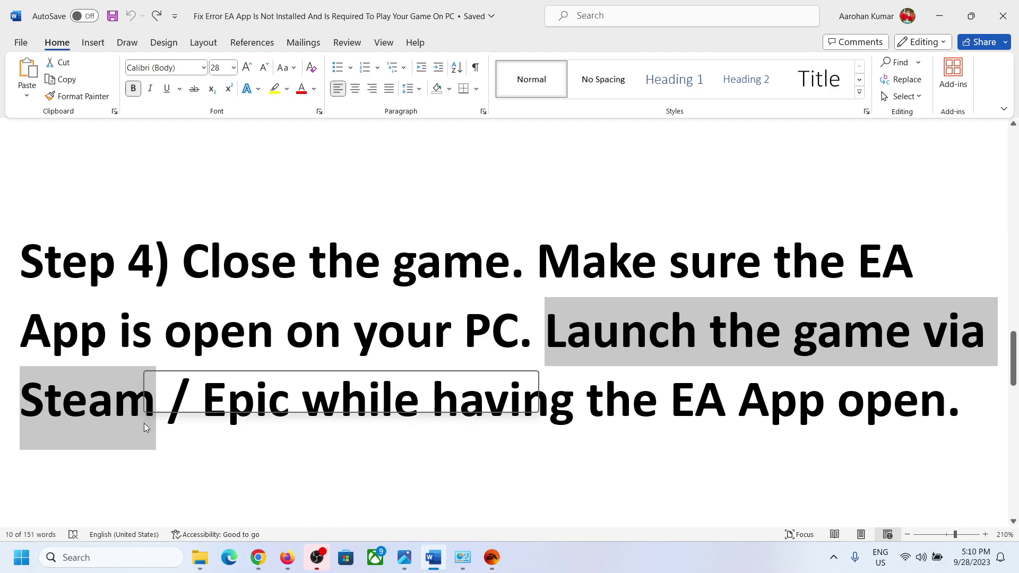
click(221, 418)
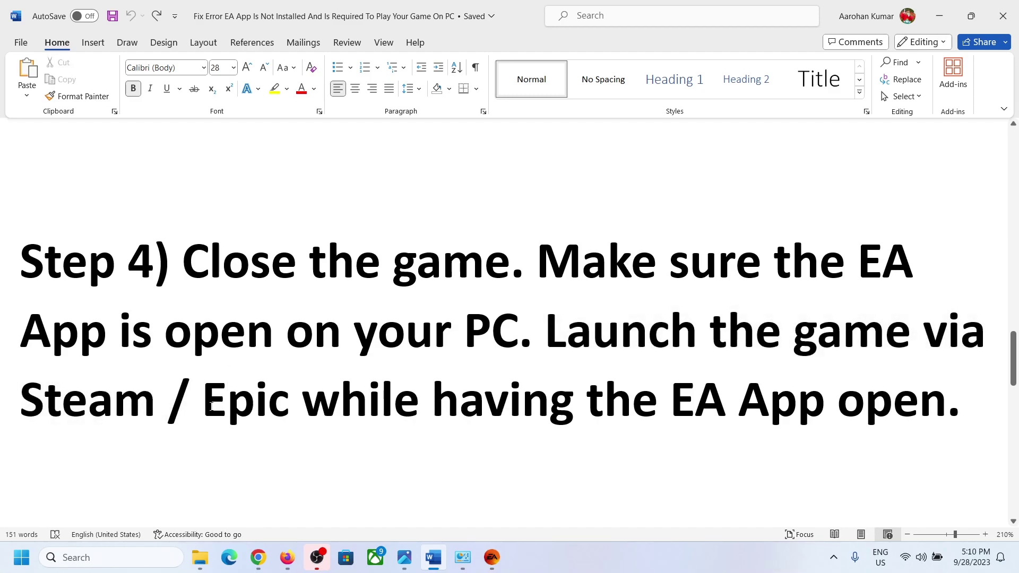
drag(204, 411, 268, 406)
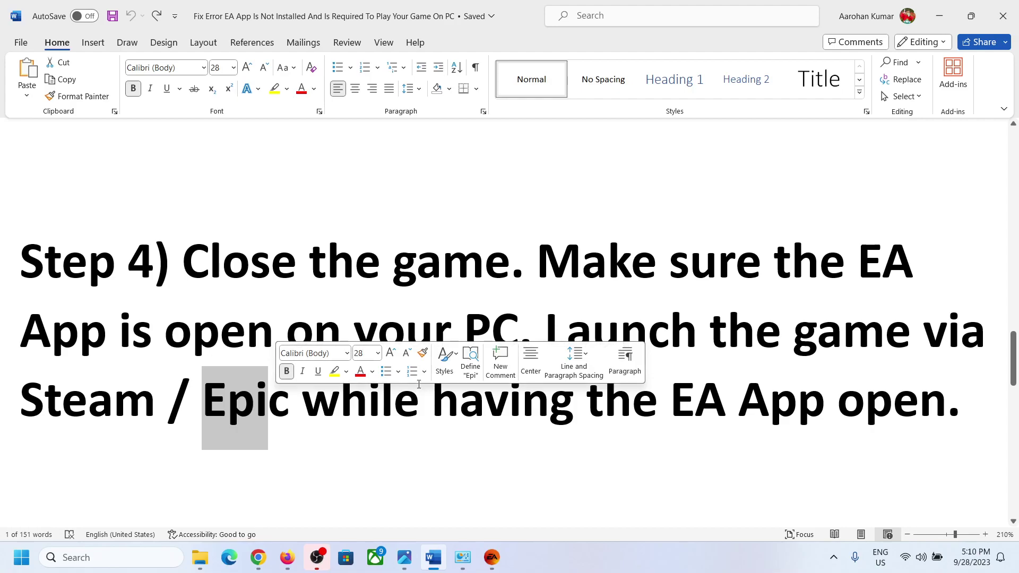
click(432, 401)
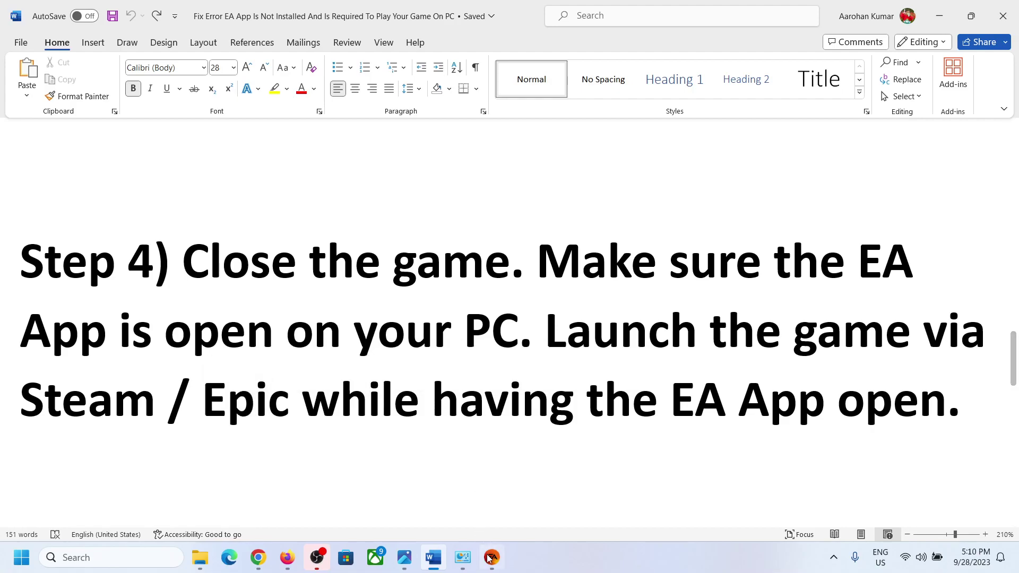
click(489, 559)
click(491, 558)
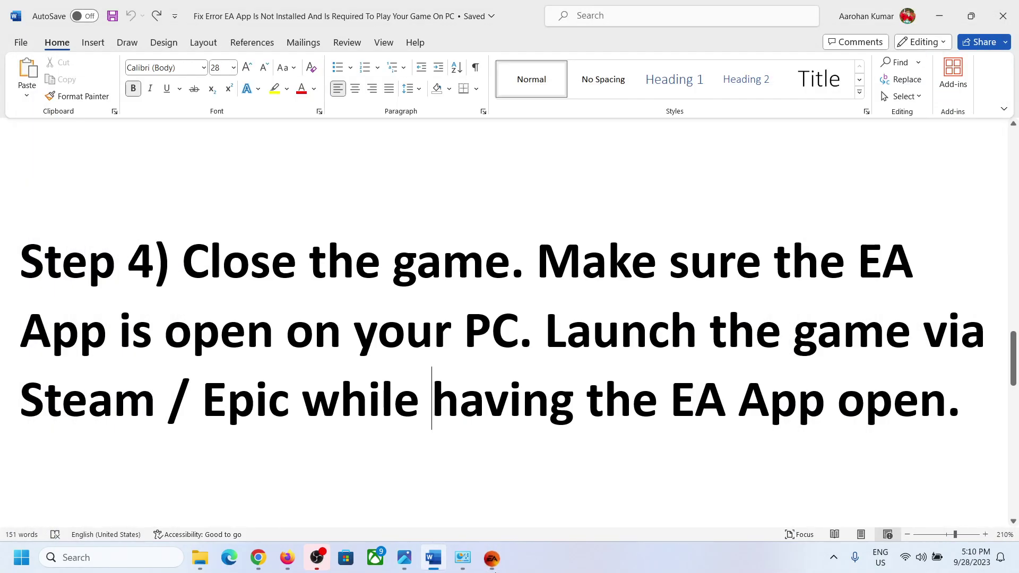
Highlight the Step 5 heading on excluding EA folders, then bring up Windows Settings with Win+I.
scroll(430, 436, down, 5)
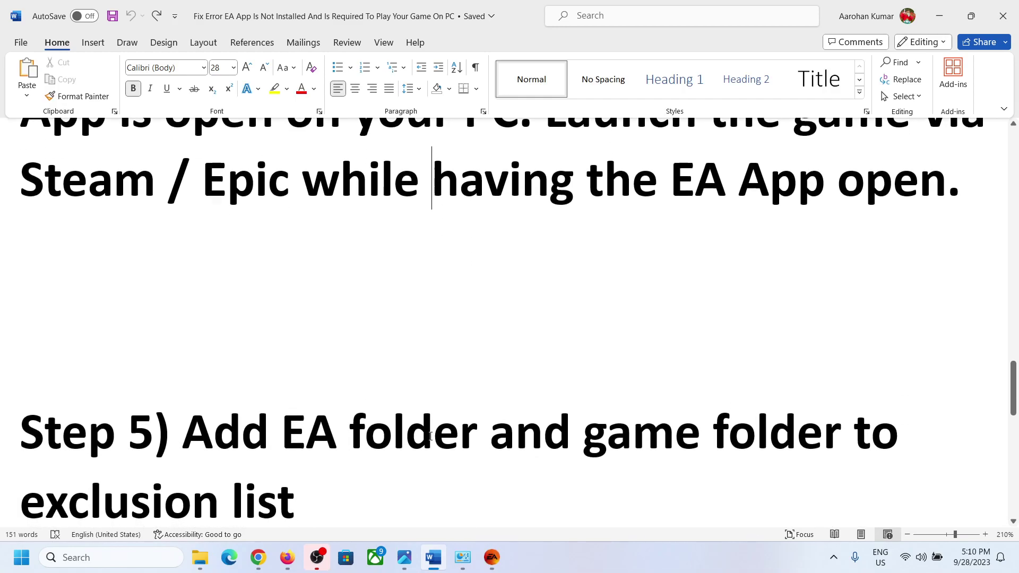
scroll(431, 436, down, 2)
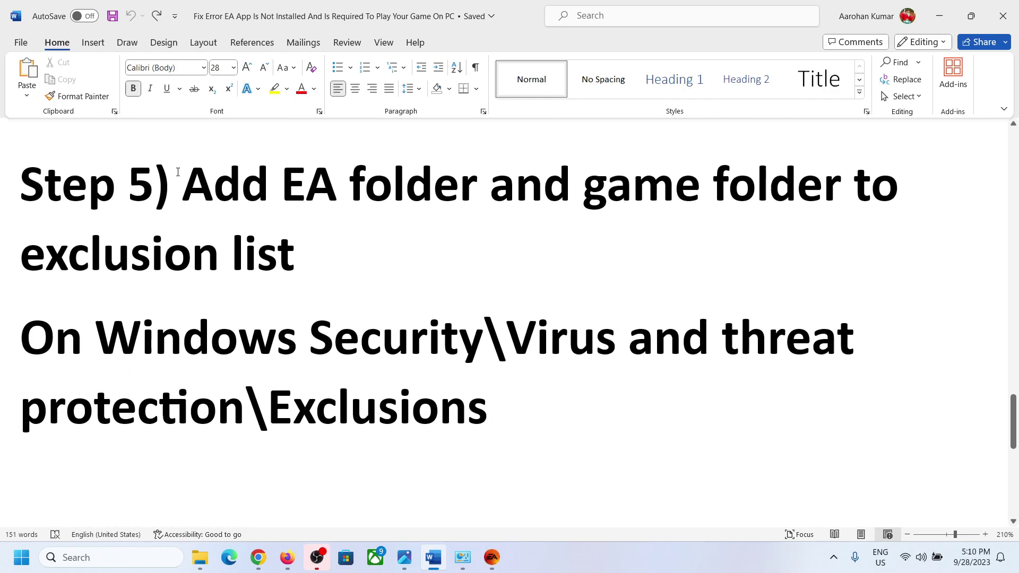
drag(185, 182, 304, 257)
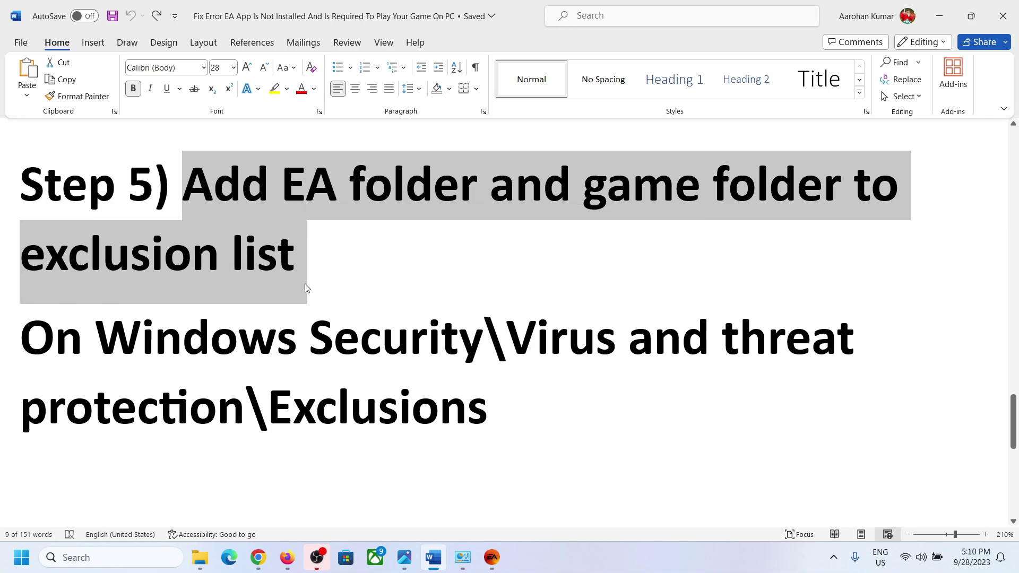
key(super+i)
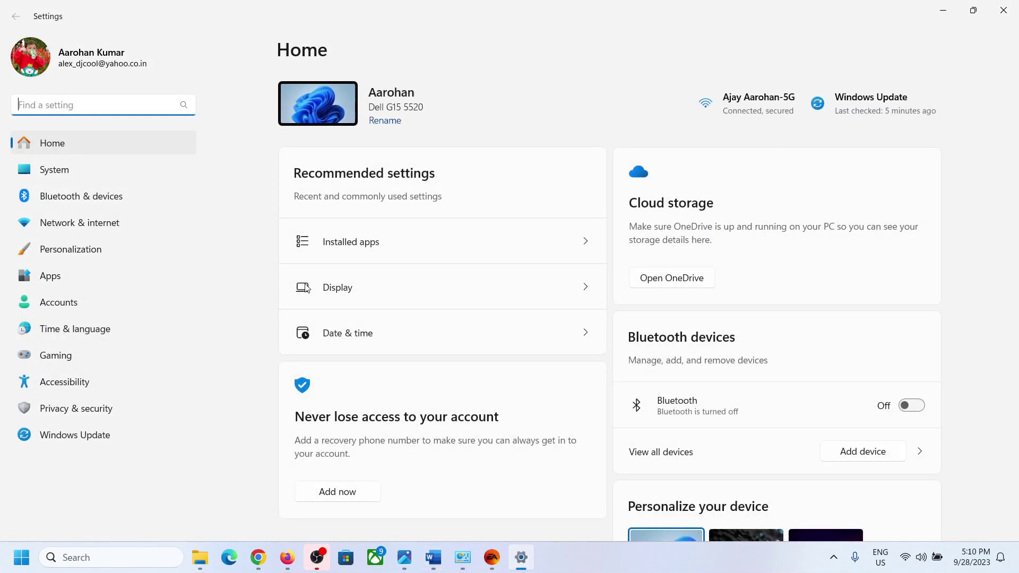
Go through Privacy & security and Windows Security to the Virus & threat protection page.
click(97, 413)
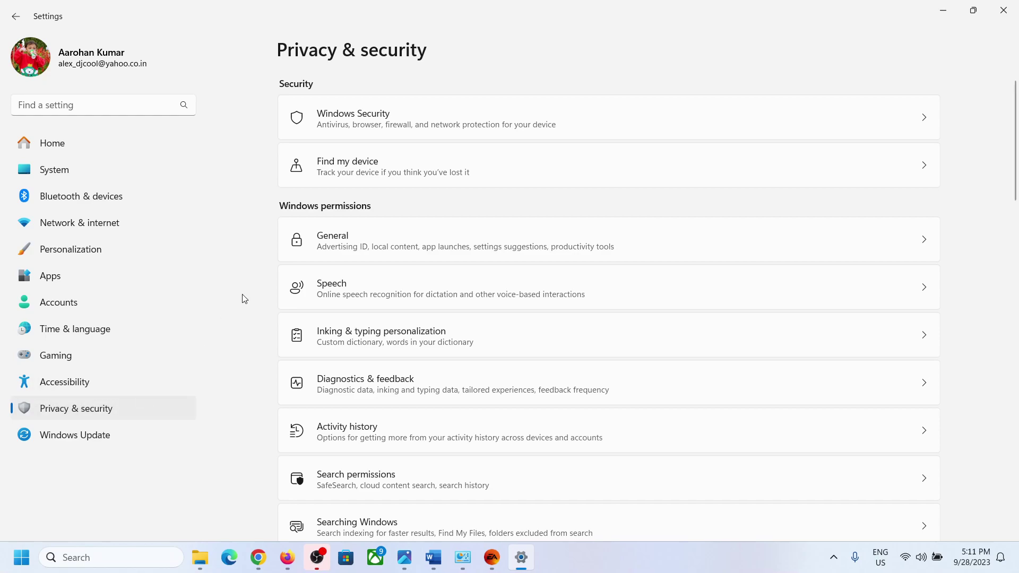
click(380, 128)
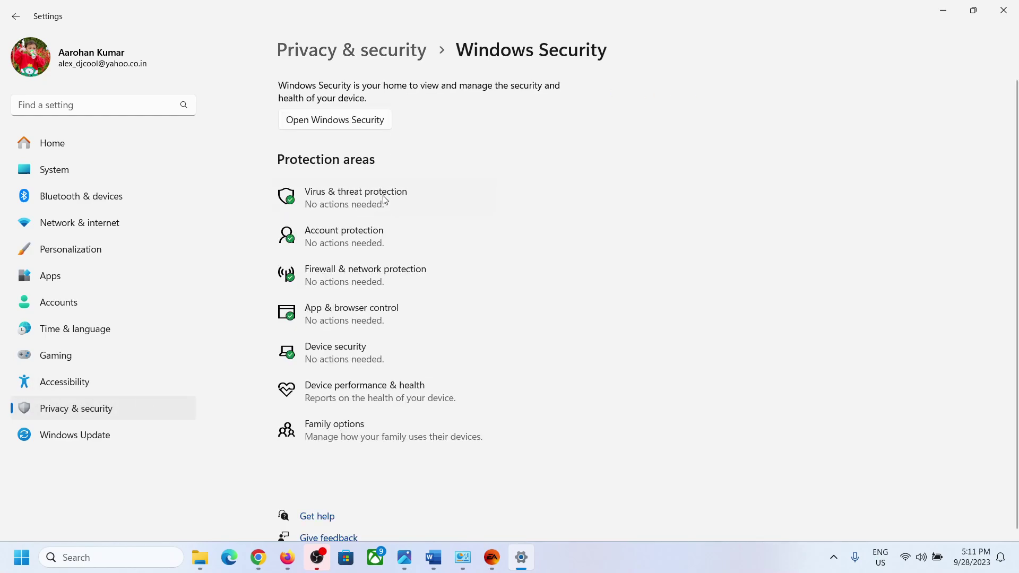
click(385, 200)
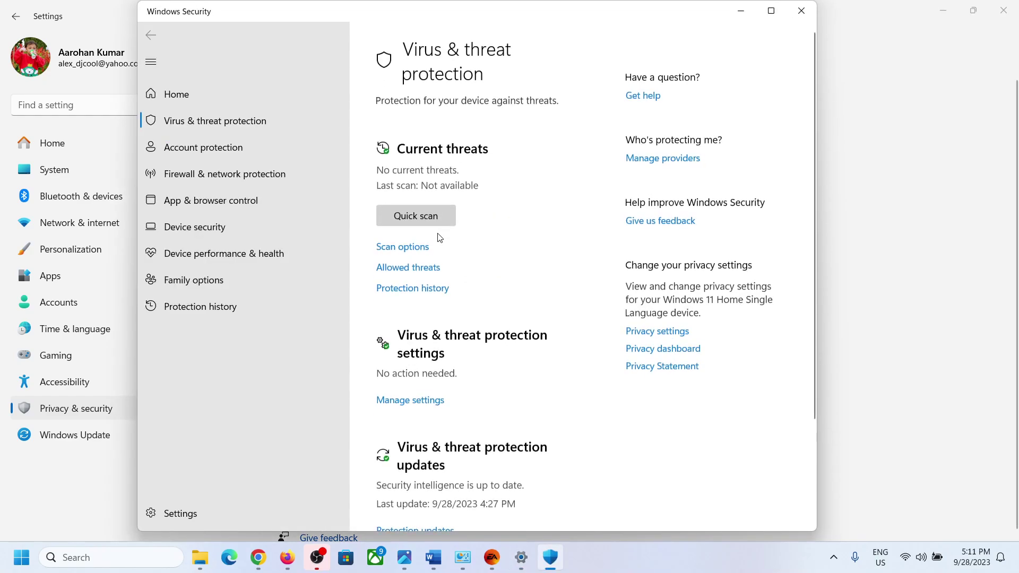
Open the Virus & threat protection settings, go to Add or remove exclusions, and start adding an exclusion.
scroll(493, 296, down, 2)
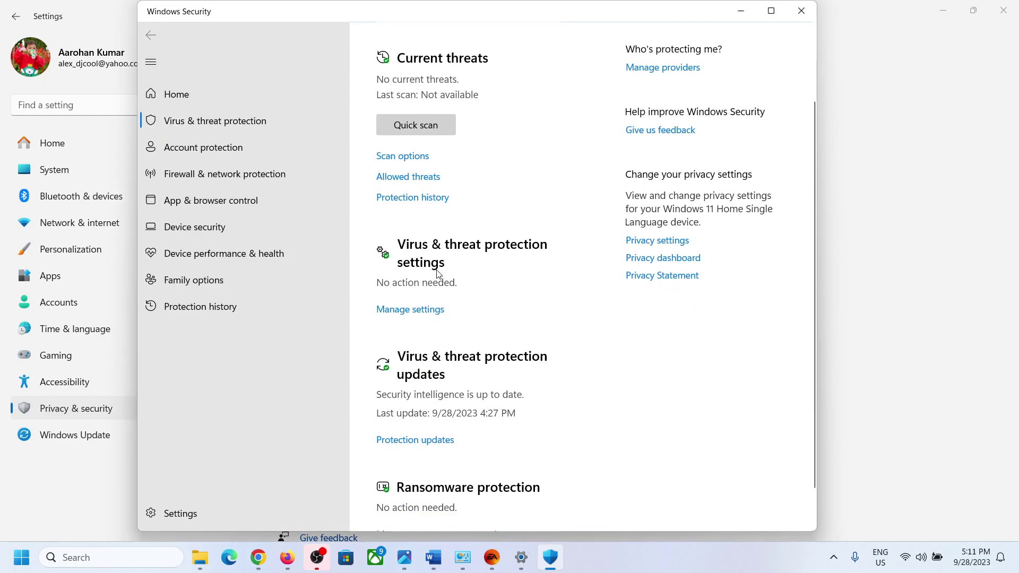
click(412, 309)
scroll(460, 307, down, 6)
scroll(459, 307, down, 3)
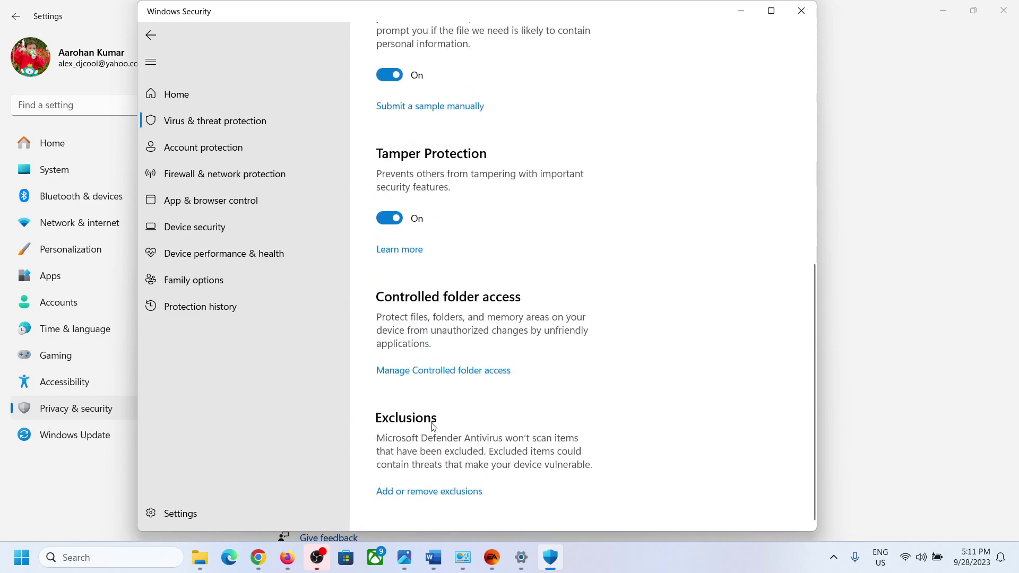
click(435, 492)
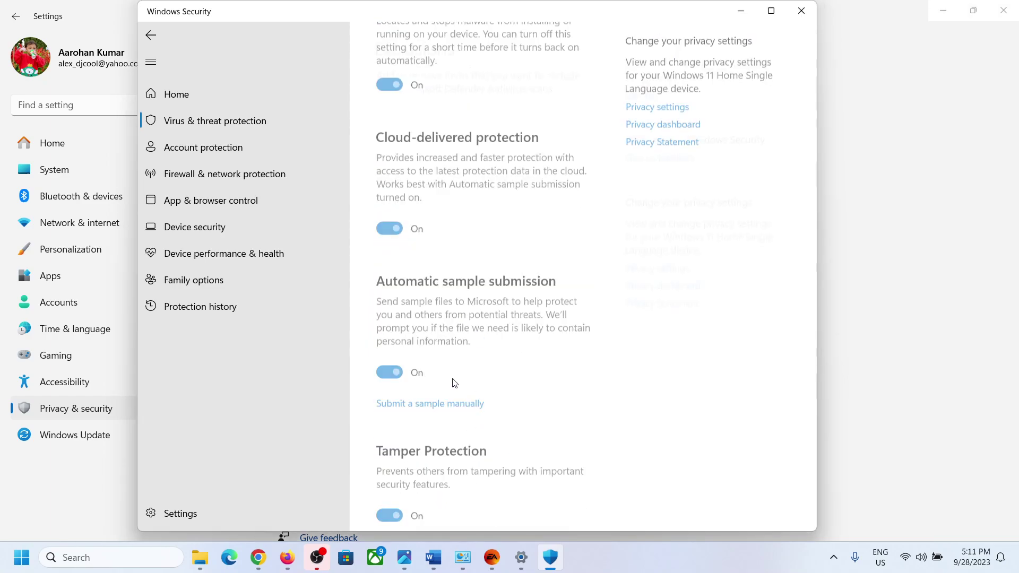
click(460, 158)
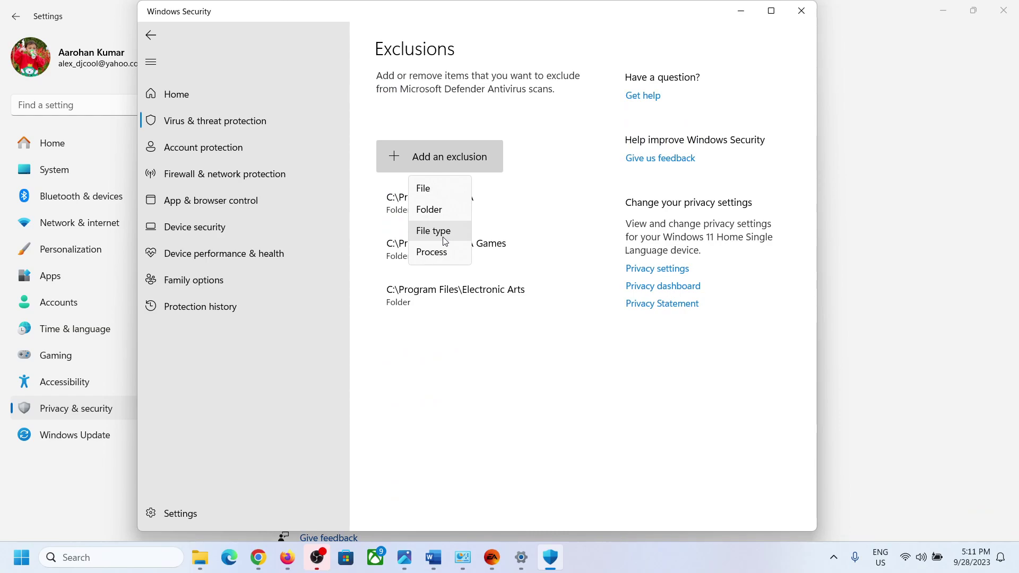
Add C:\Program Files\EA as a folder exclusion.
click(447, 217)
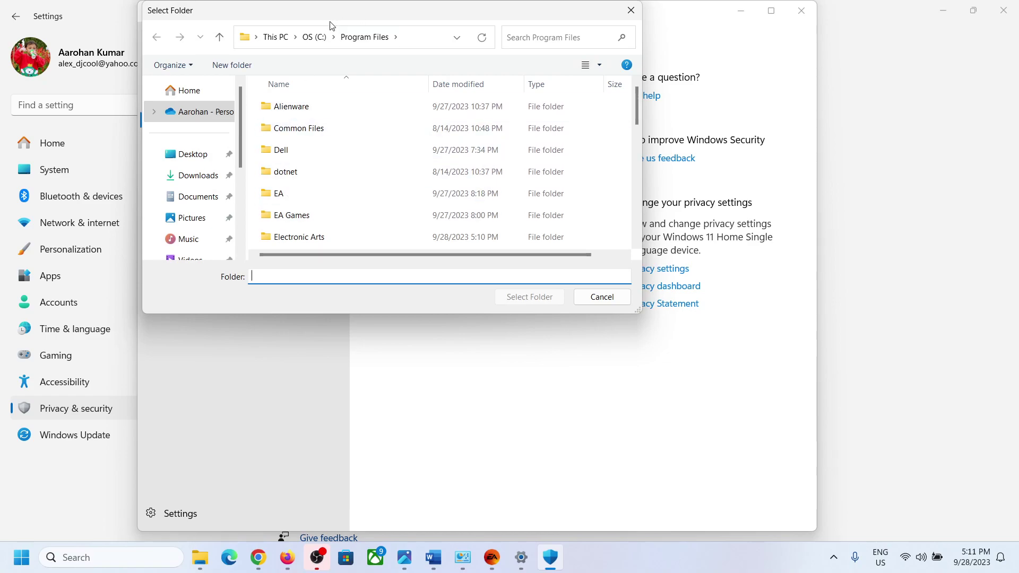
scroll(203, 234, down, 3)
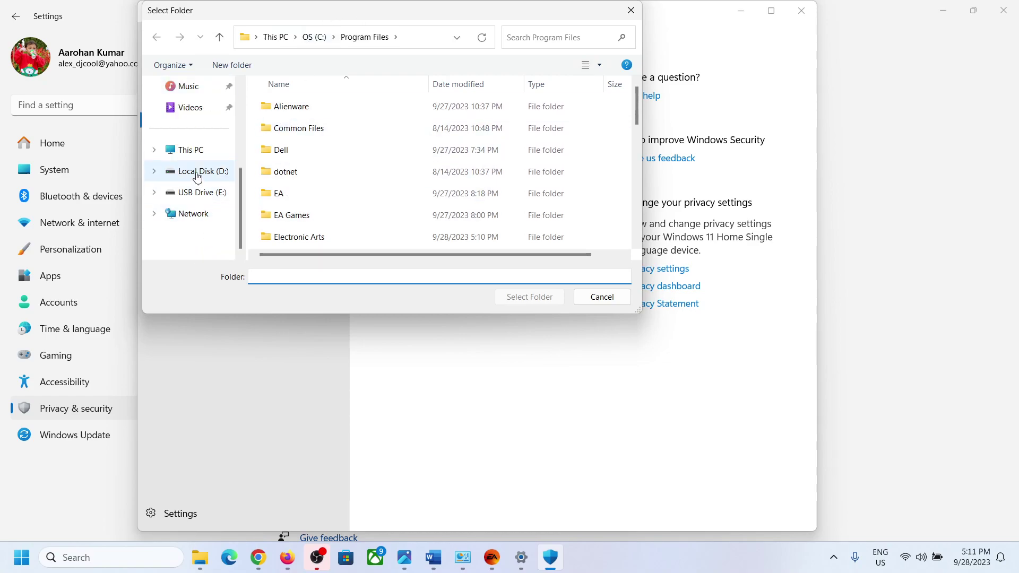
click(189, 149)
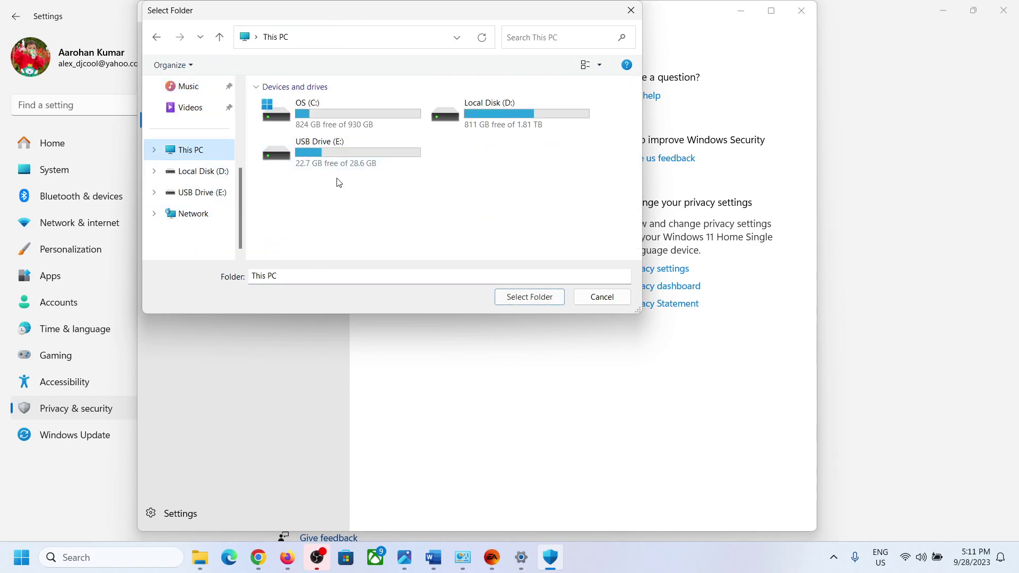
double_click(341, 112)
scroll(336, 182, down, 1)
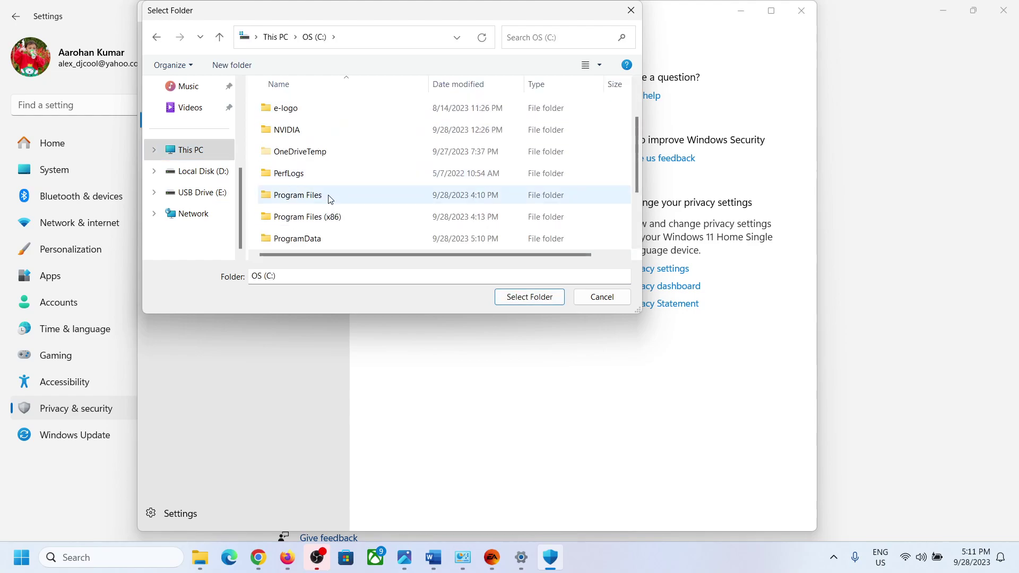
double_click(329, 198)
click(290, 200)
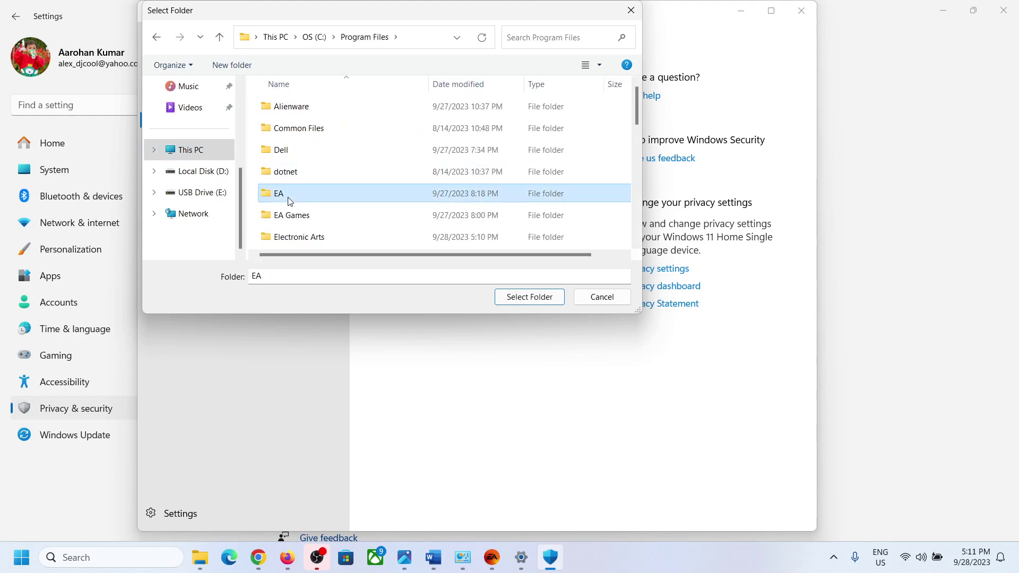
click(527, 303)
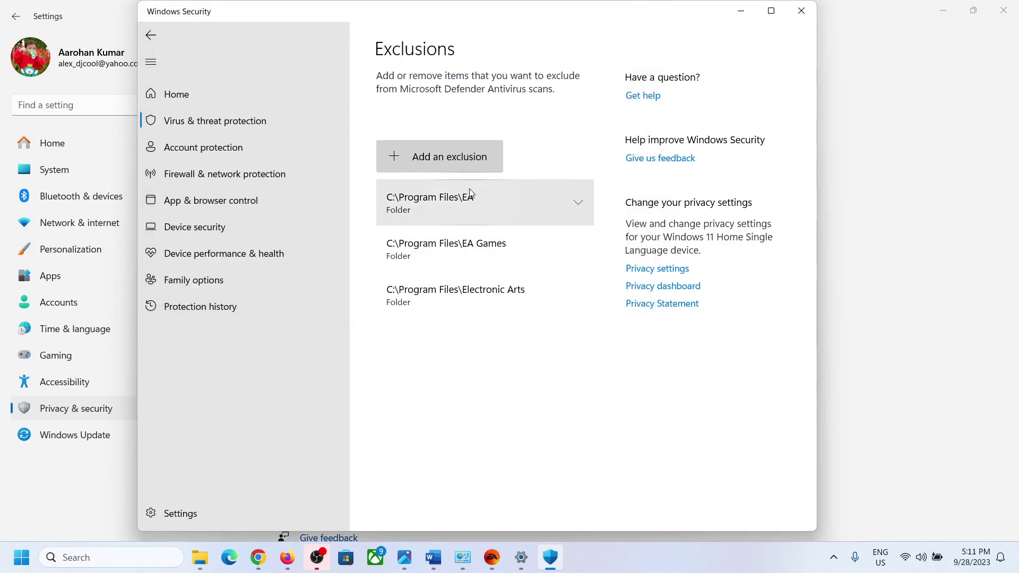
Add the EA Games and Electronic Arts folders in Program Files as folder exclusions too.
click(458, 168)
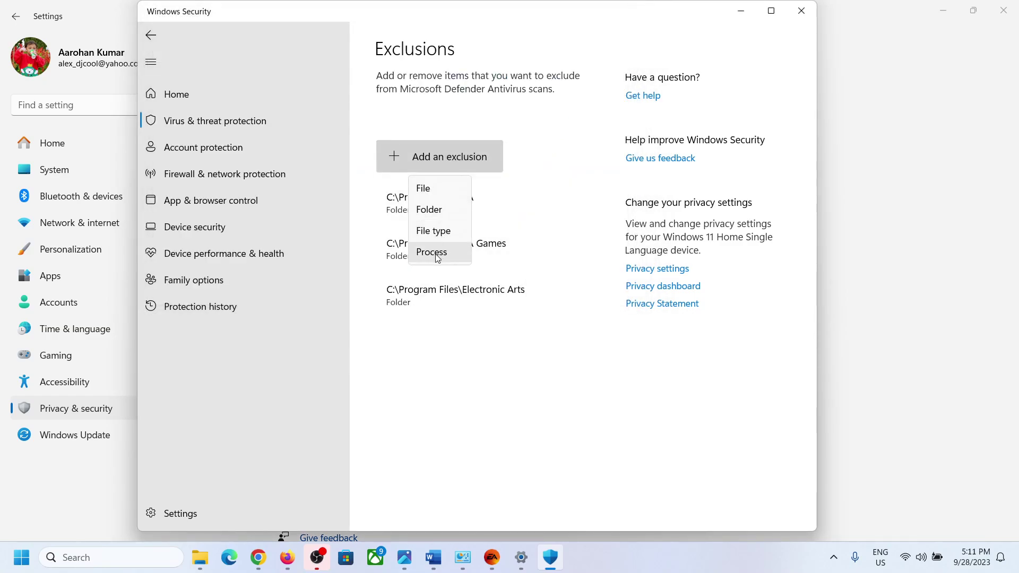
click(439, 211)
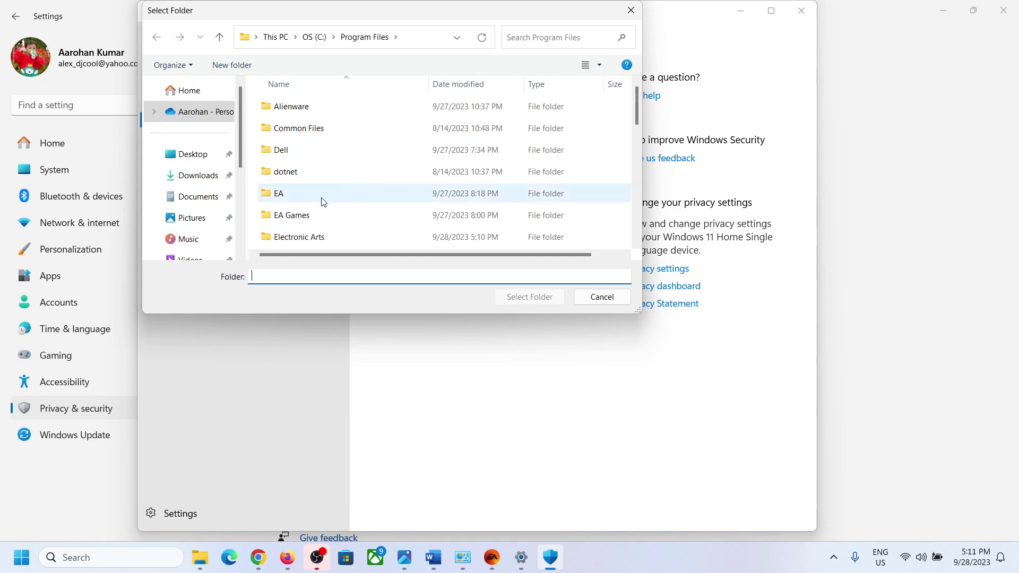
click(313, 216)
click(518, 298)
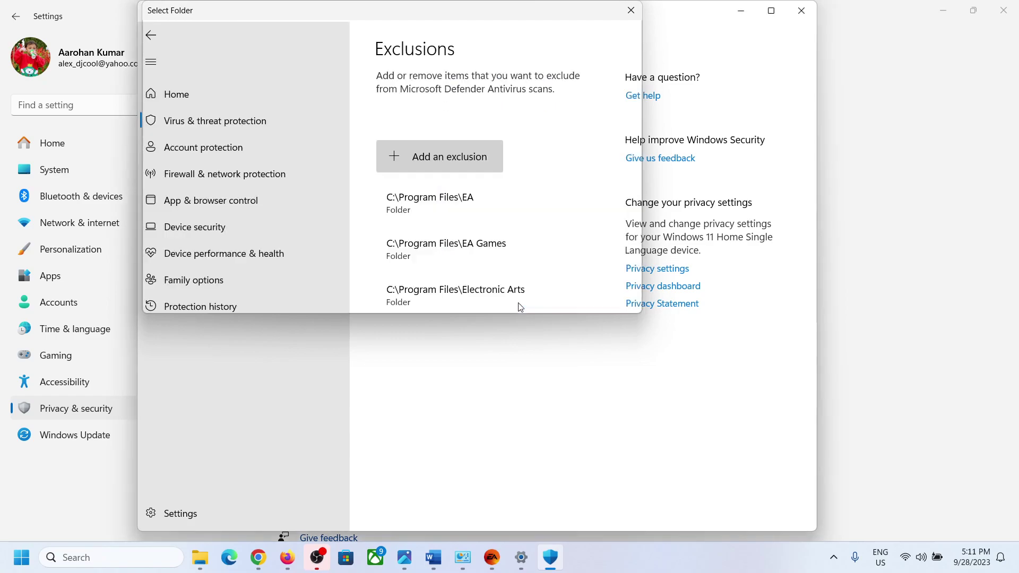
click(475, 161)
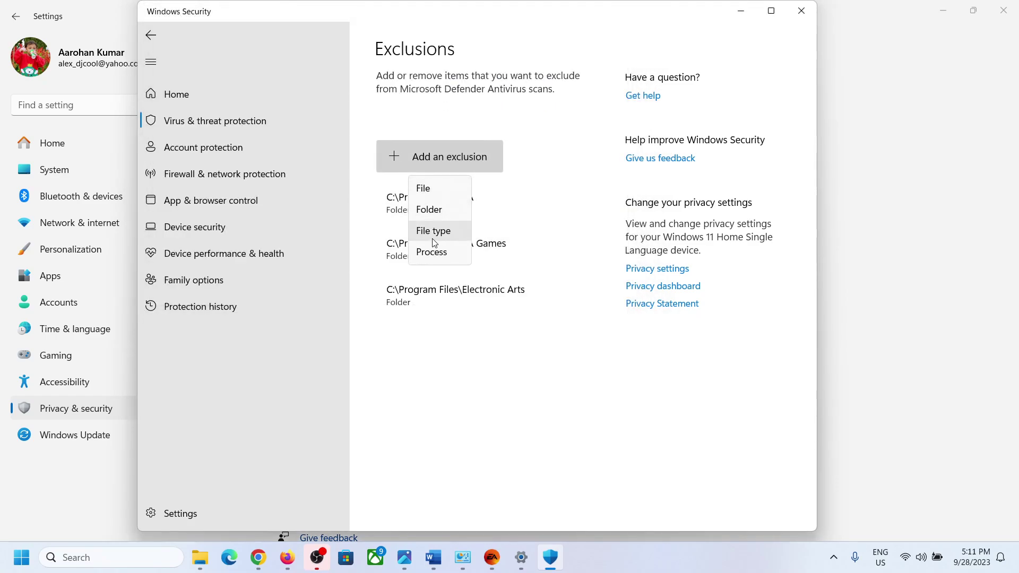
click(439, 211)
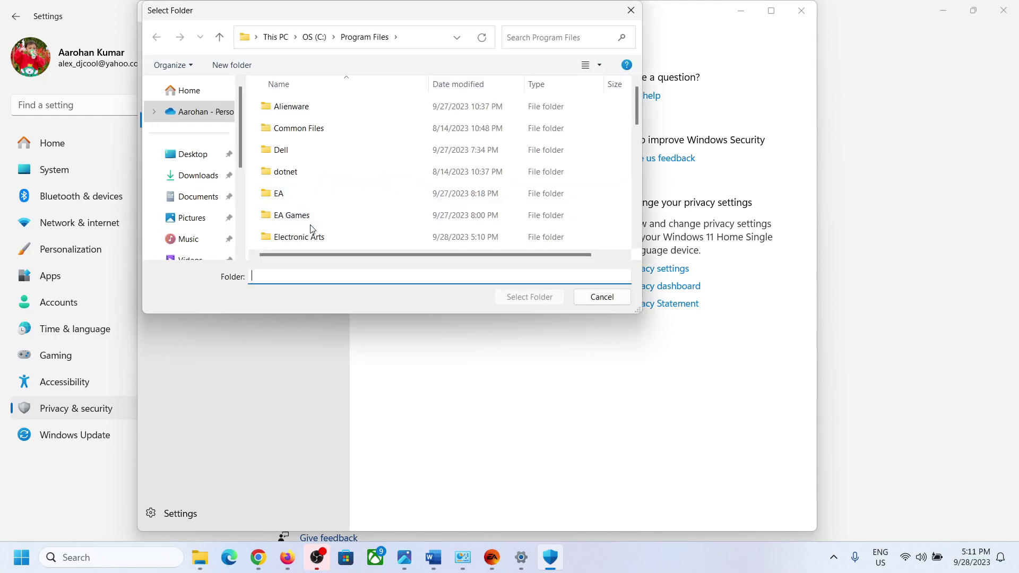
click(317, 237)
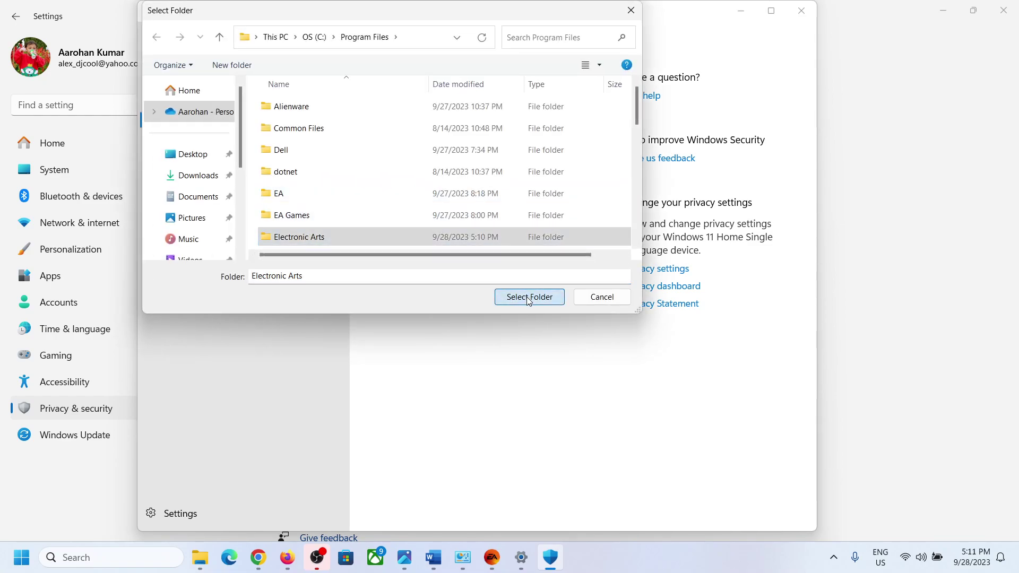
click(527, 297)
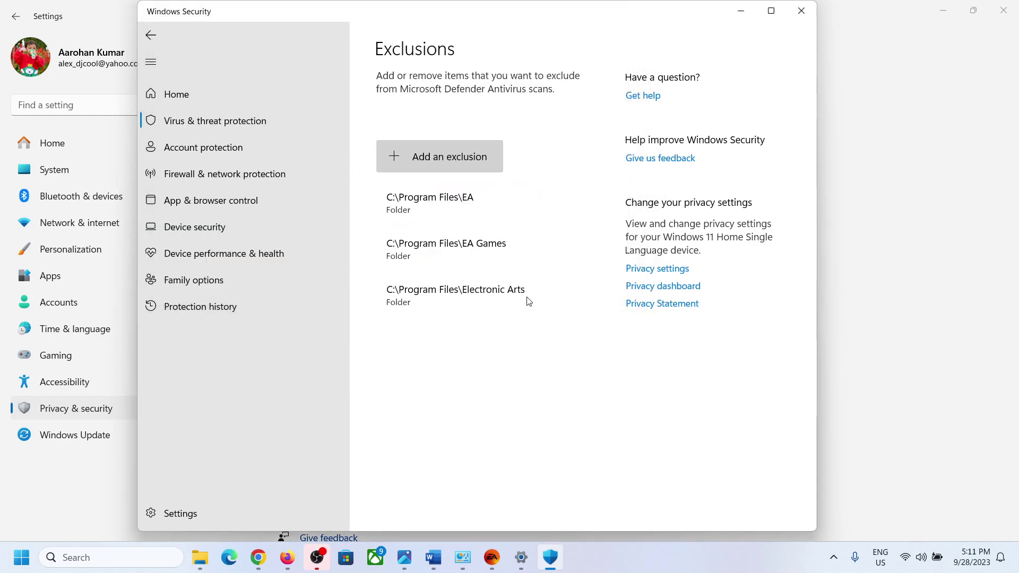
click(456, 165)
click(439, 215)
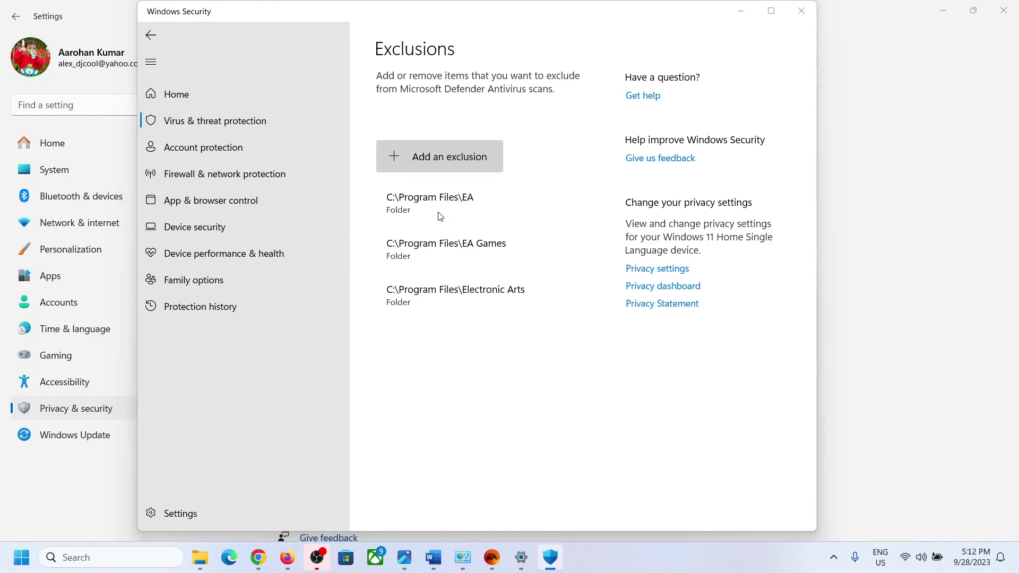
Select the EA SPORTS FC 24 folder on Local Disk (D:) as a new exclusion.
scroll(223, 196, down, 3)
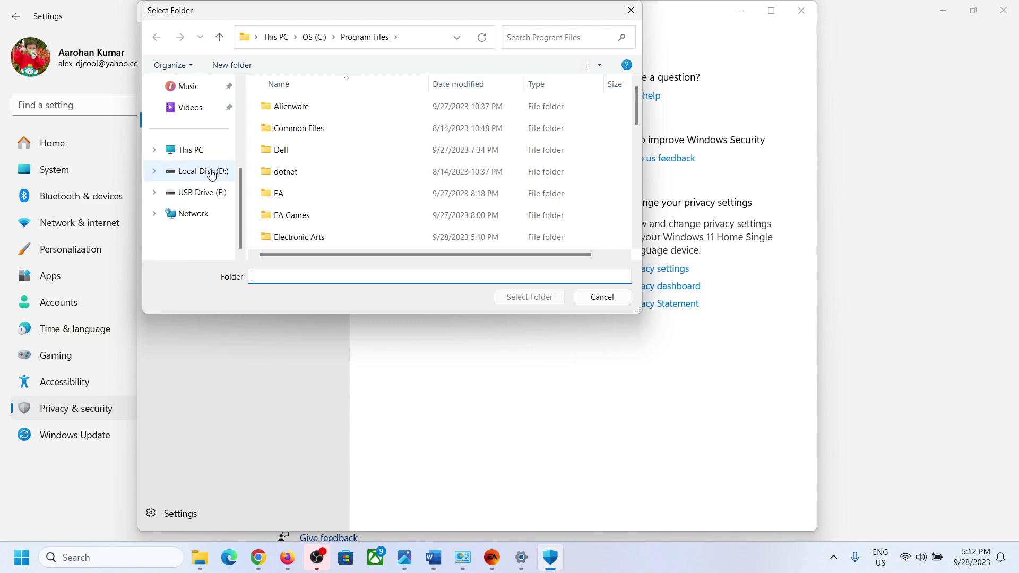
double_click(369, 149)
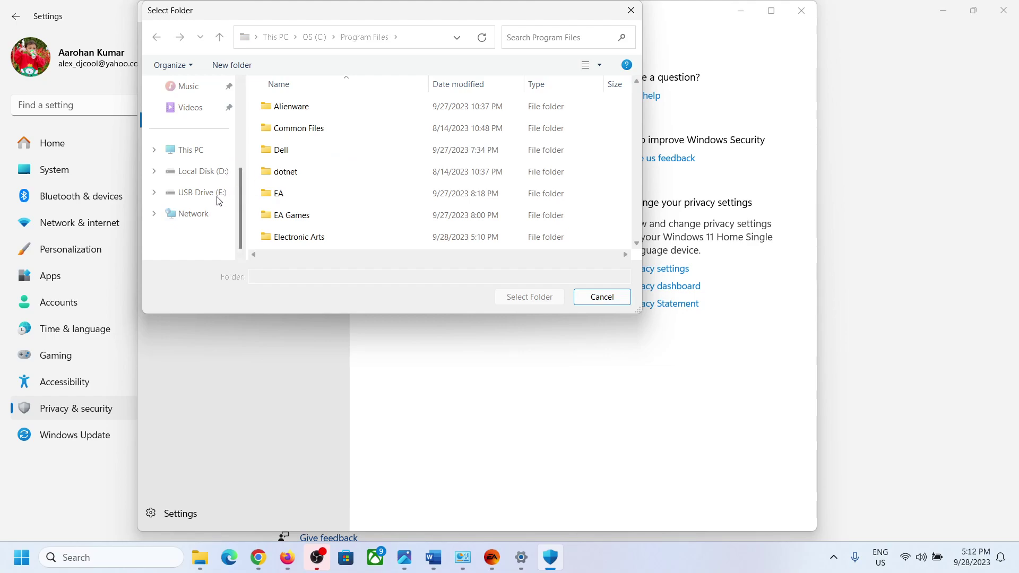
click(314, 113)
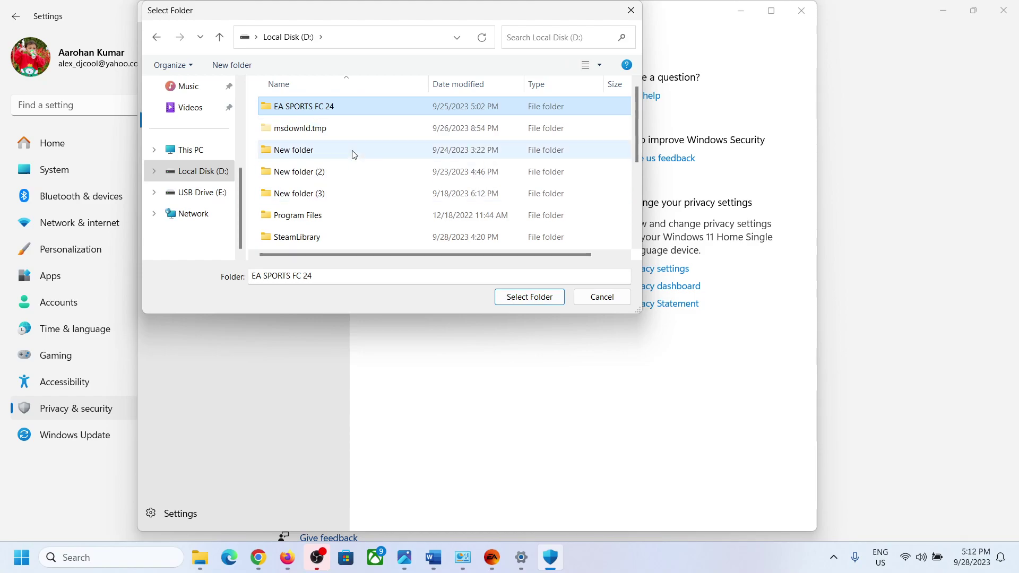
click(529, 296)
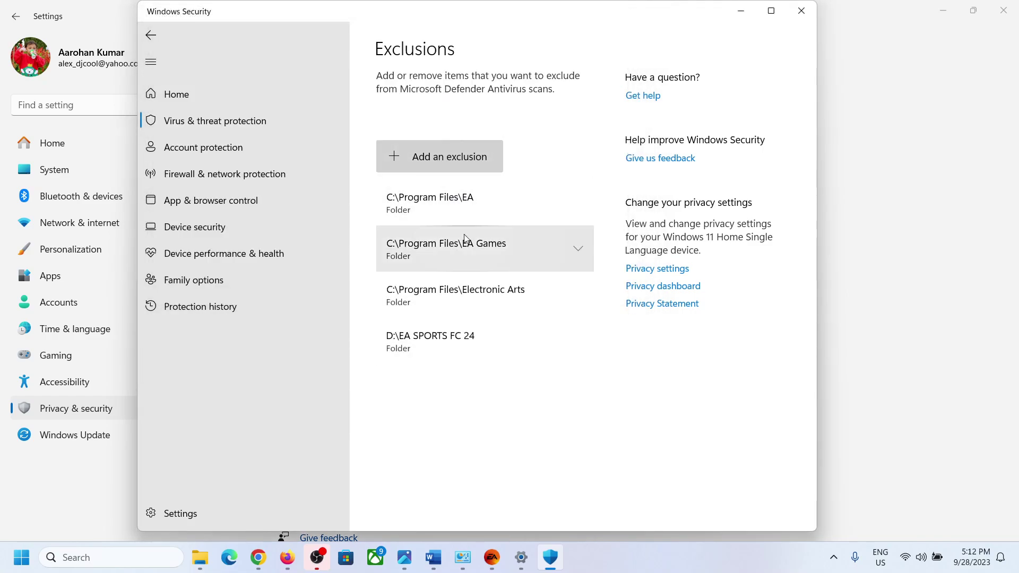
Close Windows Security, return to Word, and select 'Revo Uninstaller' in the Step 4 heading.
click(801, 11)
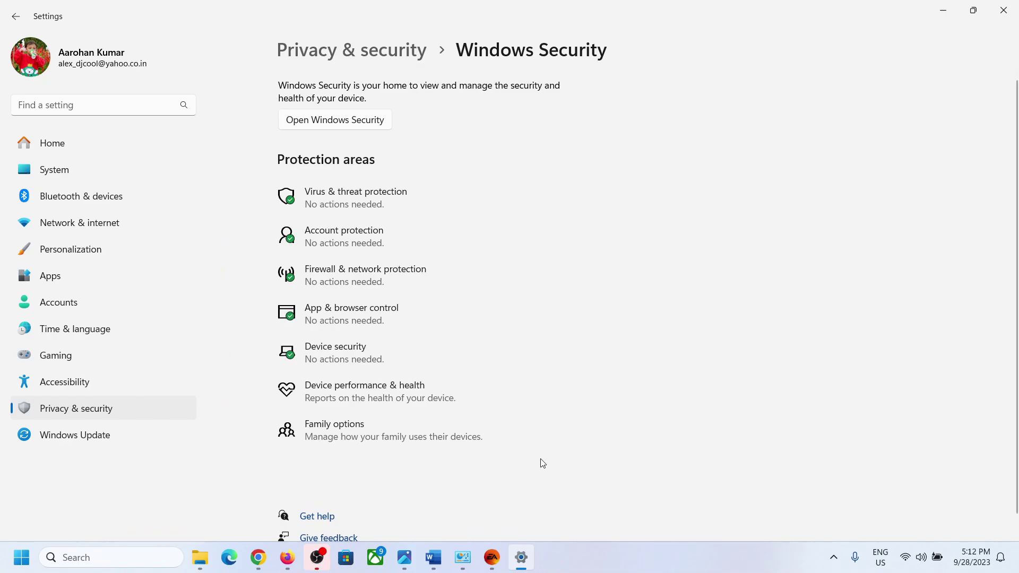
click(432, 557)
scroll(384, 428, down, 7)
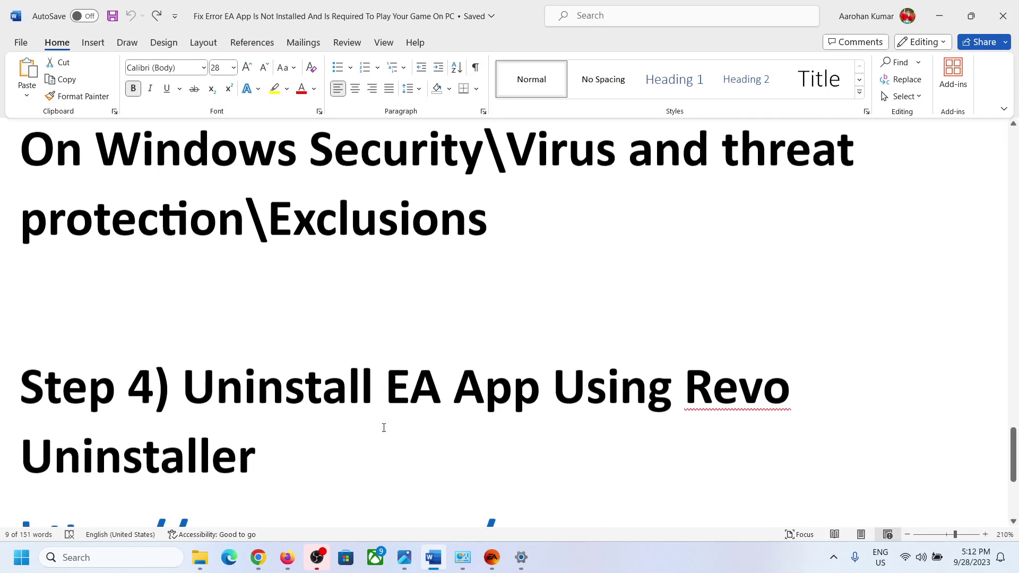
scroll(383, 427, up, 3)
scroll(384, 428, up, 1)
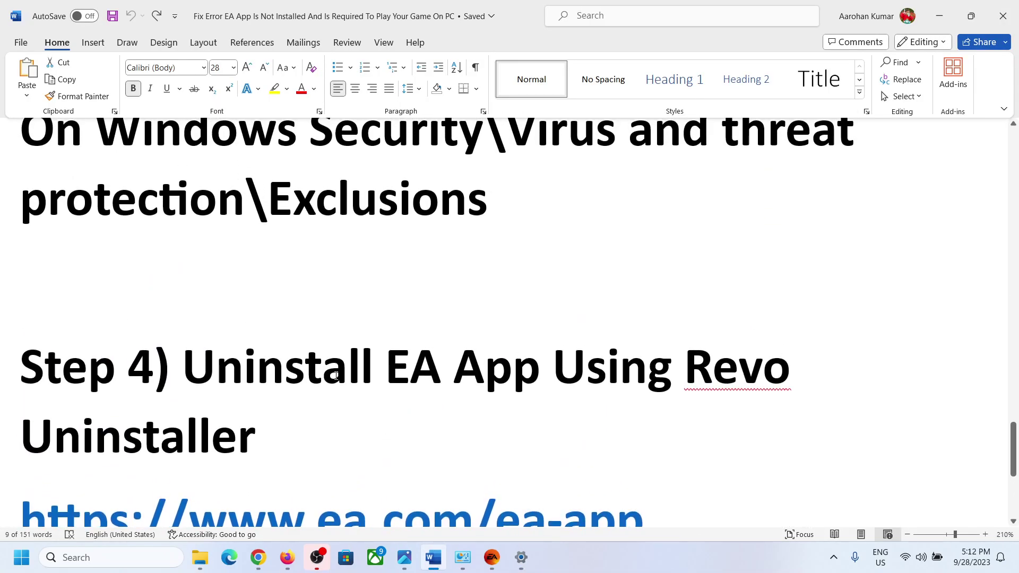
drag(326, 381, 489, 420)
scroll(489, 421, down, 3)
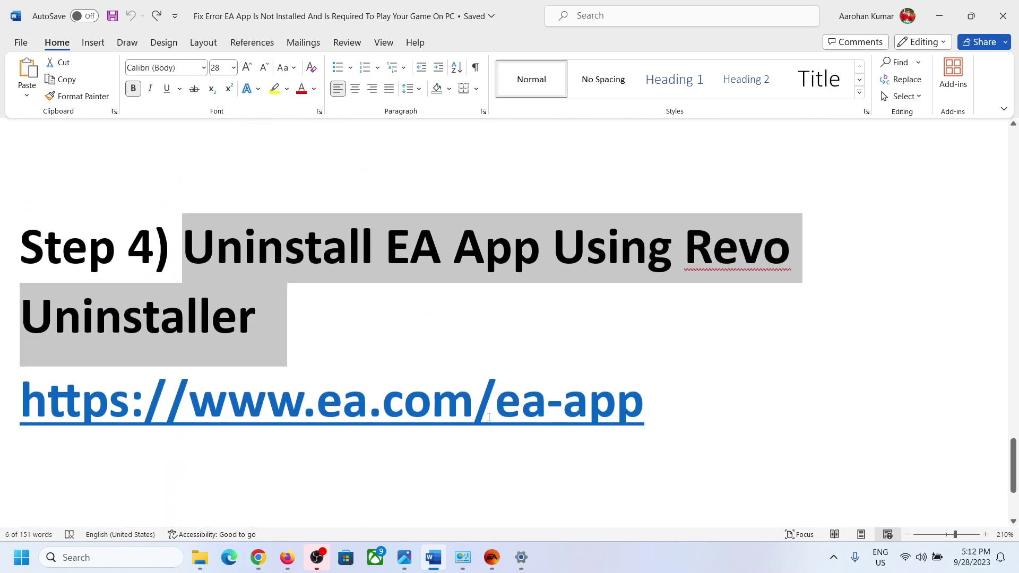
click(627, 288)
drag(692, 251, 714, 285)
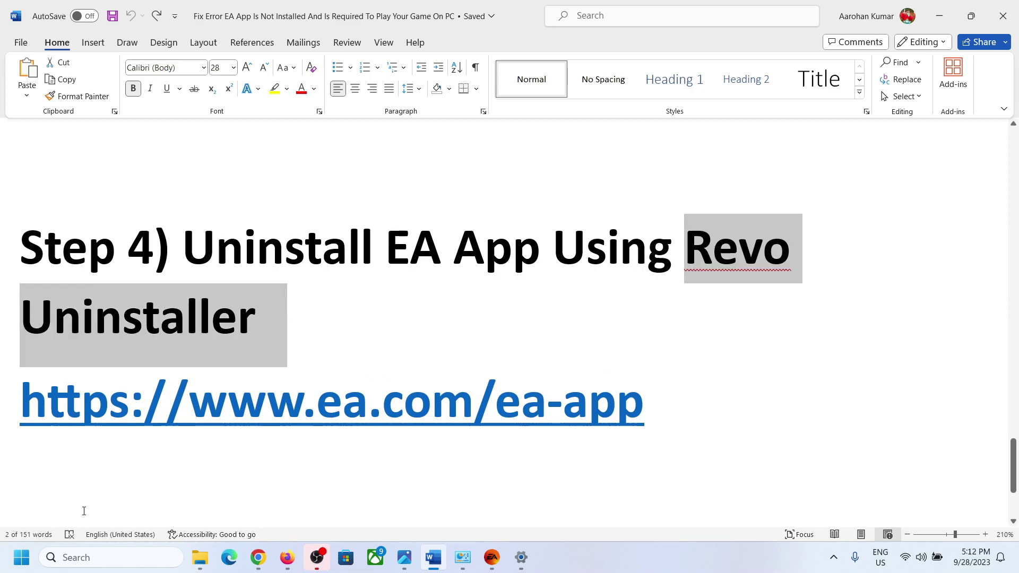
Search for 'revo' and launch Revo Uninstaller.
click(74, 557)
text(evo)
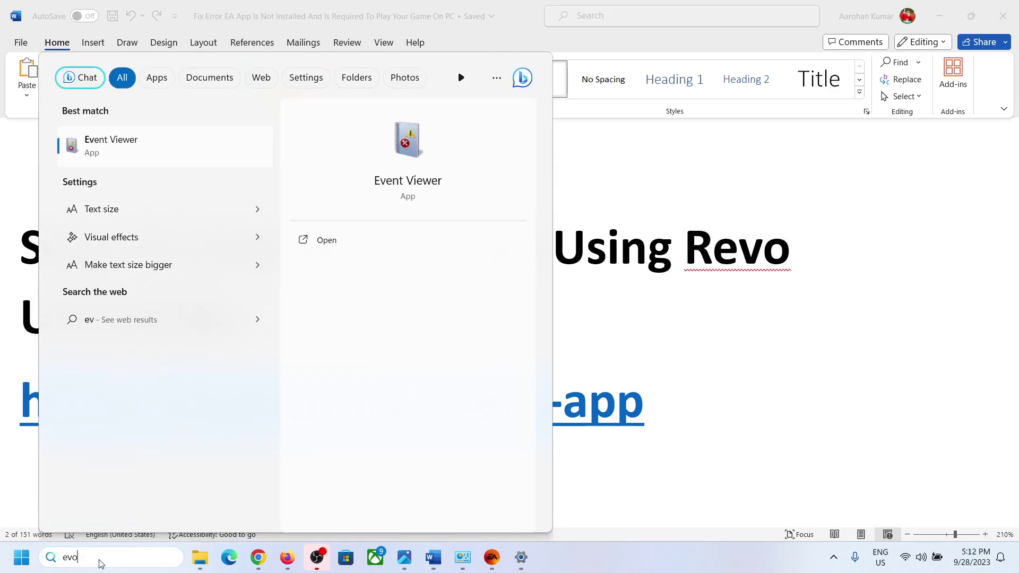
key(BackSpace)
key(BackSpace)
key(BackSpace)
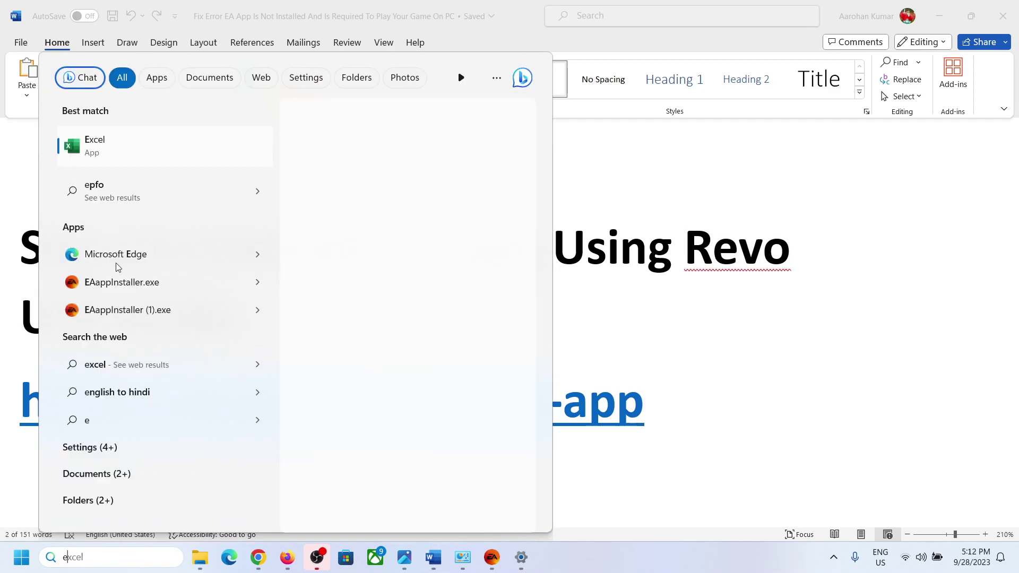
text(revo)
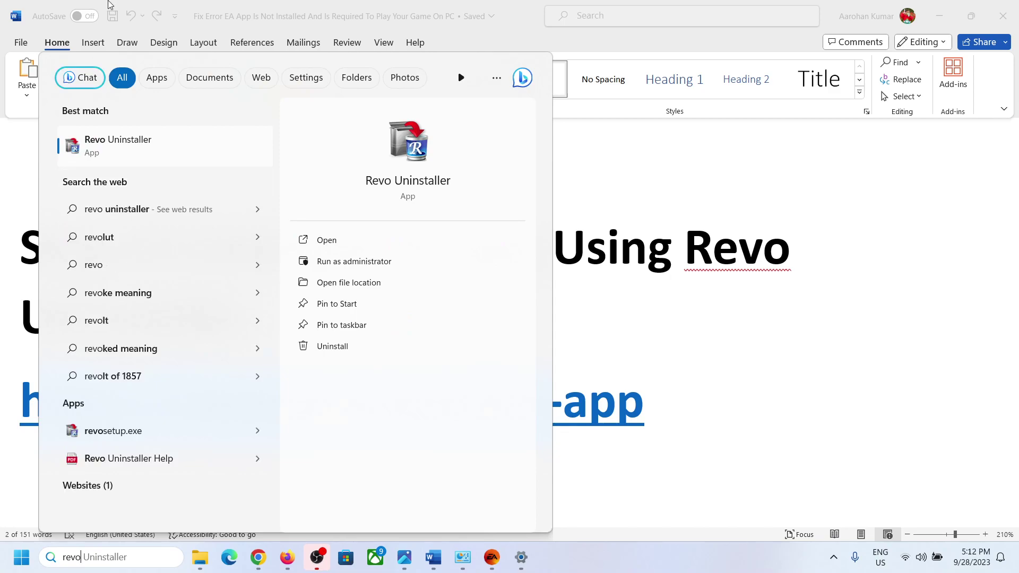
click(121, 146)
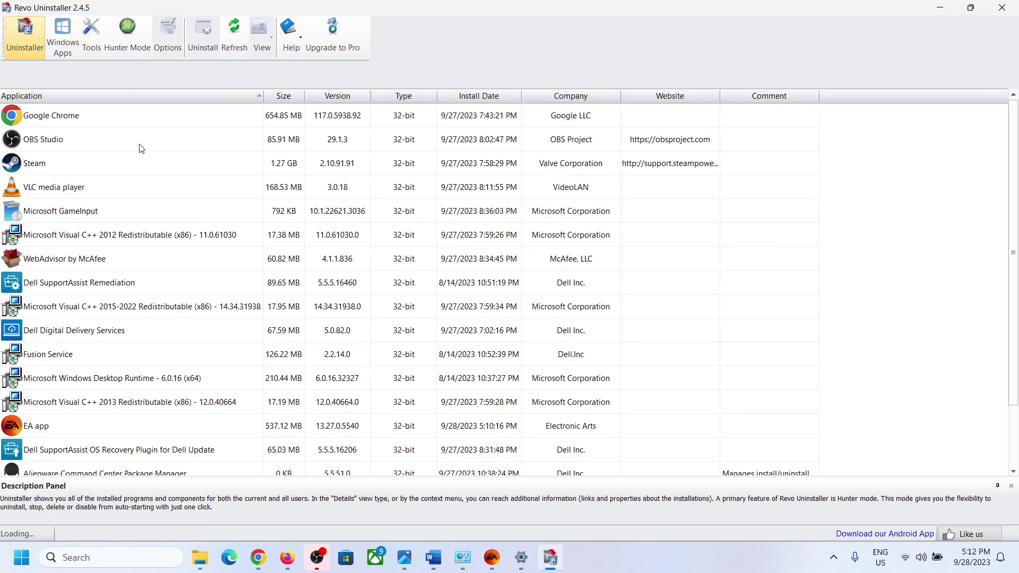
Choose Uninstall on the EA app from Revo Uninstaller's program list.
scroll(163, 400, down, 3)
scroll(178, 364, up, 3)
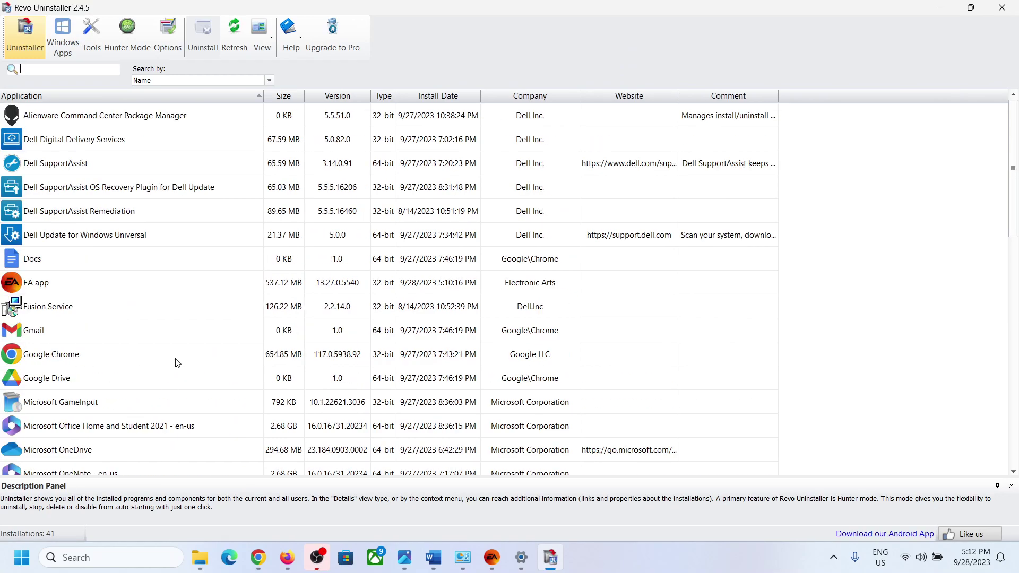
click(73, 279)
right_click(72, 279)
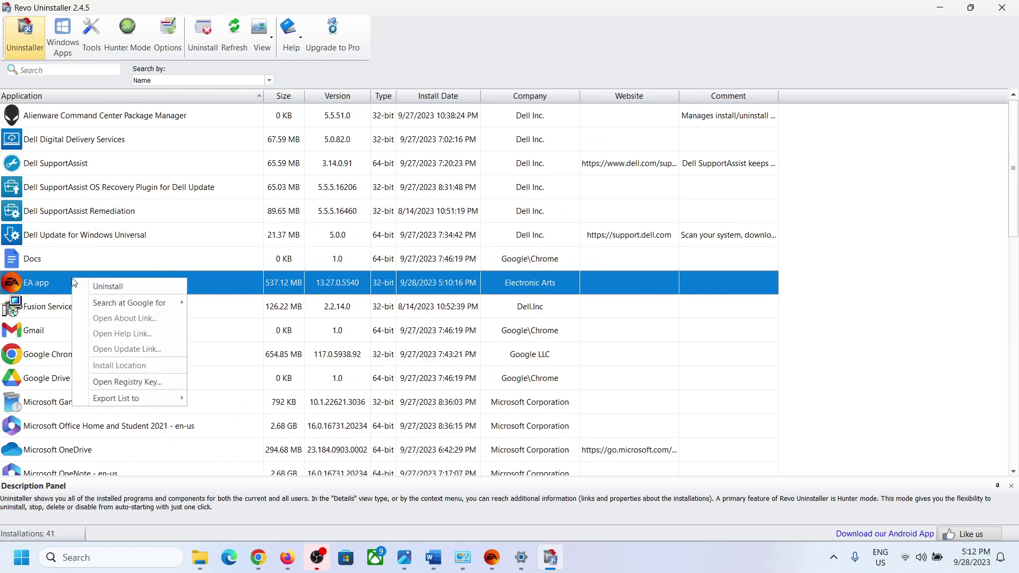
click(117, 287)
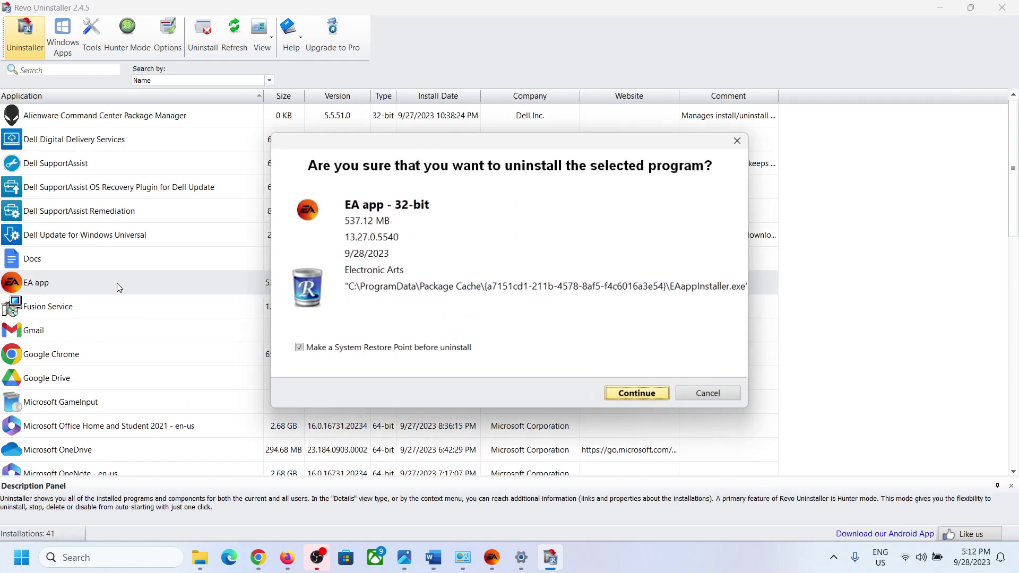
Continue the EA app uninstall, exit the running EA app, retry, and close the success message.
click(623, 392)
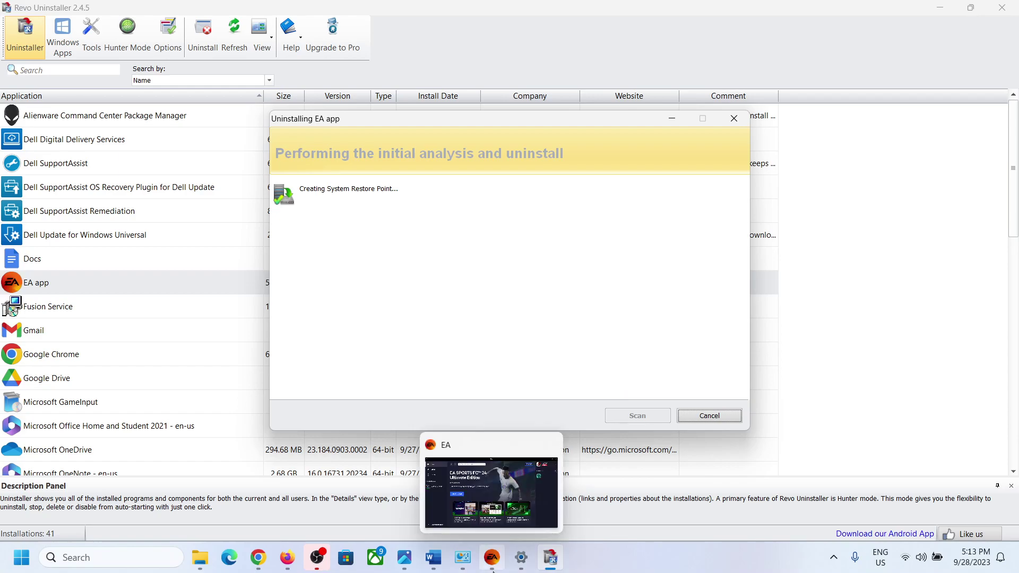
click(492, 560)
click(491, 560)
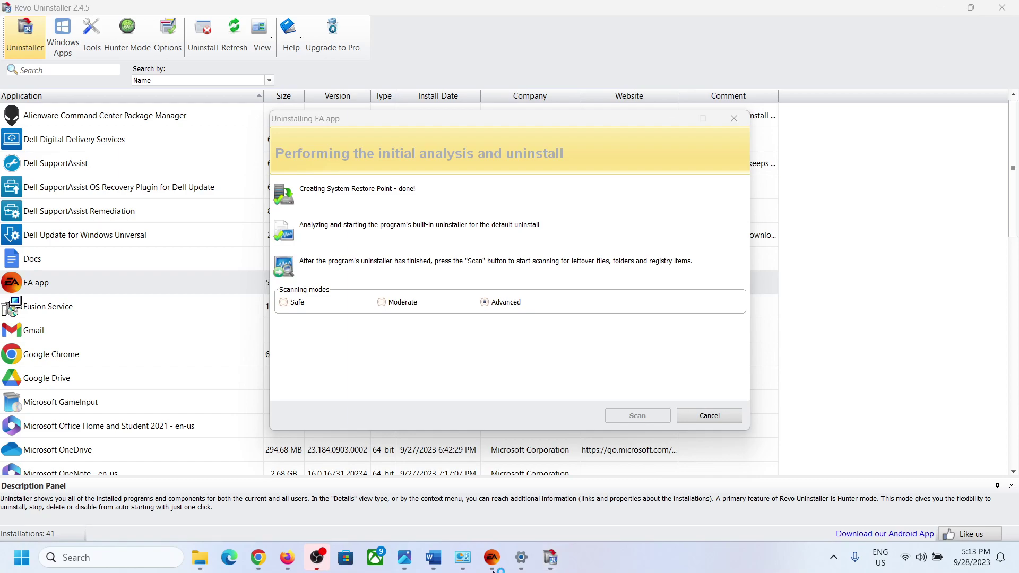
click(491, 557)
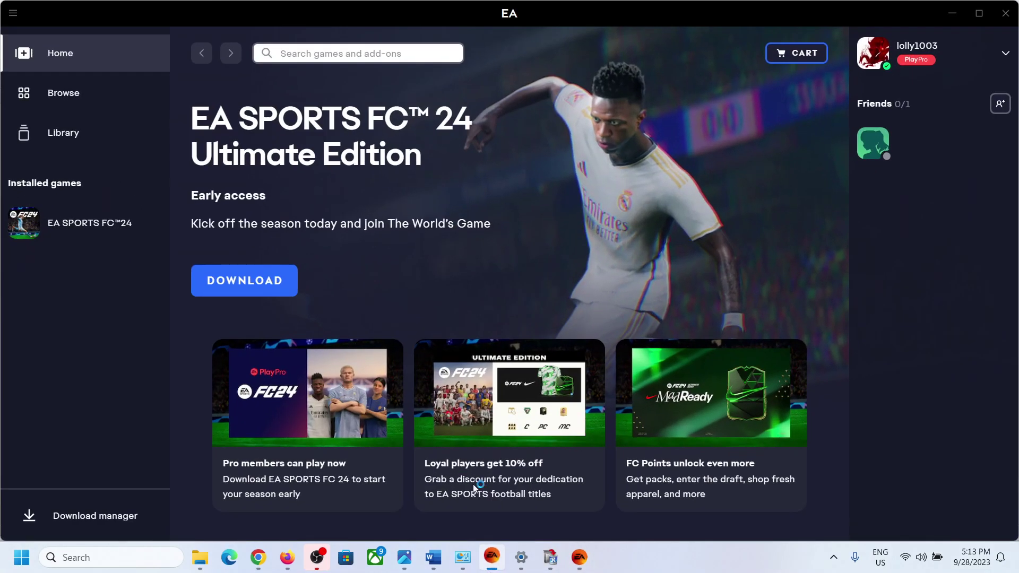
click(16, 18)
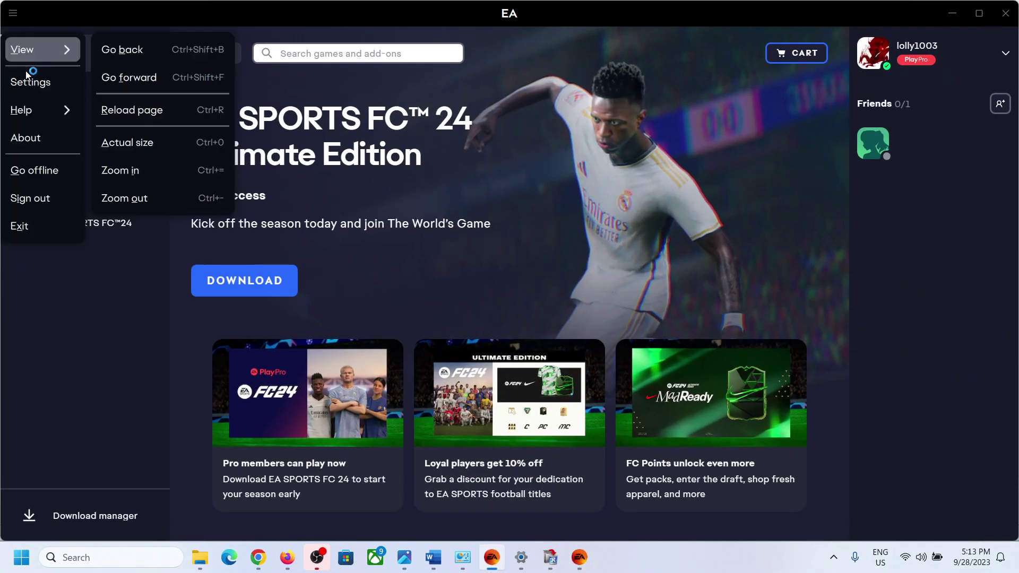
click(38, 226)
click(492, 392)
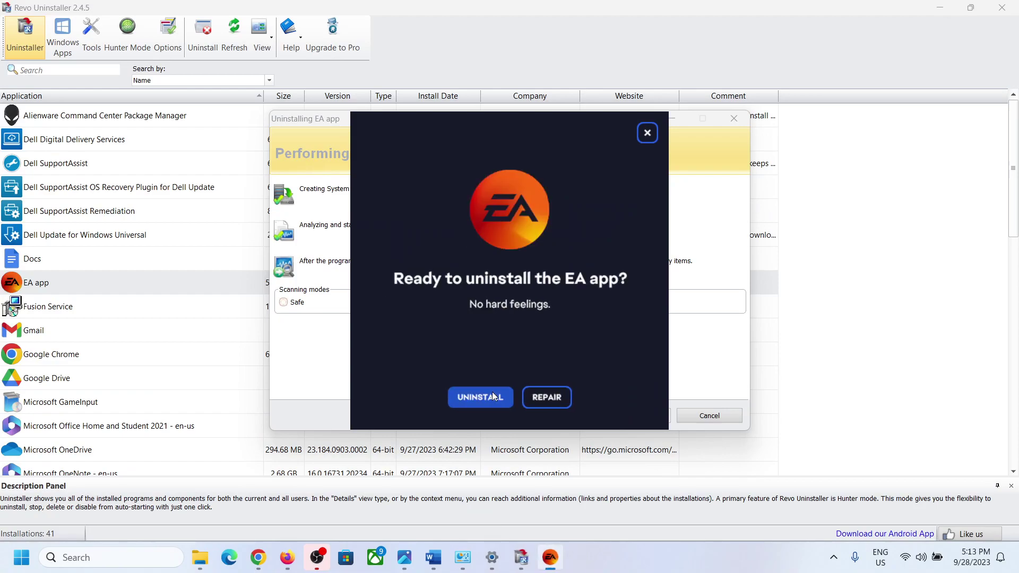
click(480, 397)
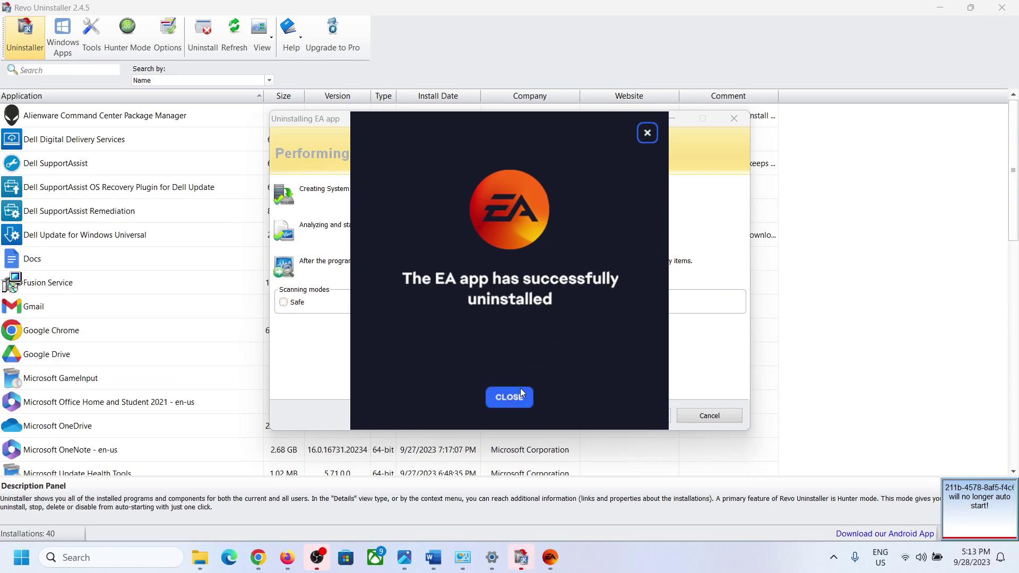
click(511, 402)
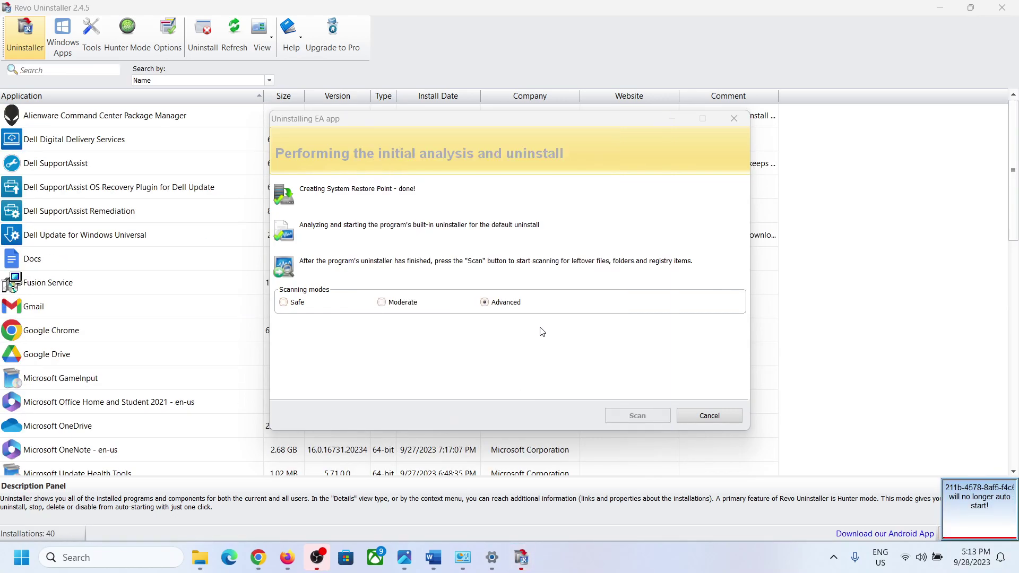
Run an Advanced scan and delete all leftover EA app registry entries and four Prefetch files.
click(500, 303)
click(627, 418)
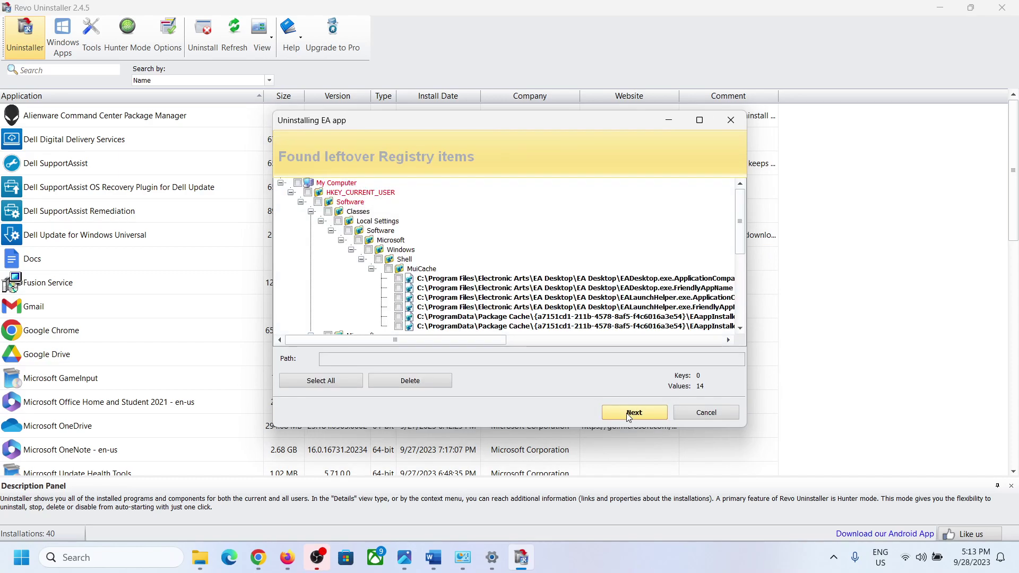
click(320, 381)
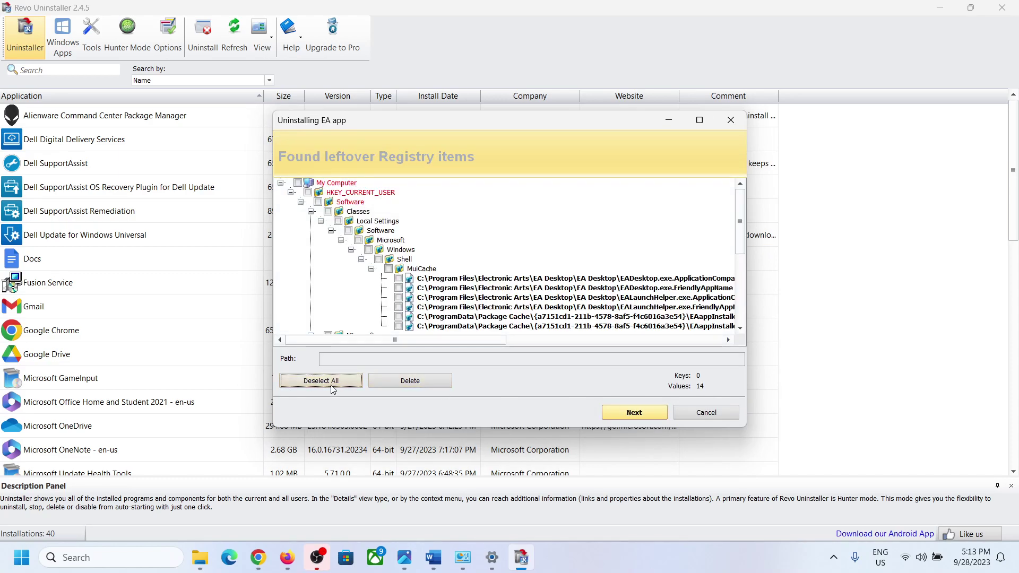
click(395, 380)
click(531, 303)
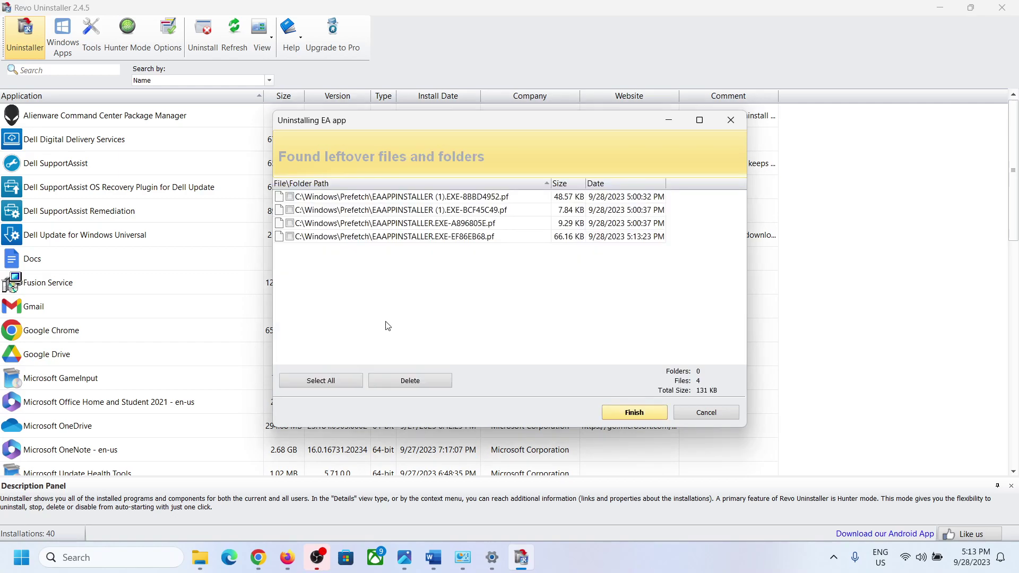
click(330, 377)
click(383, 380)
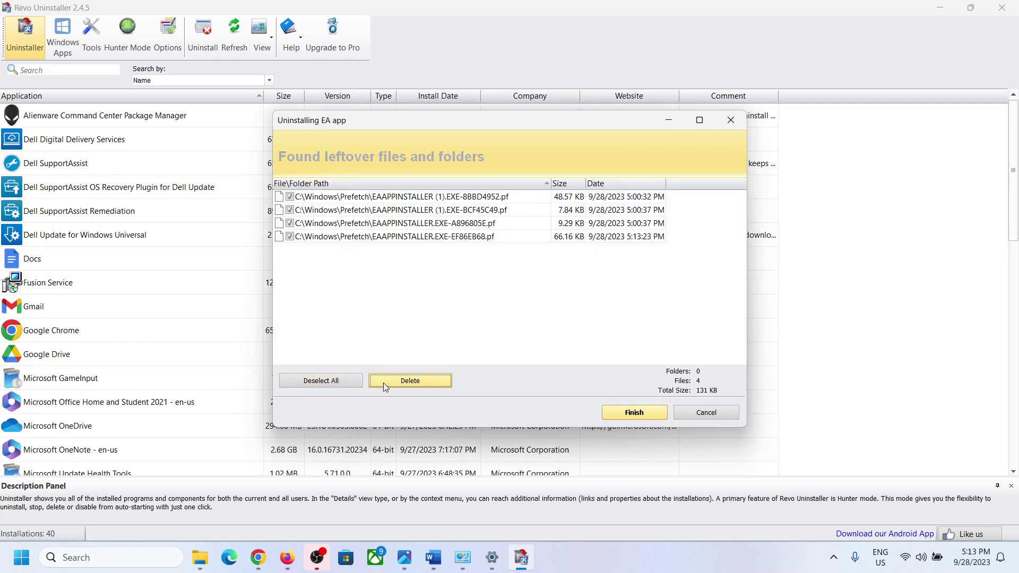
click(535, 306)
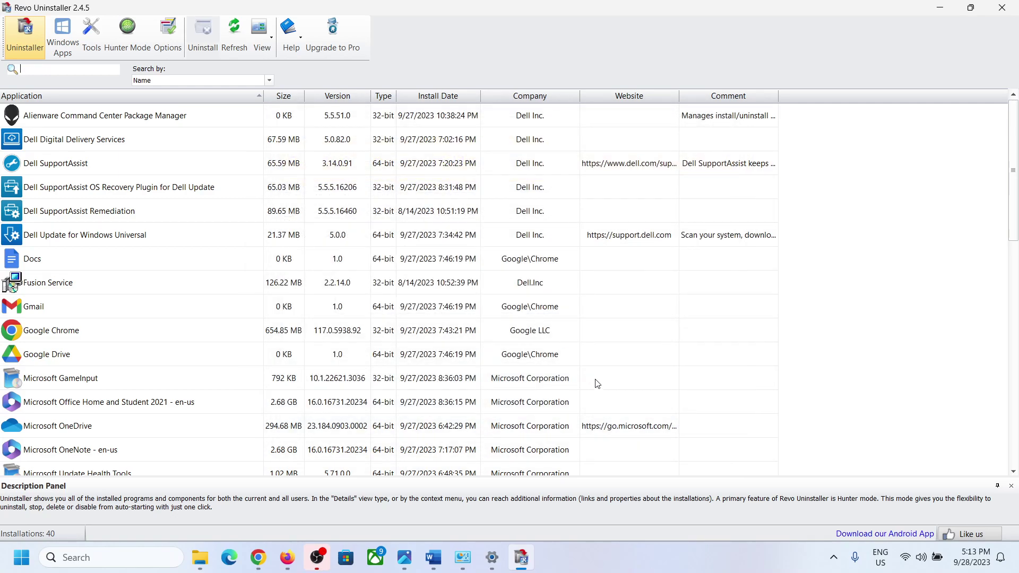
Bring up the Start menu's power options, then return to the Word guide.
click(7, 570)
click(386, 511)
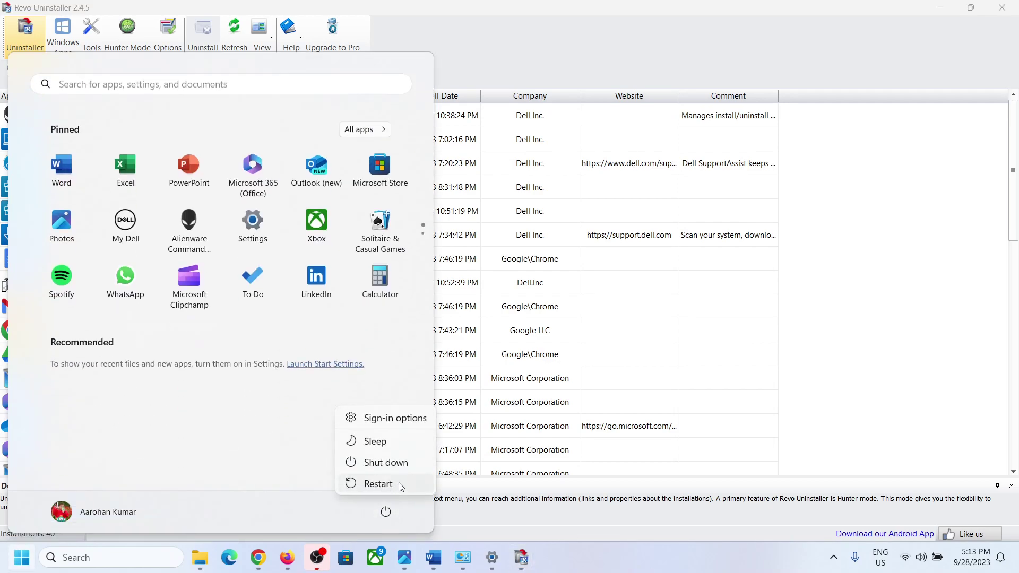
click(427, 565)
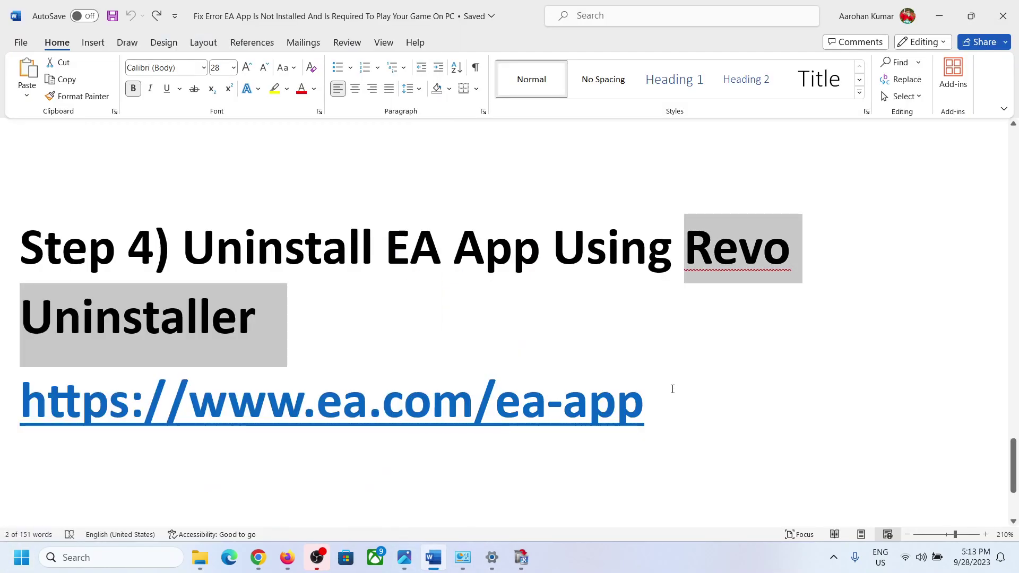
Download EAappInstaller (2).exe from ea.com/ea-app in Chrome and start the EA app setup with LET'S GO.
triple_click(673, 389)
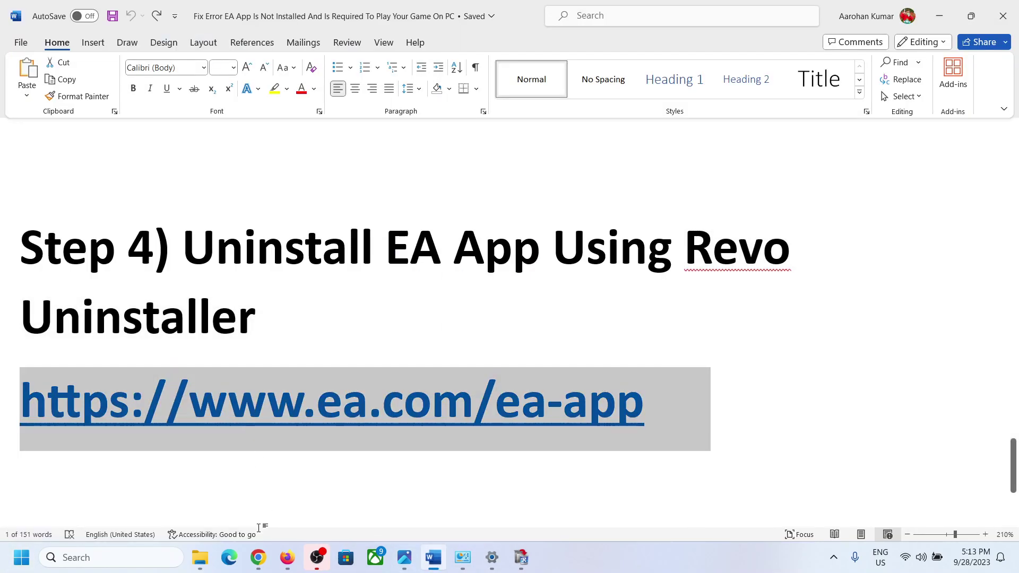
right_click(264, 560)
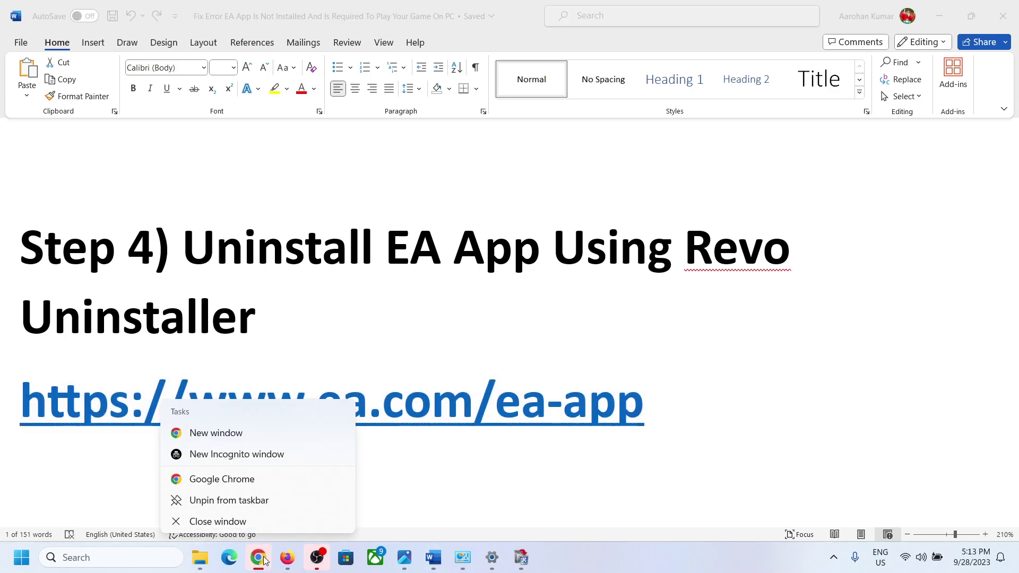
click(258, 557)
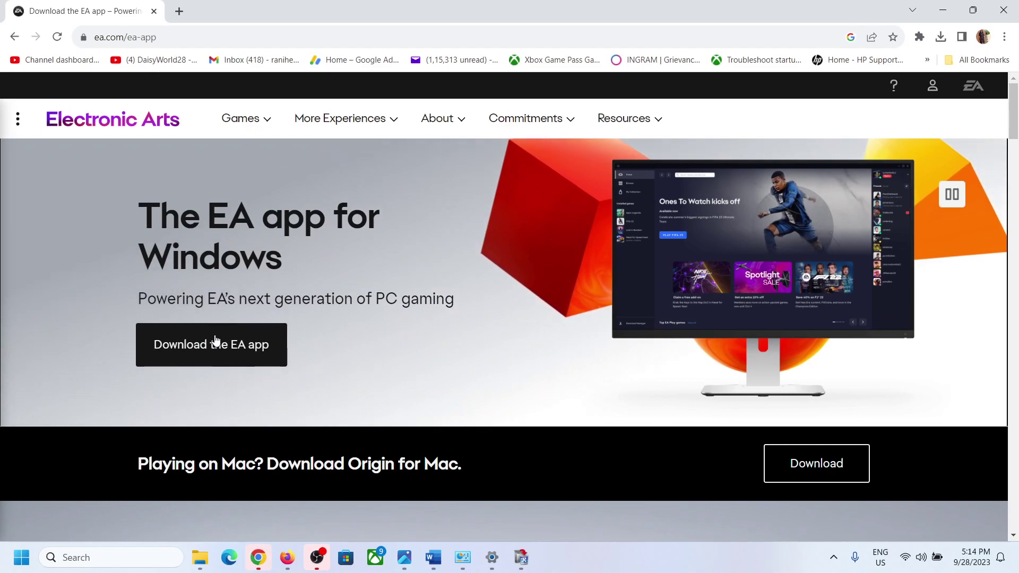
click(215, 342)
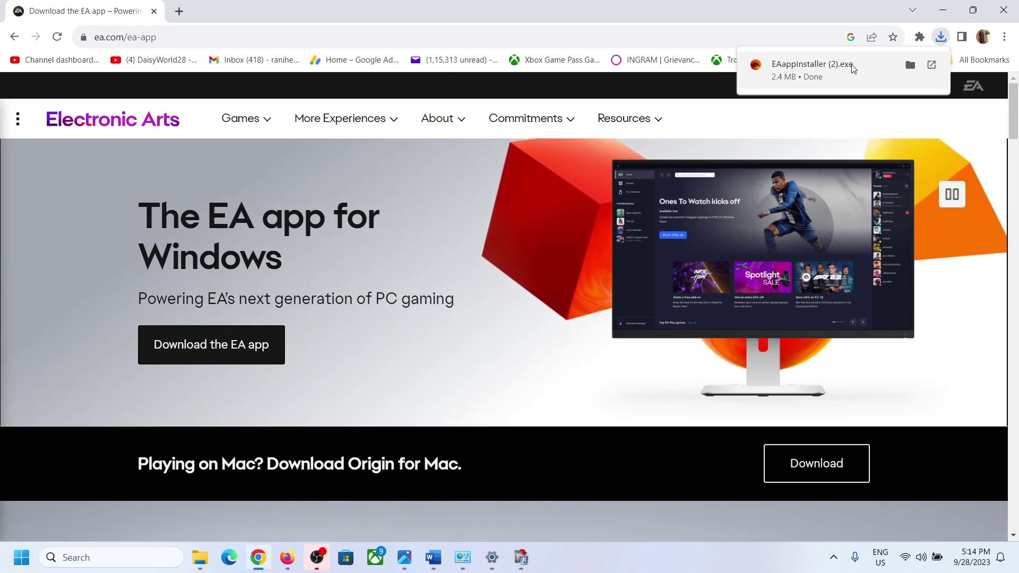
click(851, 65)
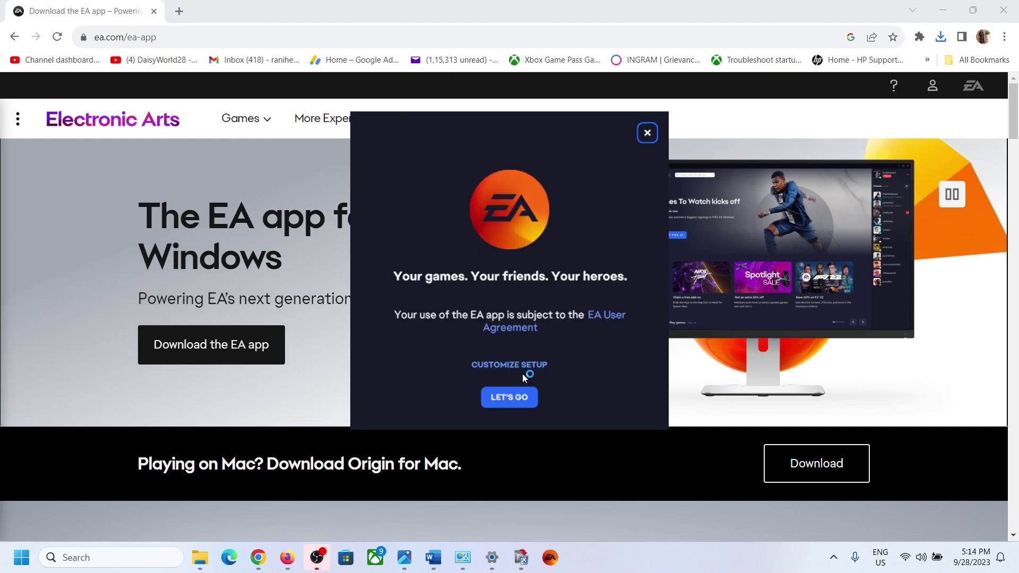
click(511, 395)
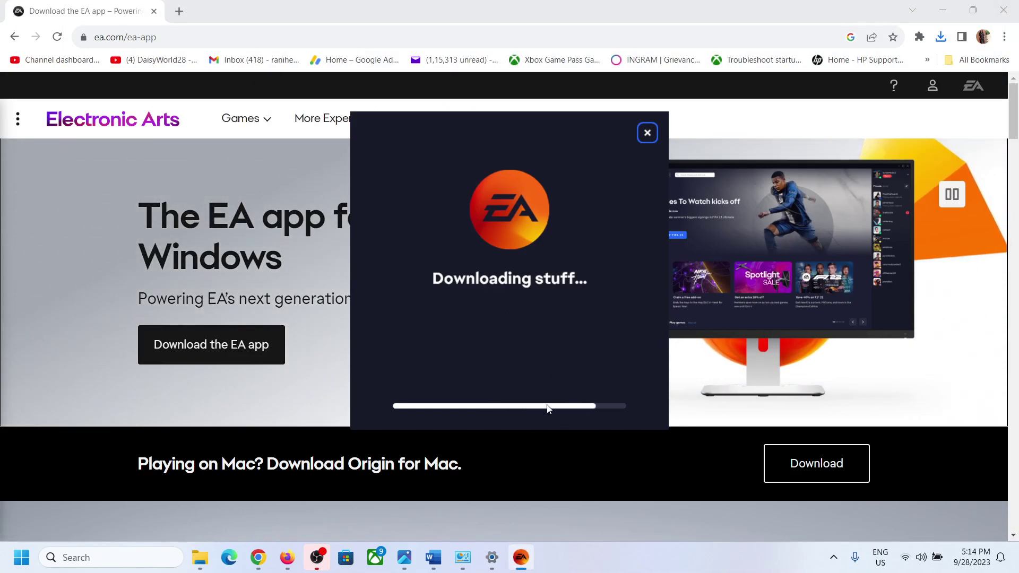
click(433, 557)
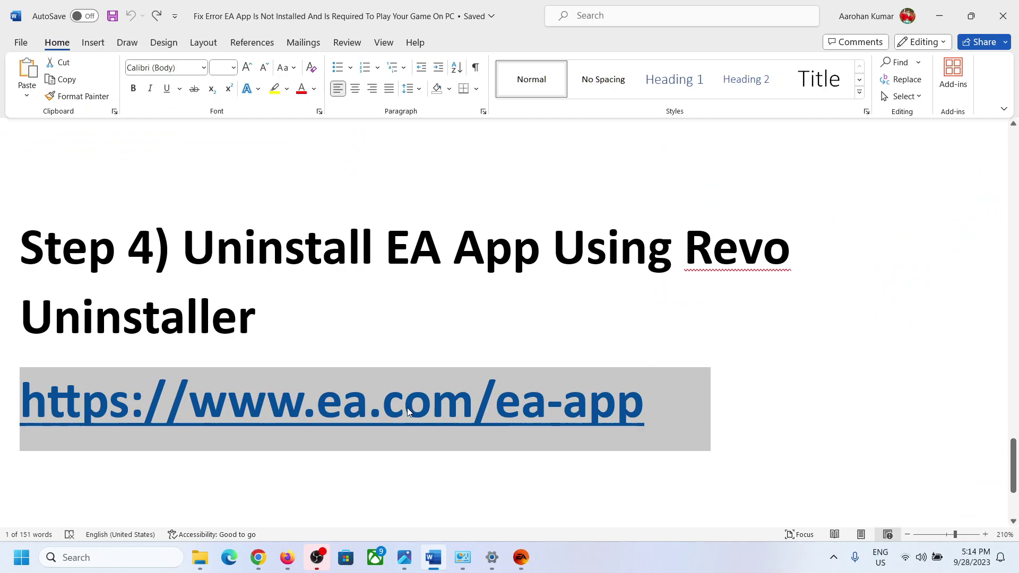
Scroll the Word guide to Step 5 and select its heading 'Create a new Windows admin account'.
scroll(406, 408, down, 3)
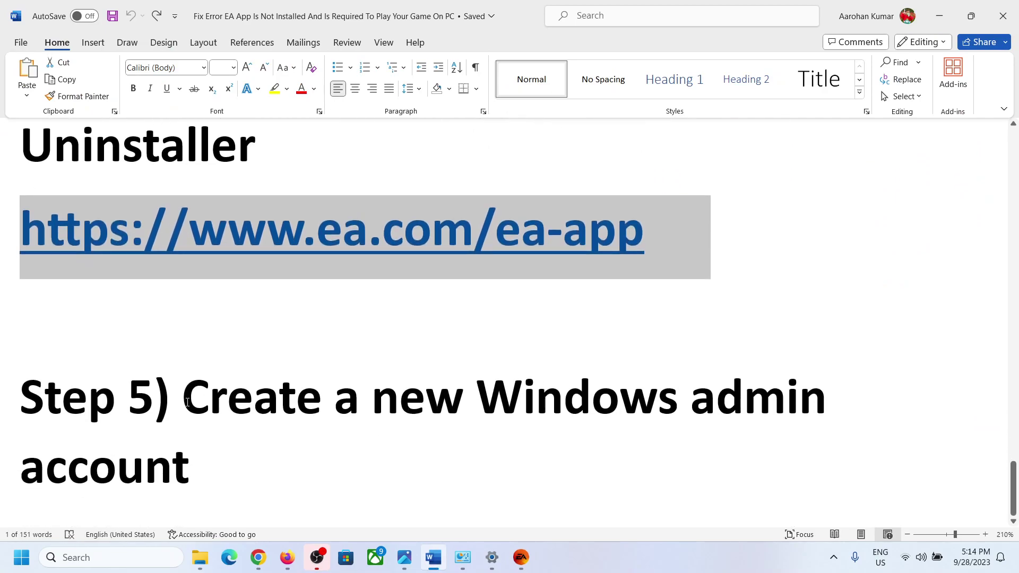
drag(184, 402, 378, 459)
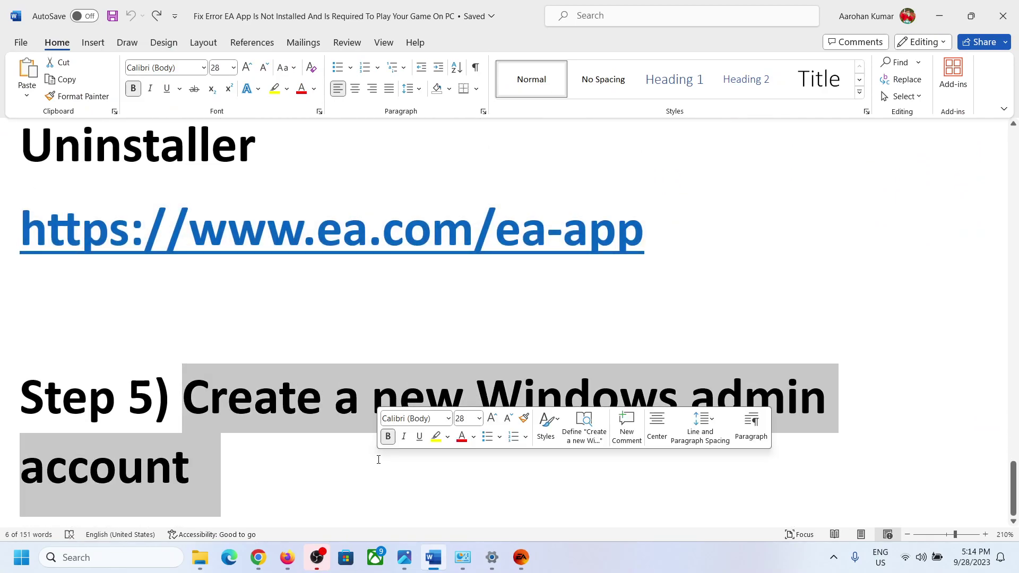
click(364, 470)
drag(282, 460, 183, 398)
click(240, 456)
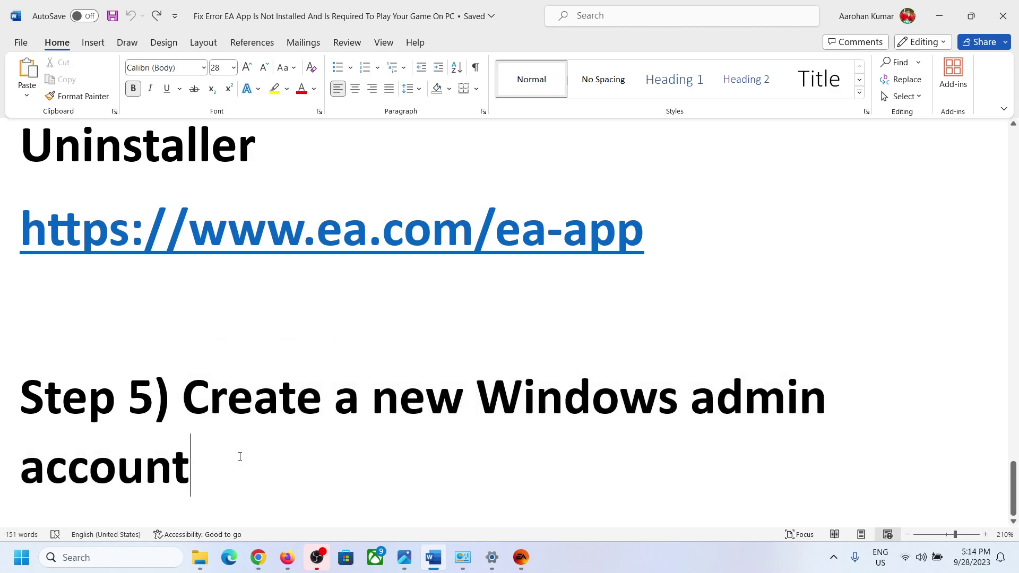
drag(231, 451, 183, 398)
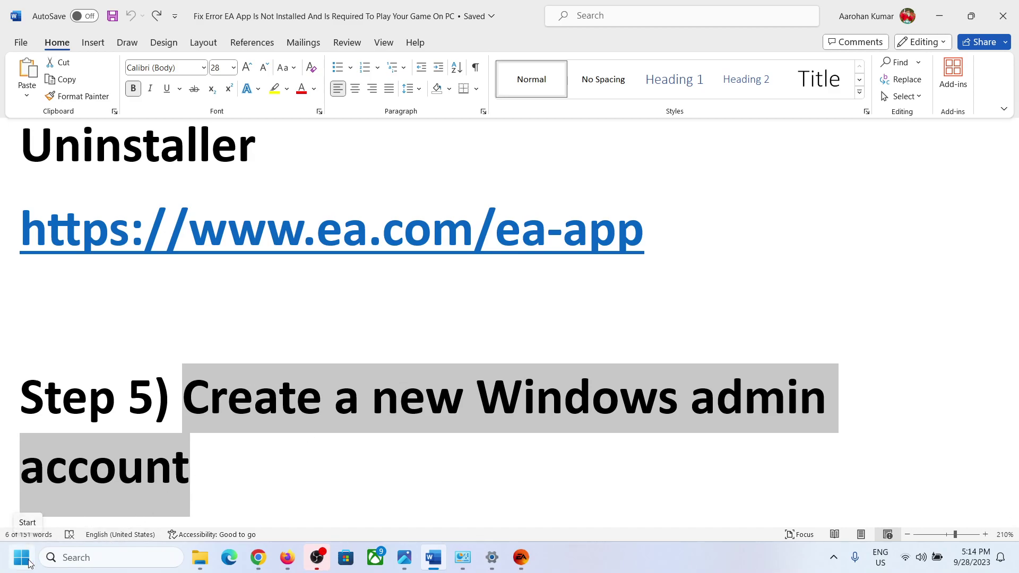
key(alt+Tab)
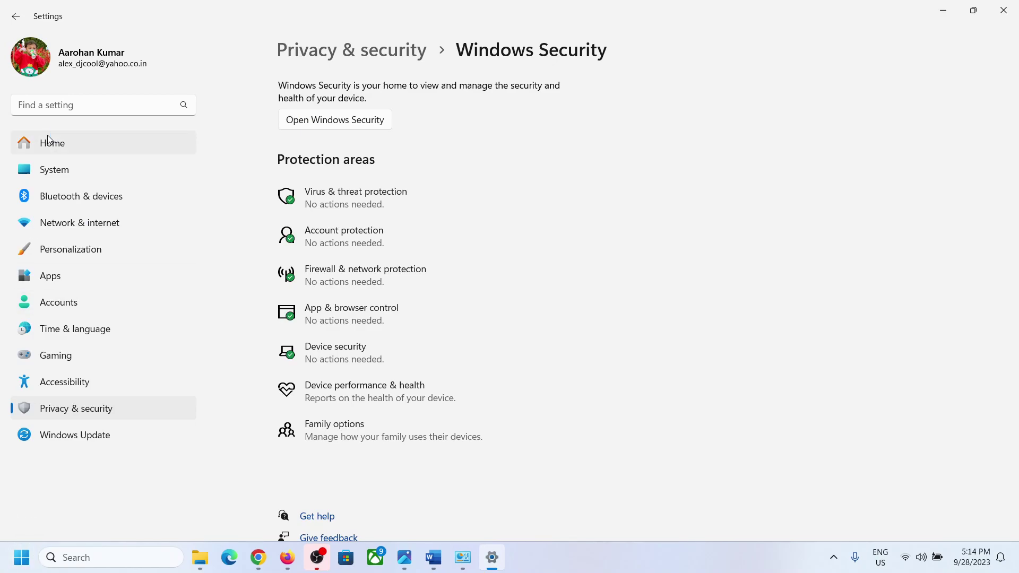
Navigate Settings from Home through Apps and Time & language to the Accounts page.
click(49, 139)
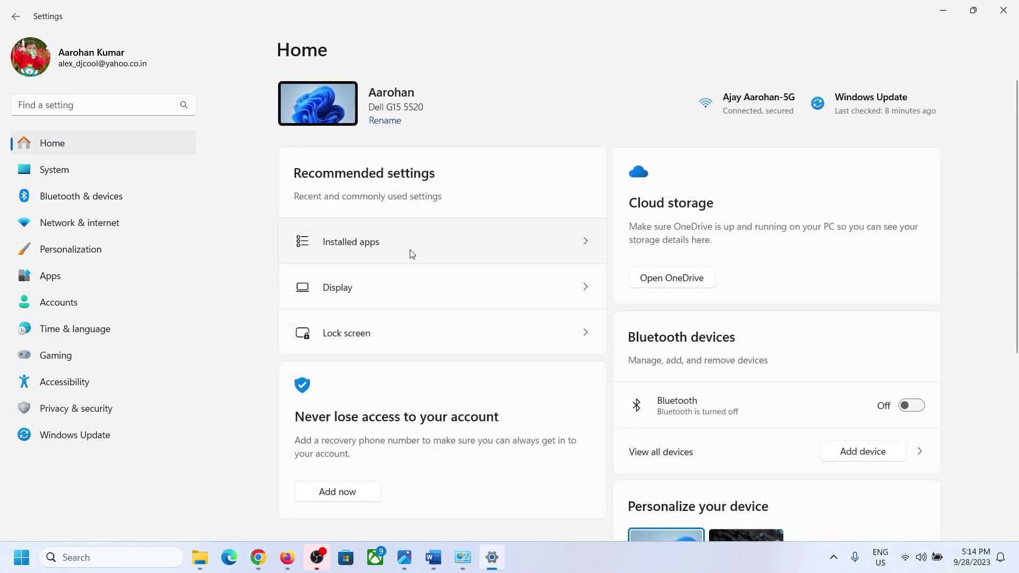
click(45, 284)
click(59, 321)
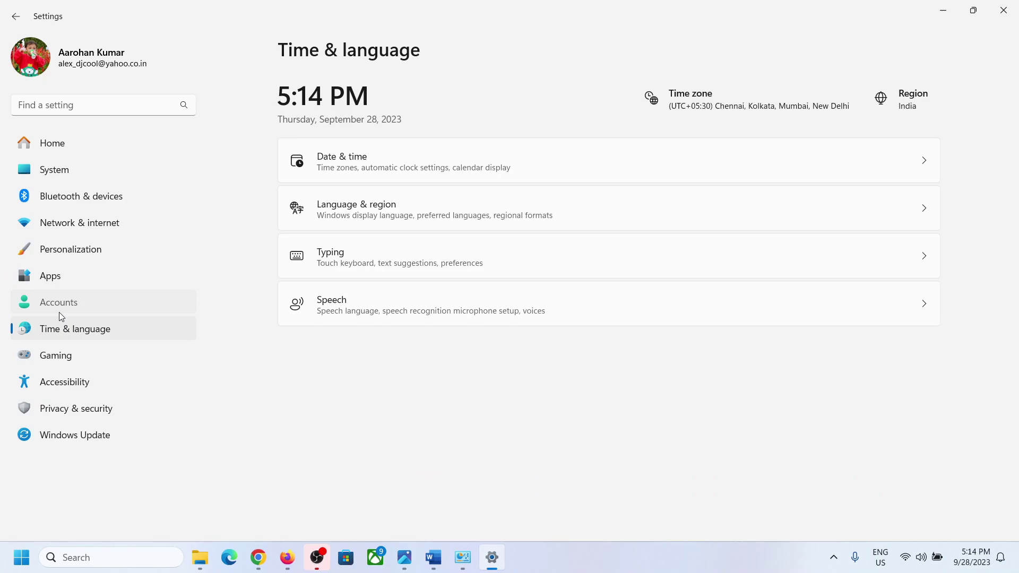
click(48, 307)
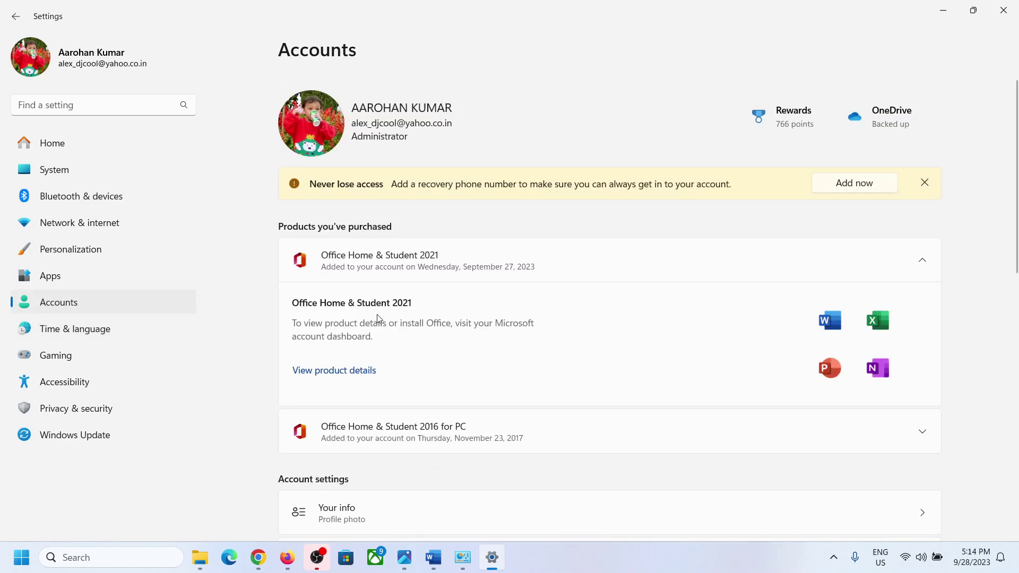
scroll(378, 320, down, 8)
scroll(378, 318, up, 1)
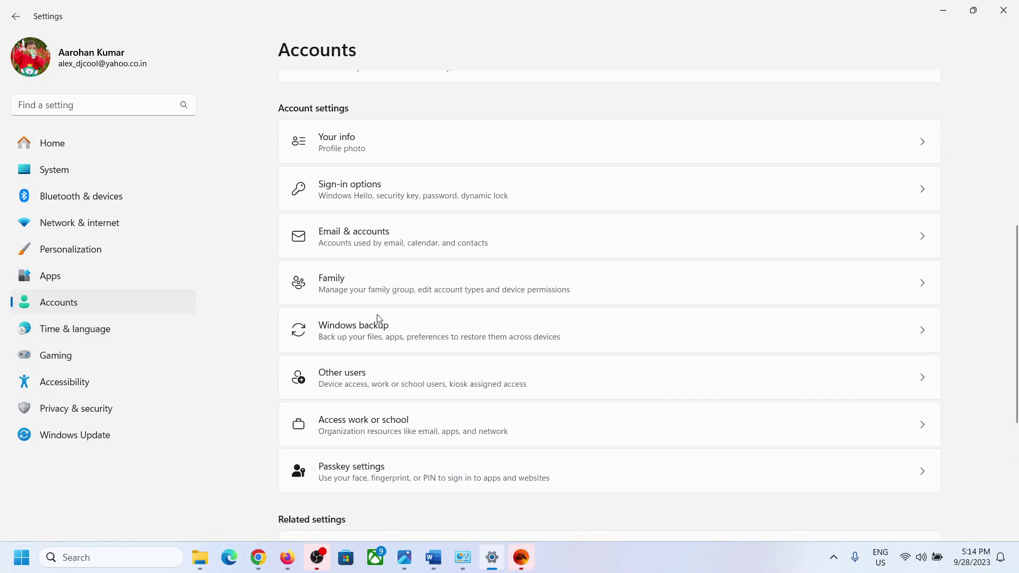
scroll(378, 319, down, 1)
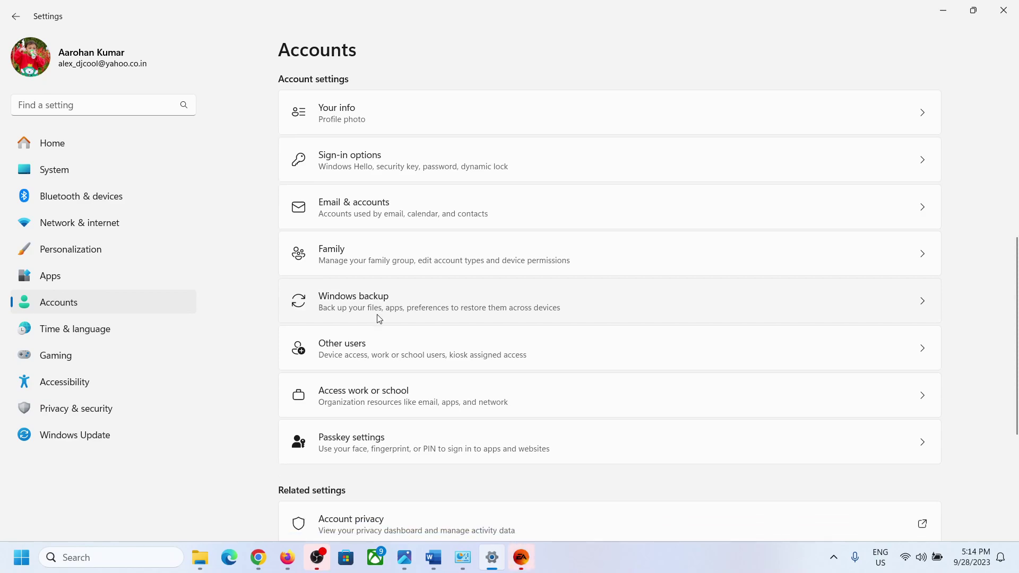
Look over the Other users and Family pages, returning to Accounts after each.
click(363, 361)
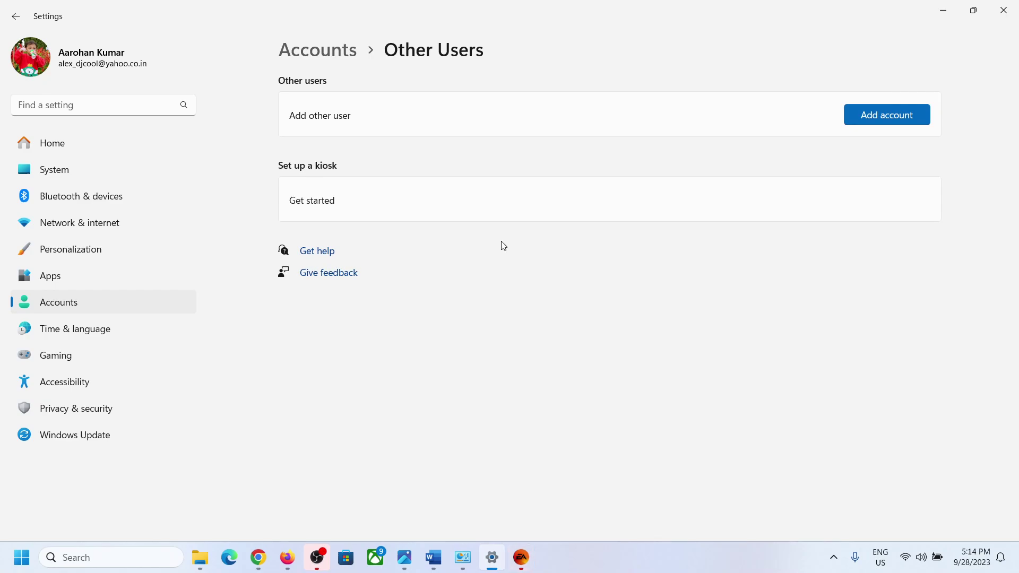
click(343, 55)
scroll(390, 358, down, 5)
scroll(391, 359, down, 3)
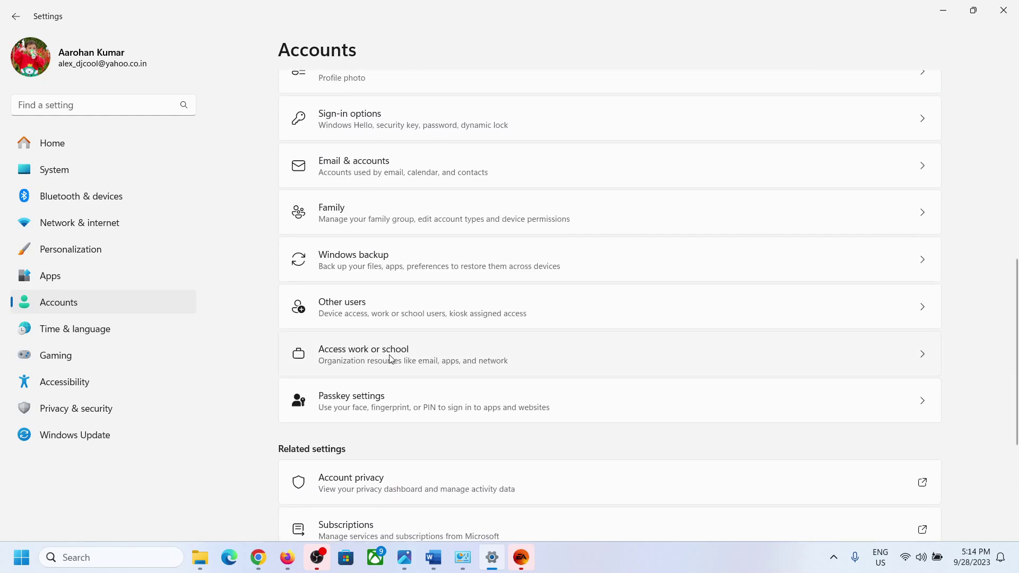
scroll(390, 357, up, 1)
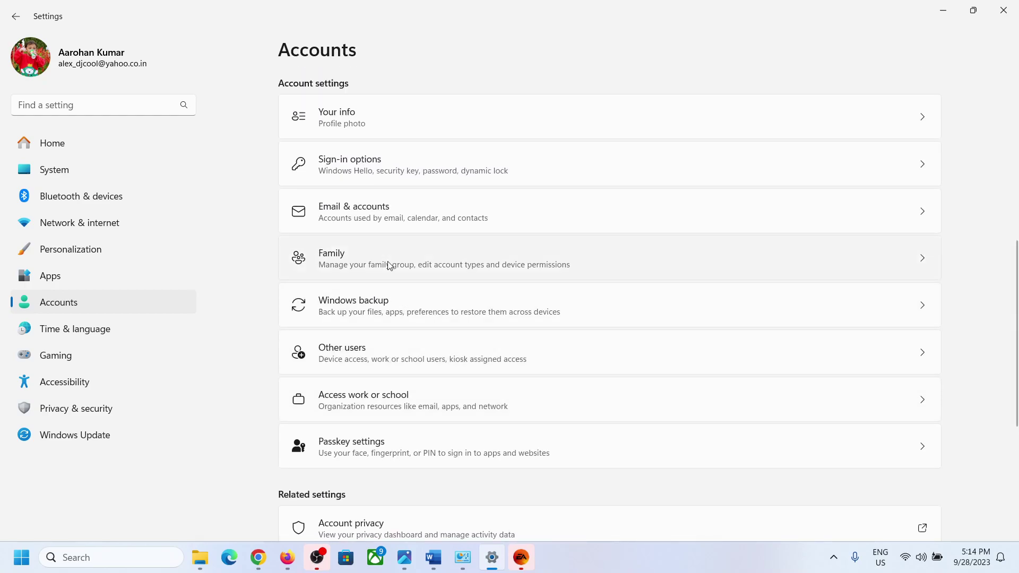
click(390, 265)
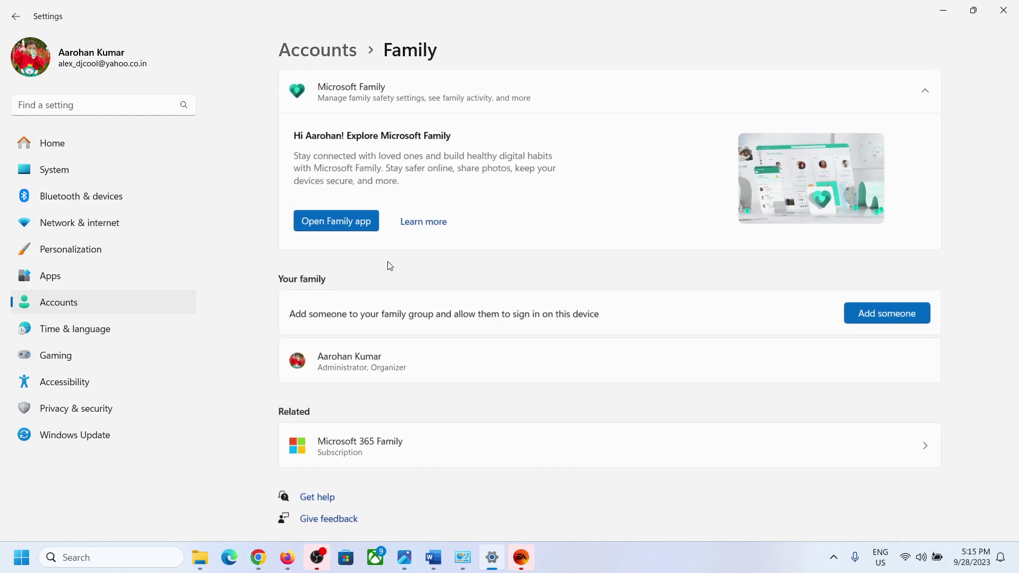
scroll(390, 265, down, 1)
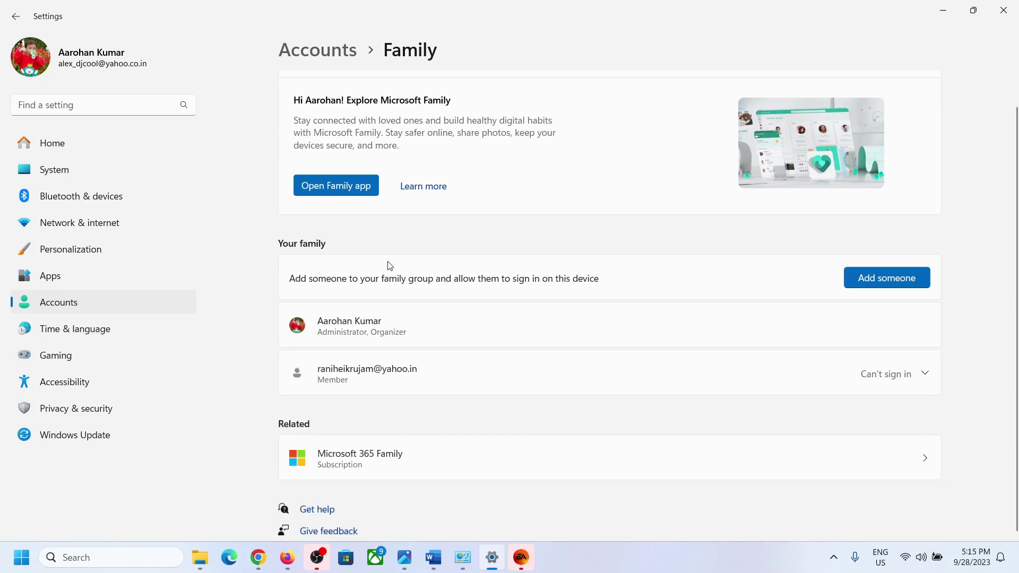
scroll(390, 265, down, 1)
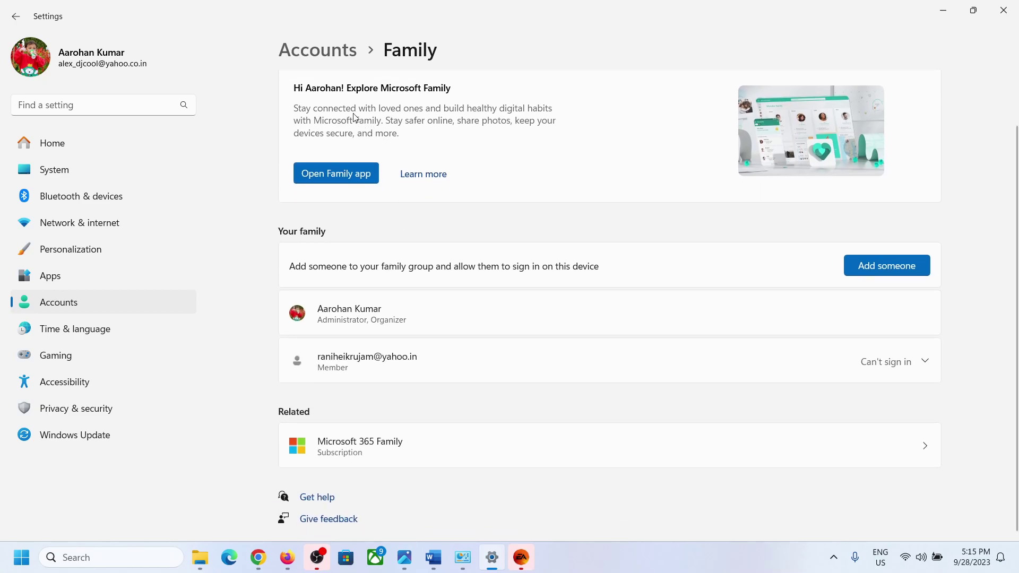
click(329, 50)
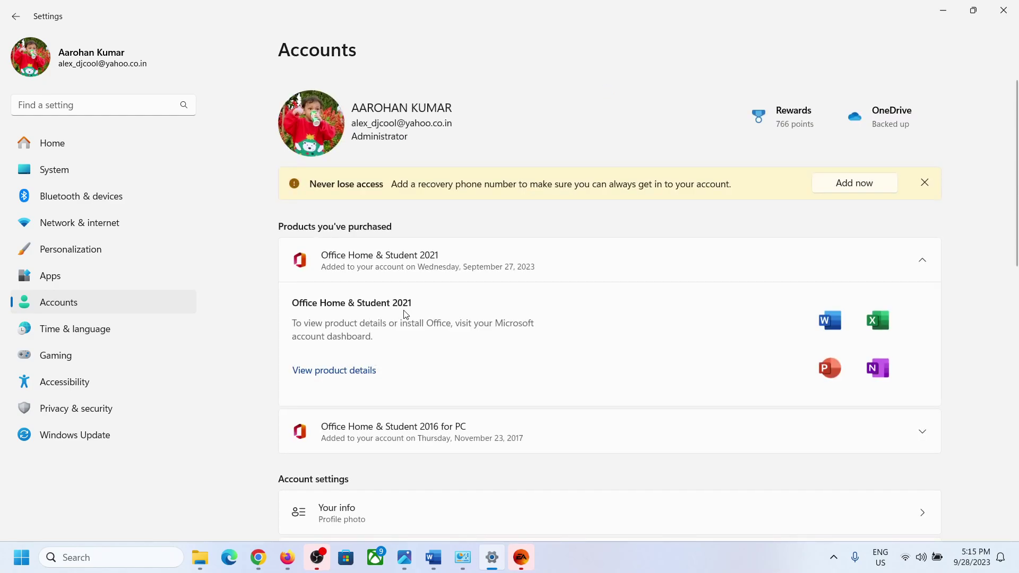
scroll(403, 313, down, 3)
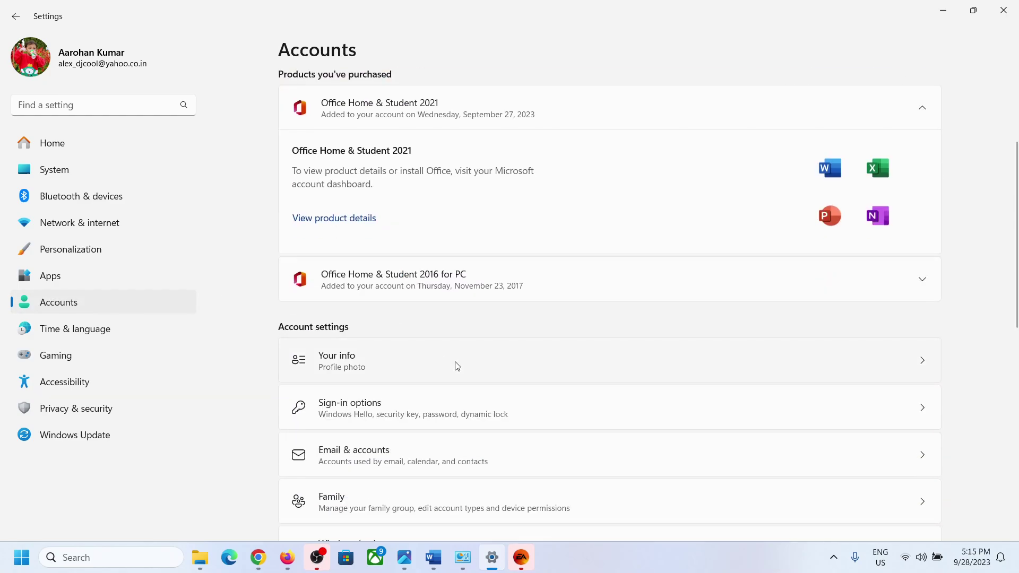
scroll(458, 366, down, 5)
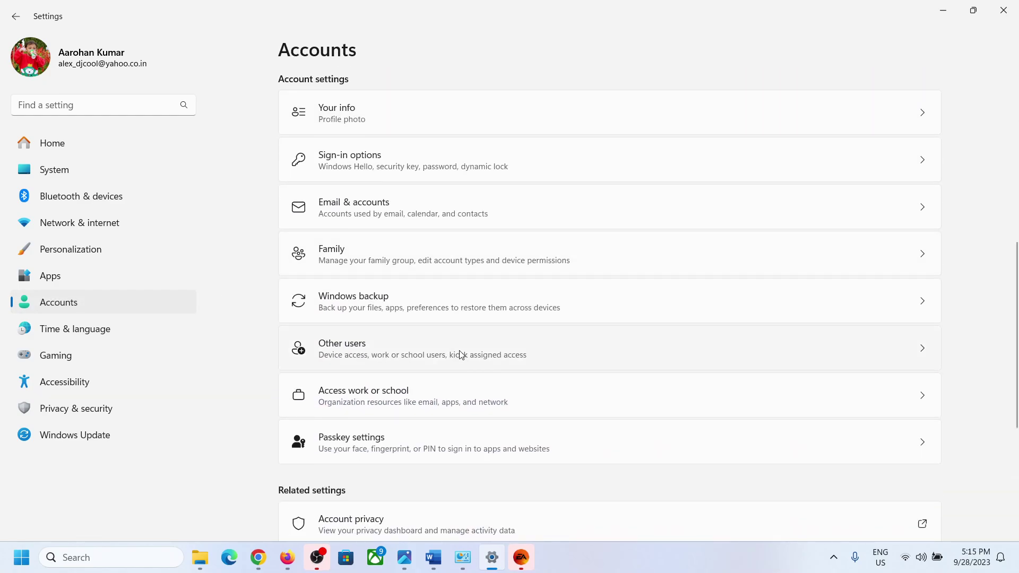
Open Family's Add someone dialog, close it without adding anyone, and return to Accounts.
click(373, 269)
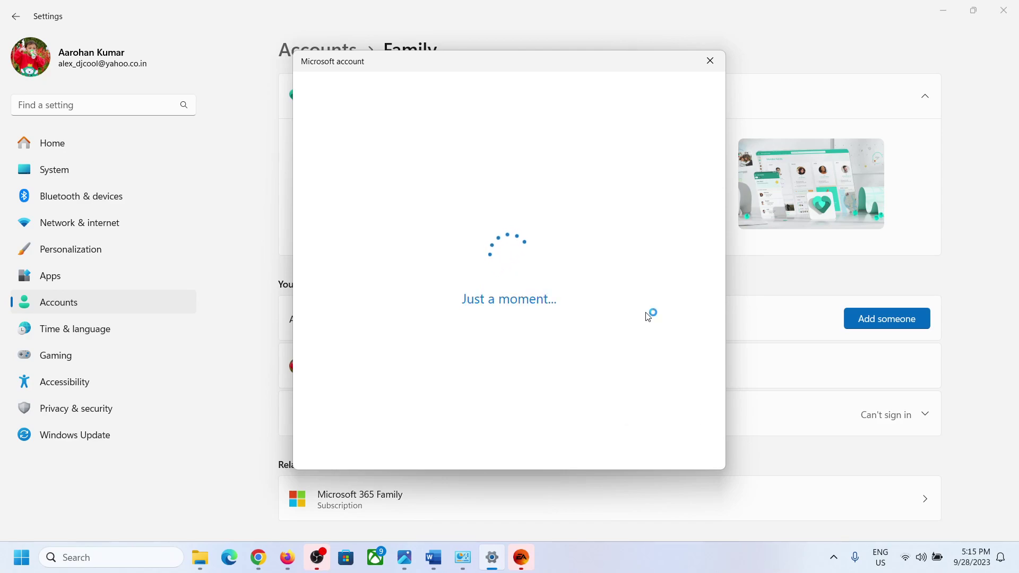
click(710, 61)
click(337, 49)
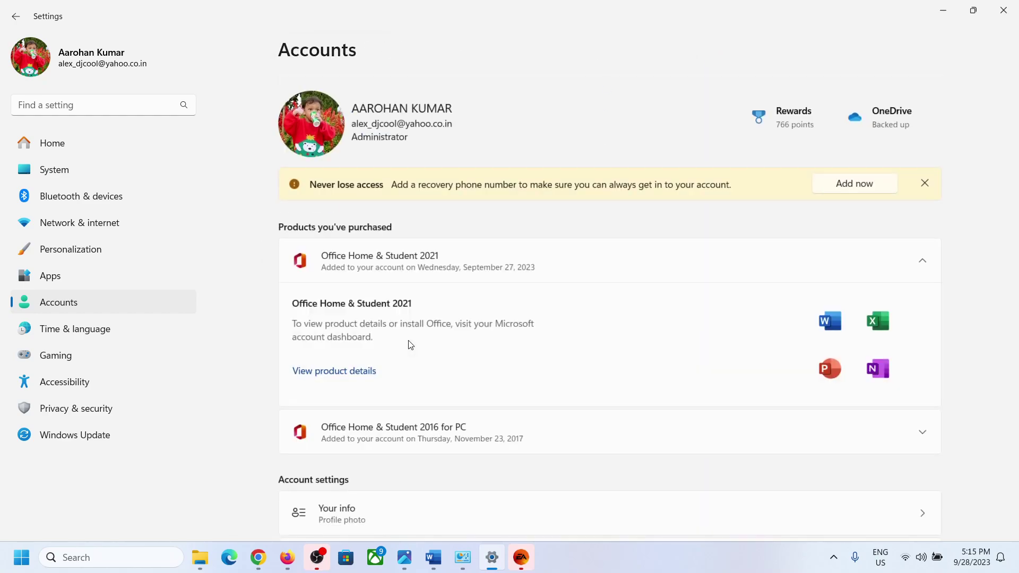
scroll(409, 345, down, 8)
scroll(409, 344, down, 1)
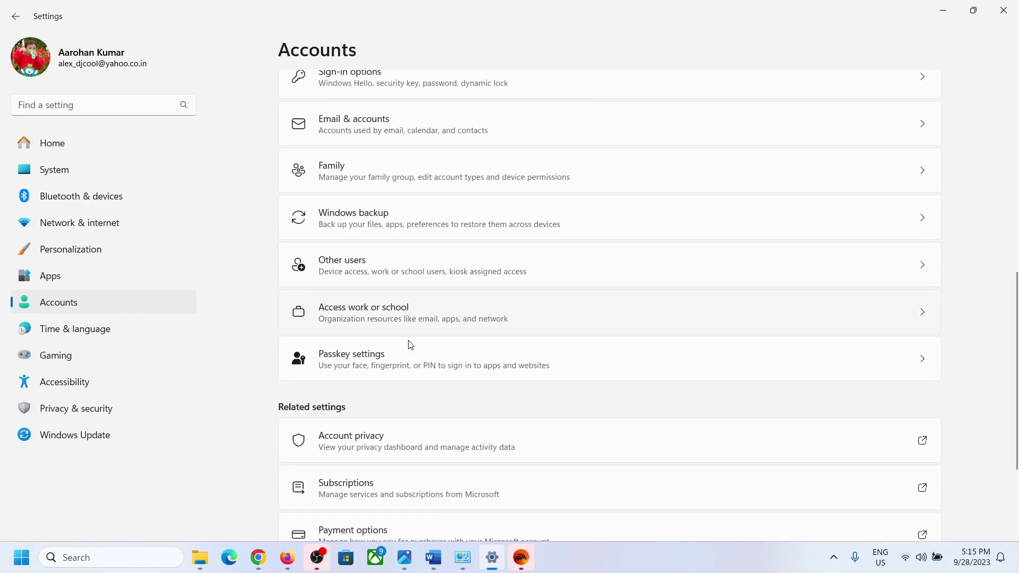
Under Other users, add an account without sign-in information or a Microsoft account.
click(377, 269)
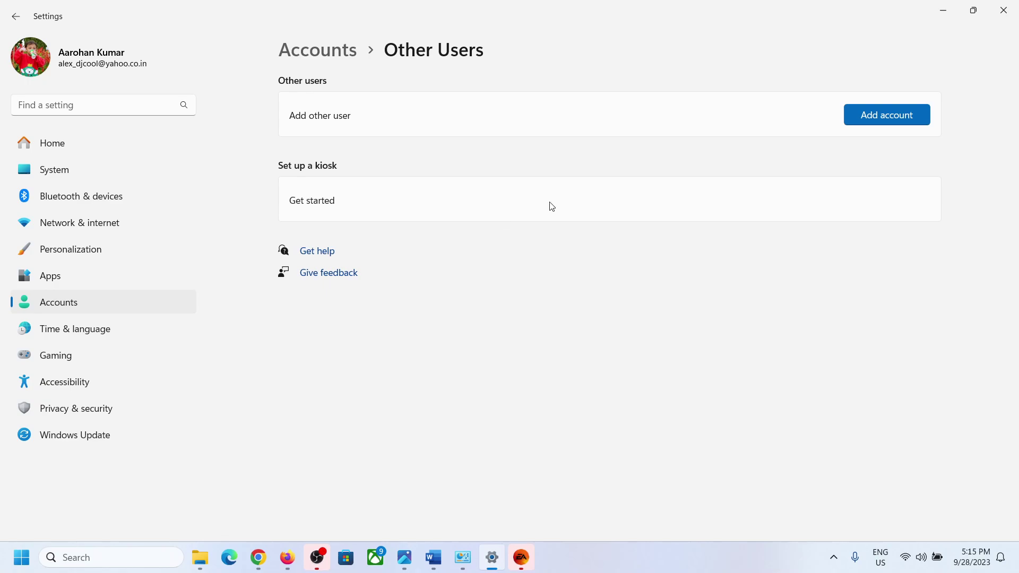
click(875, 115)
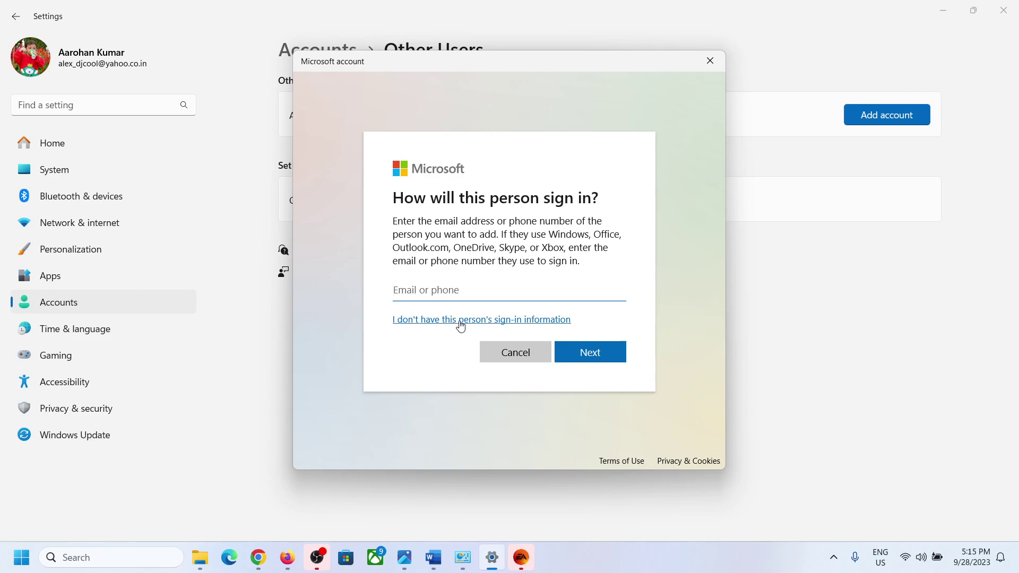
click(460, 325)
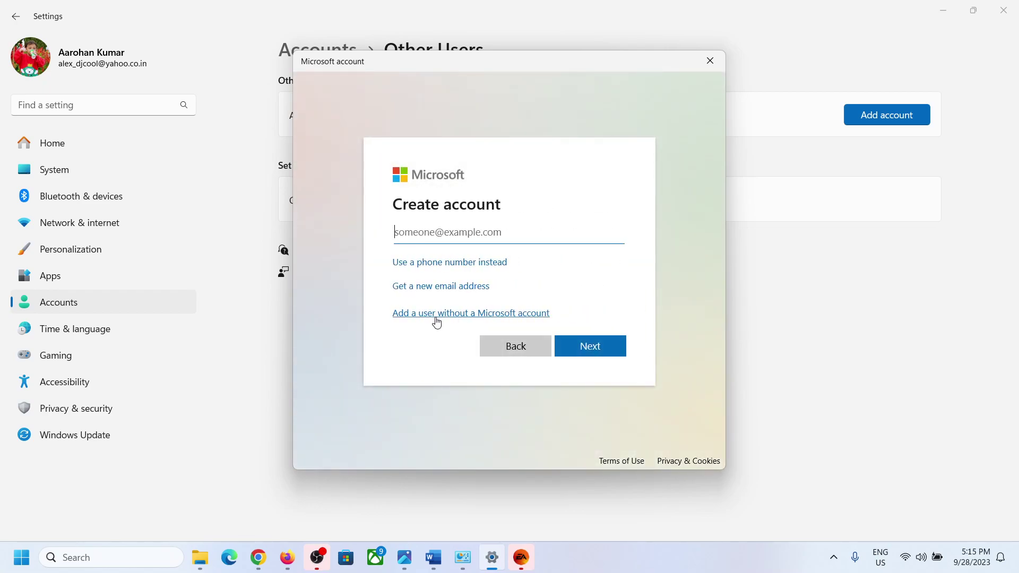
click(456, 319)
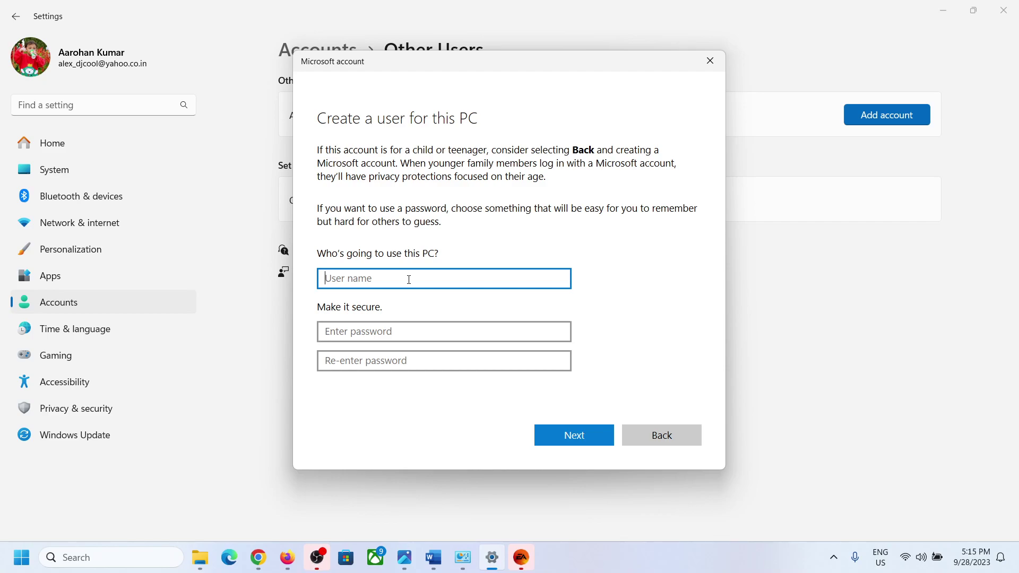
Enter the user name 'test' and type the account password twice.
text(test)
key(Tab)
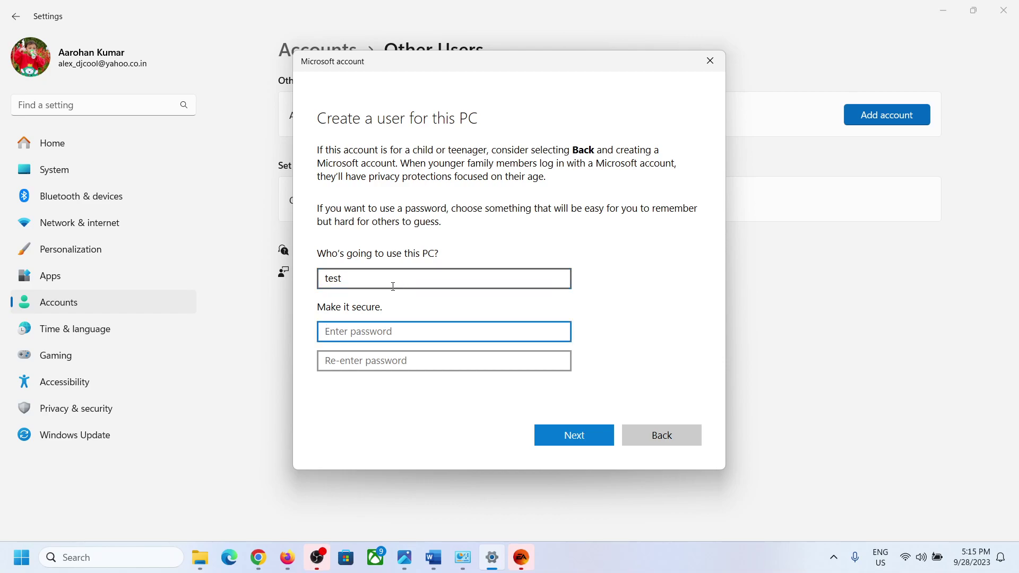
text(test)
key(Tab)
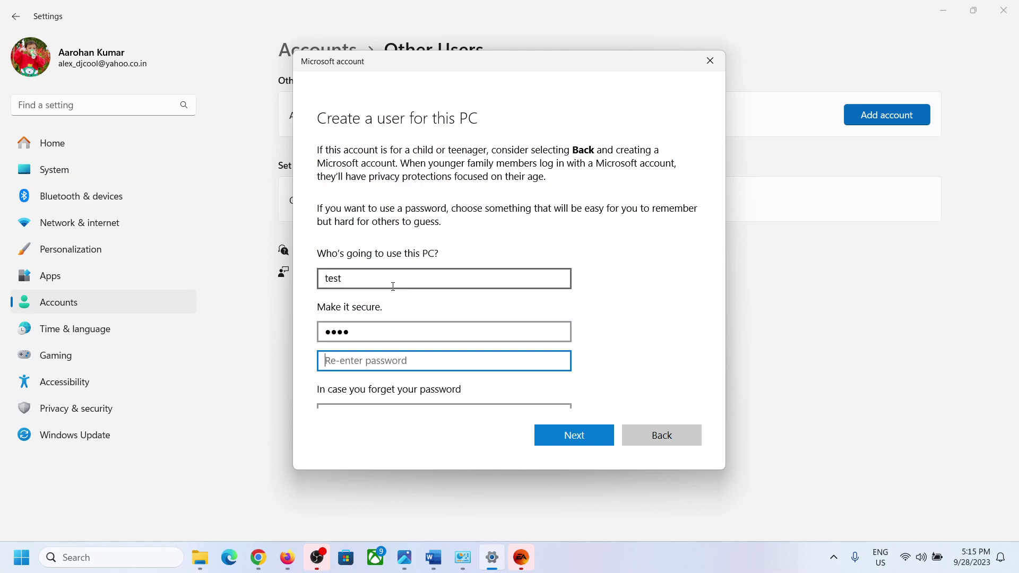
text(test)
Pick and answer the first pet's name and birth city security questions.
scroll(393, 286, down, 3)
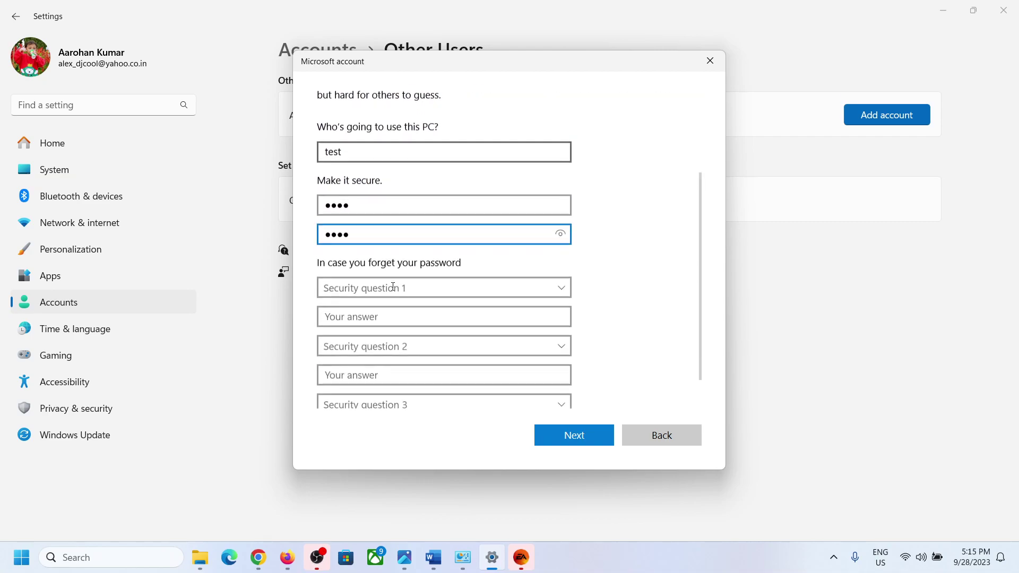
click(389, 288)
click(388, 302)
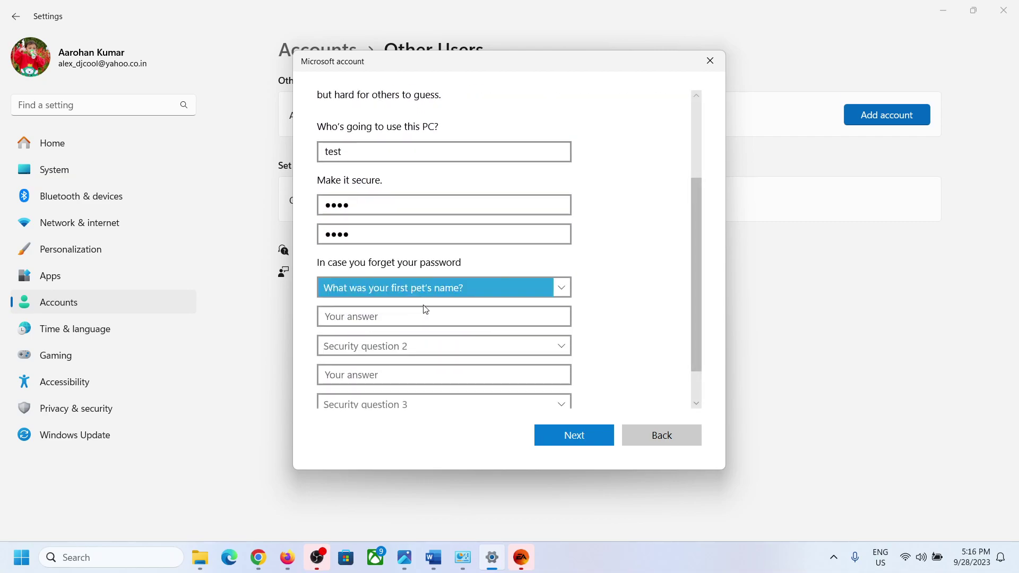
click(367, 318)
text(test)
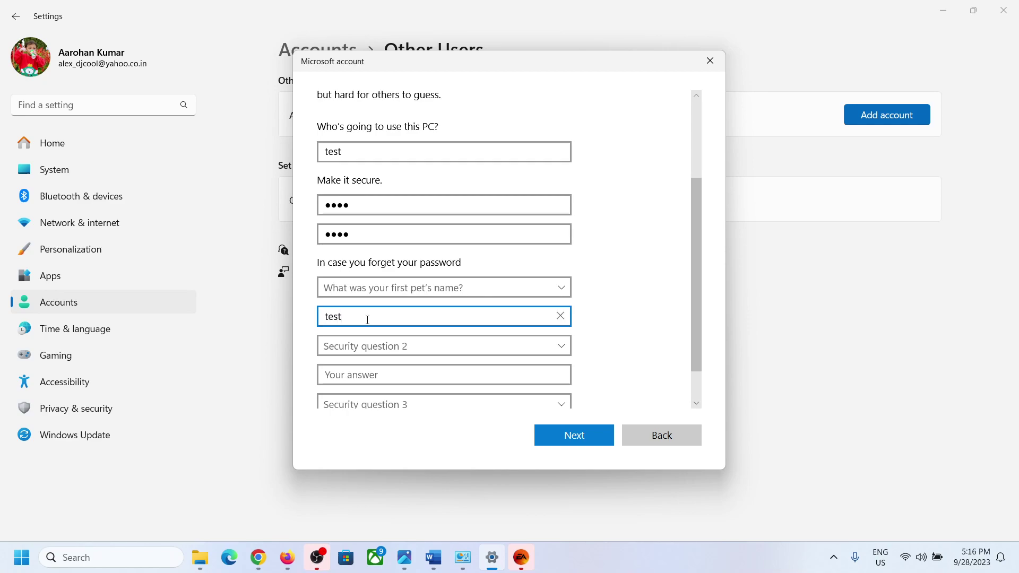
scroll(367, 319, down, 1)
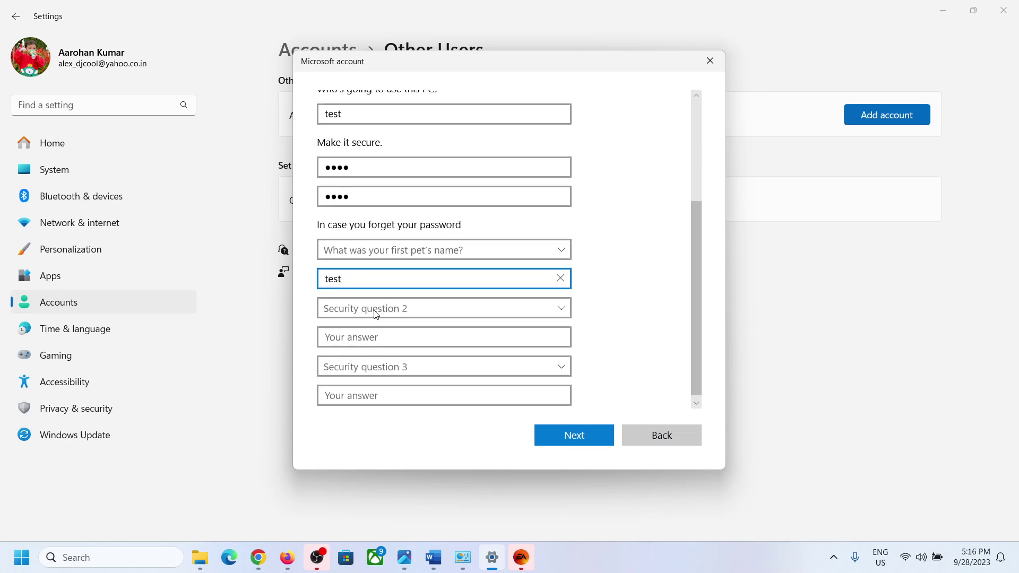
click(373, 306)
click(373, 336)
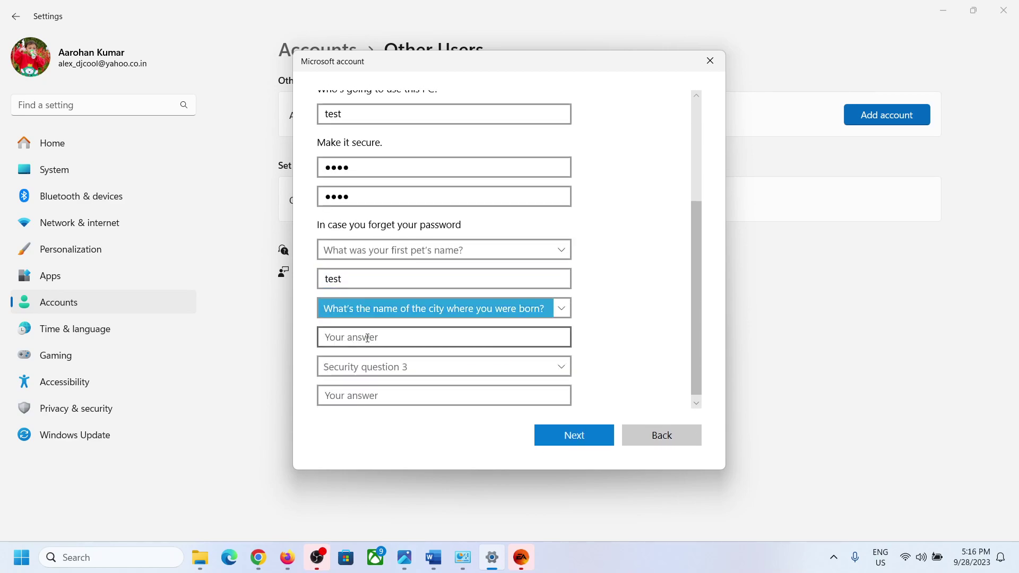
click(367, 337)
text(test)
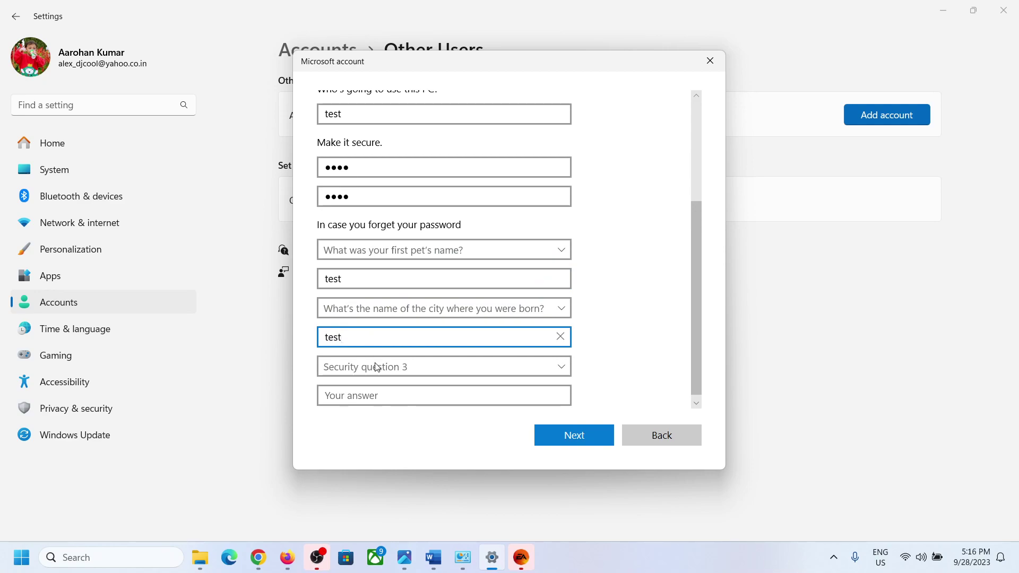
Pick and answer the childhood nickname question, then finish creating the test account.
click(377, 366)
click(381, 409)
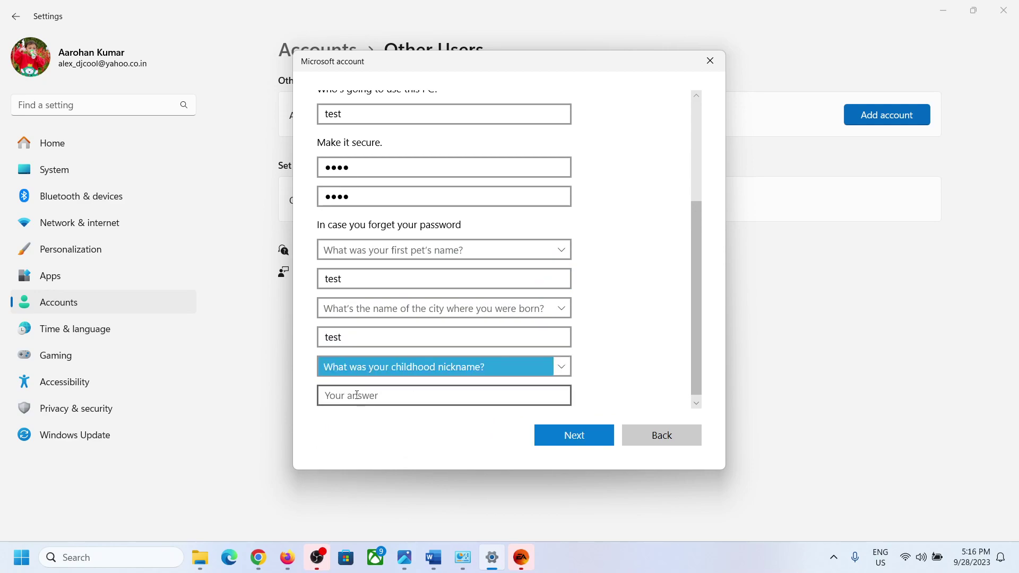
click(356, 394)
text(test)
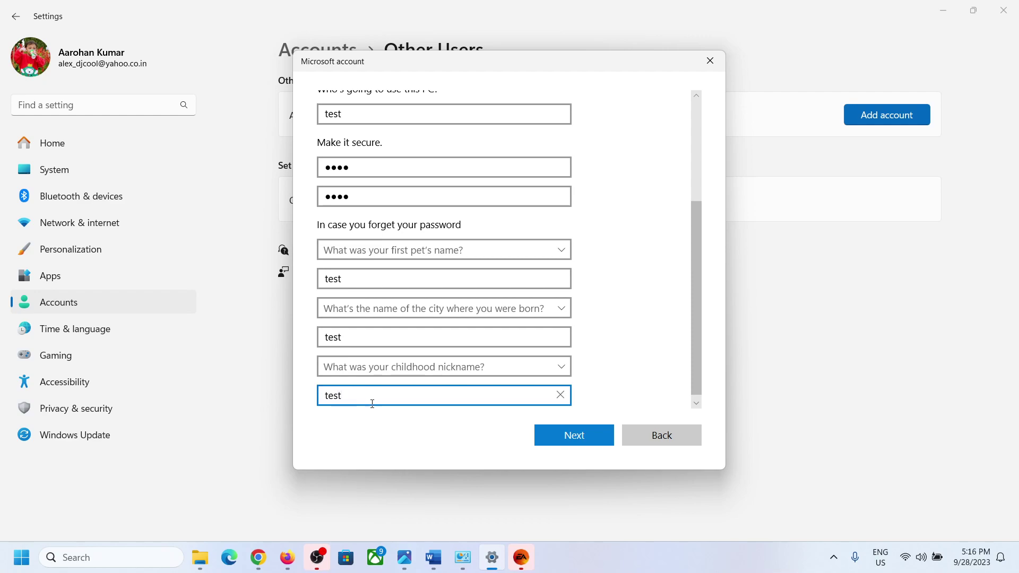
click(574, 435)
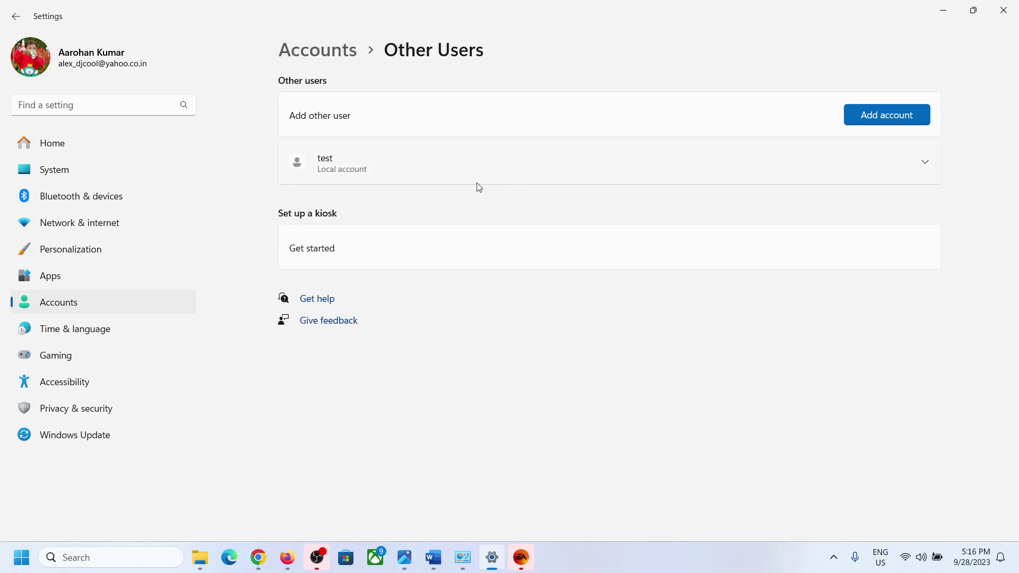
Change the test account's type to Administrator and confirm.
click(926, 165)
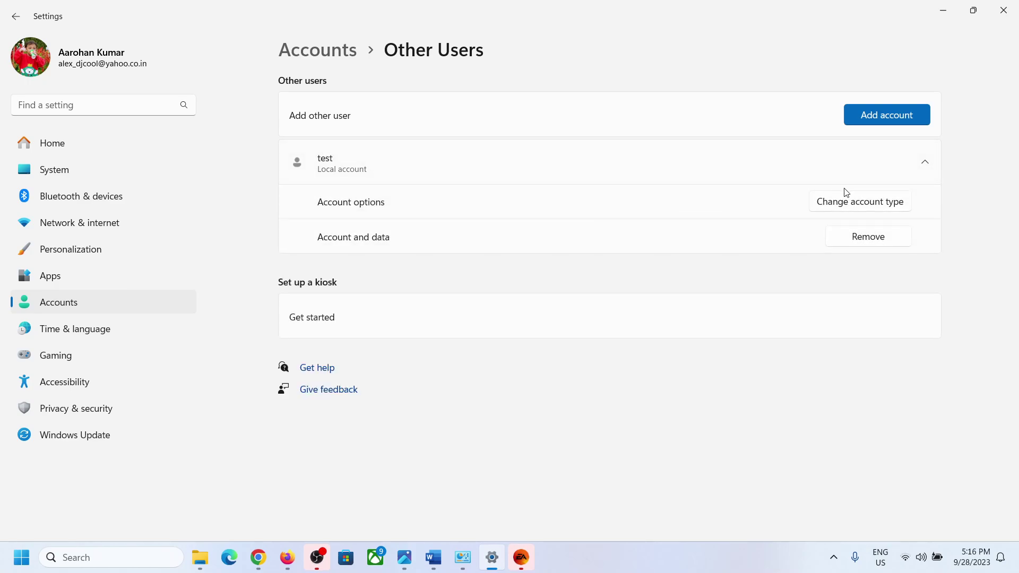
click(845, 207)
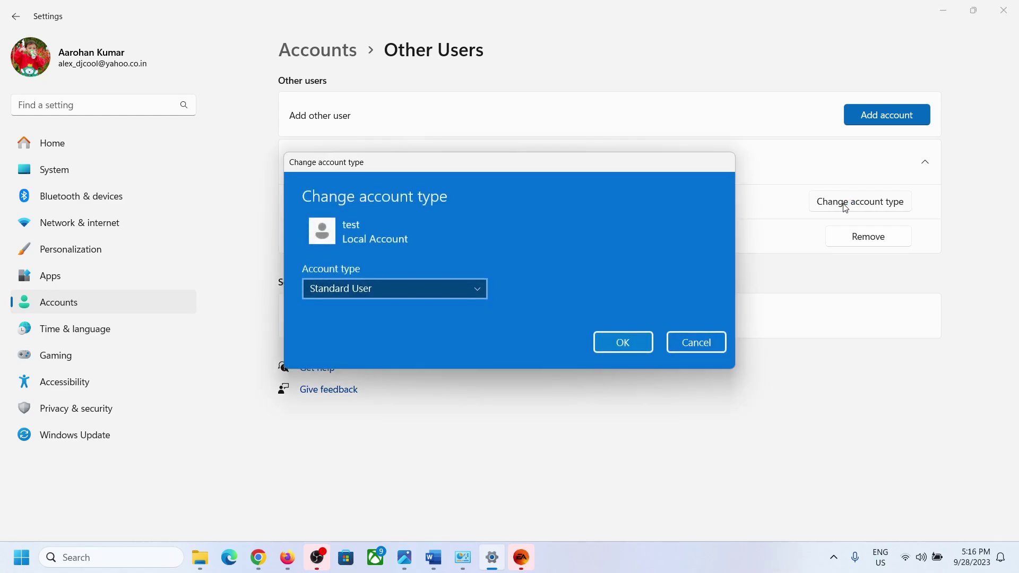
click(473, 288)
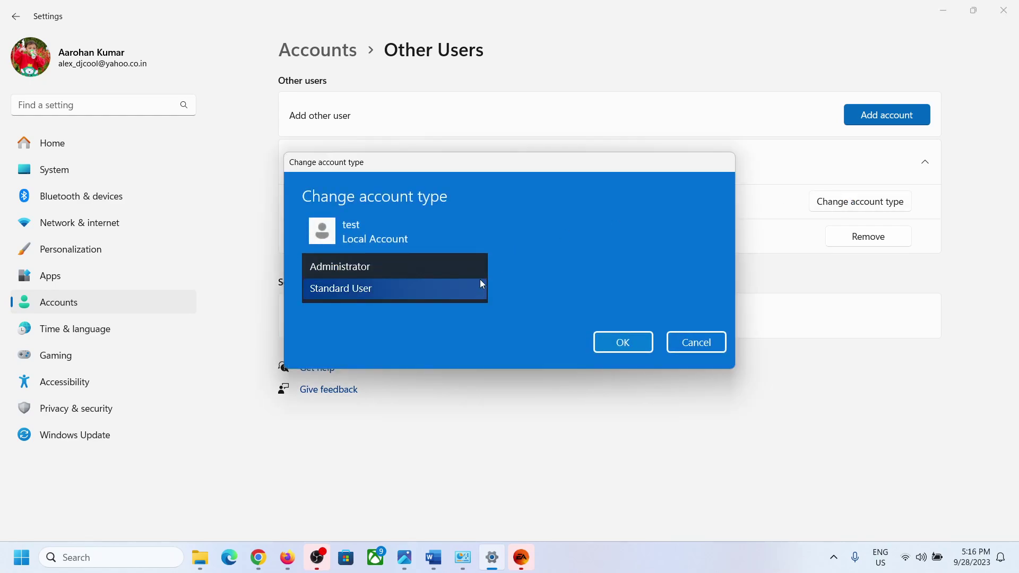
click(396, 268)
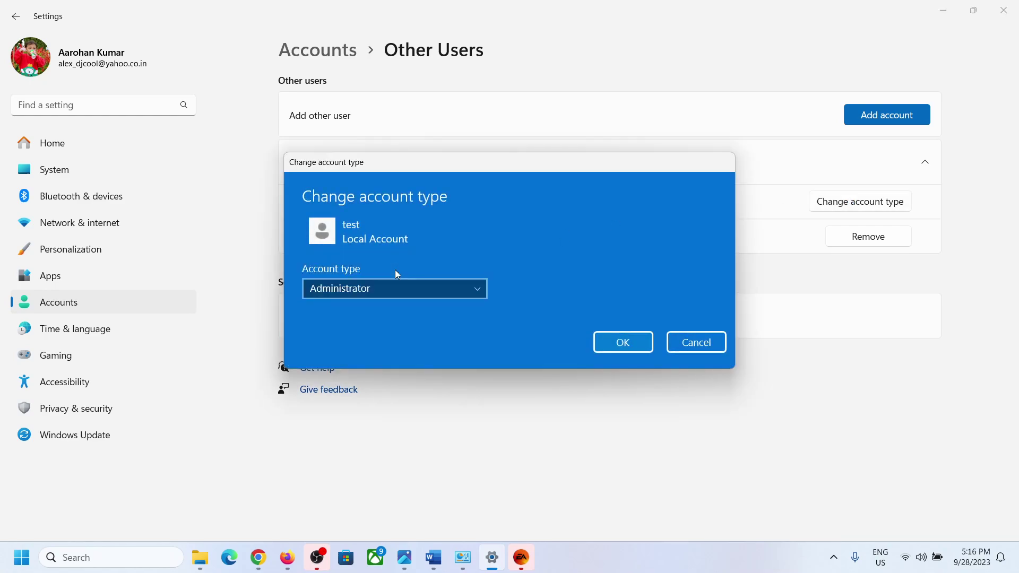
click(631, 339)
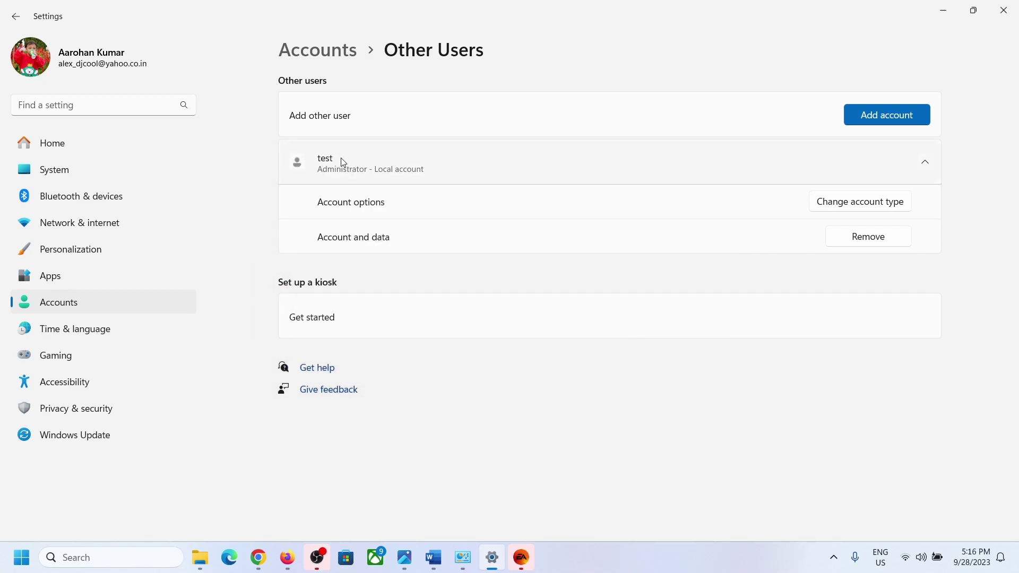
click(21, 568)
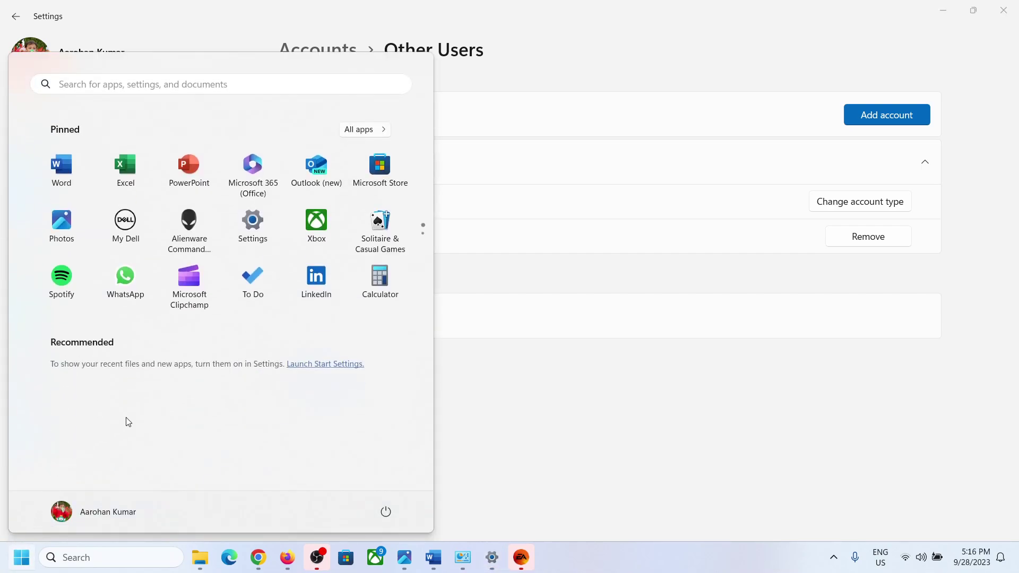
click(102, 513)
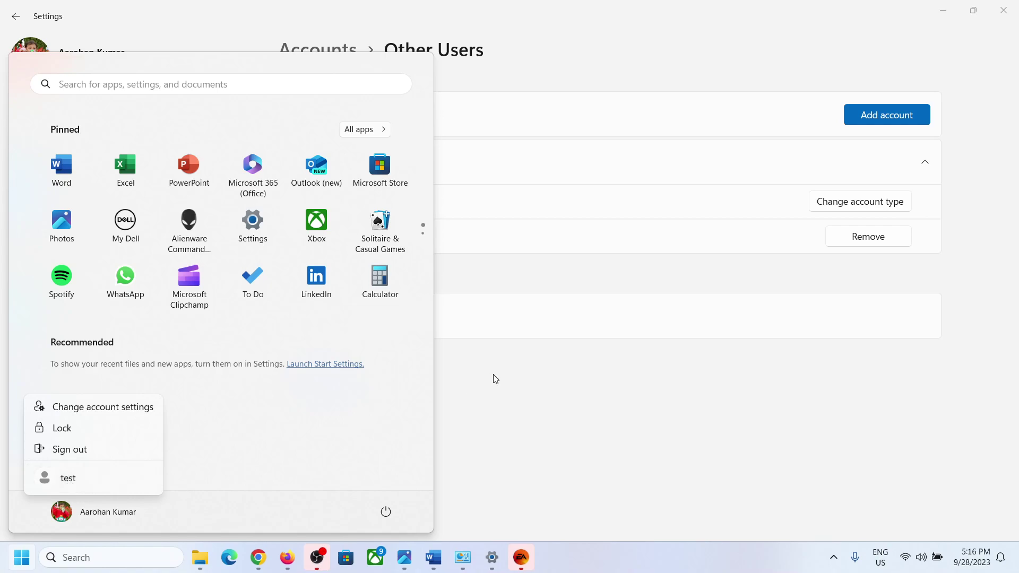
click(568, 380)
click(569, 380)
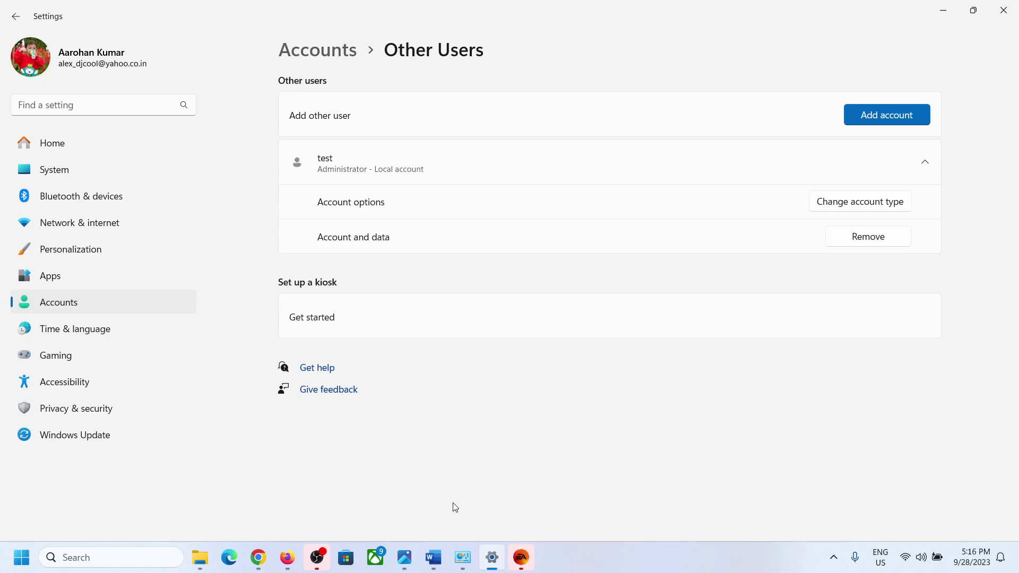
Return to the Word guide and highlight the Step 5 heading 'Create a new Windows admin account'.
click(438, 566)
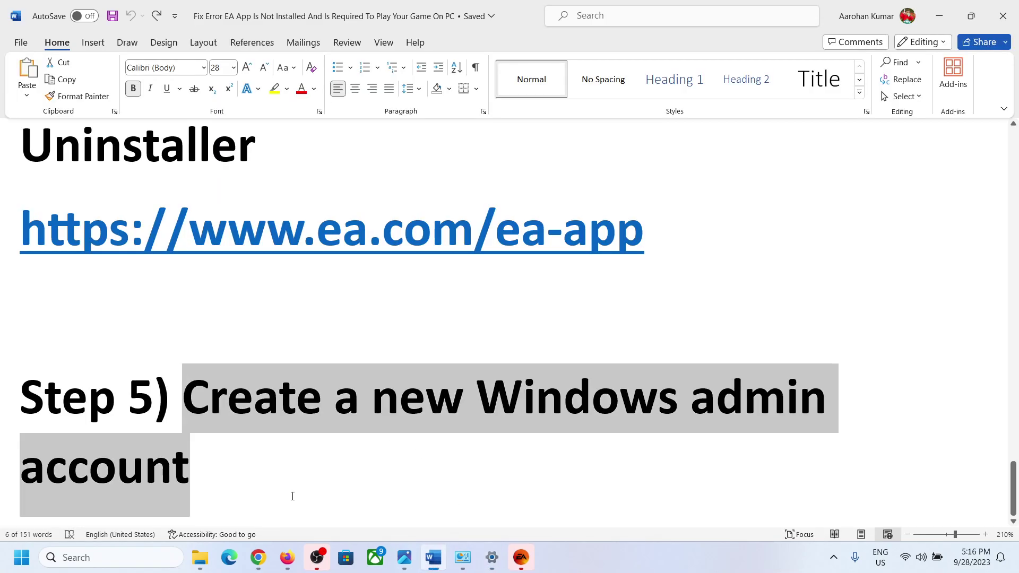
click(257, 437)
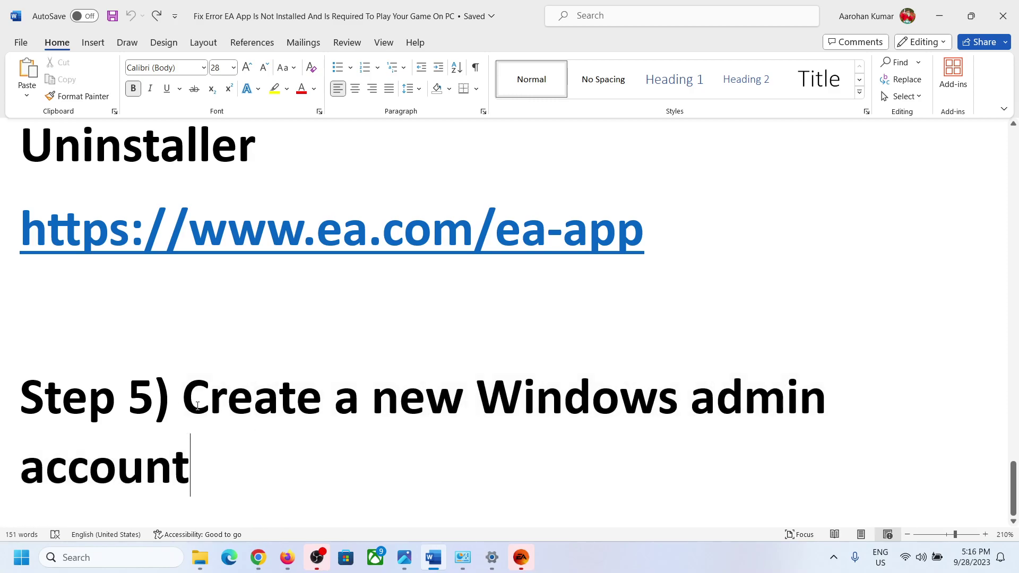
drag(183, 398, 313, 452)
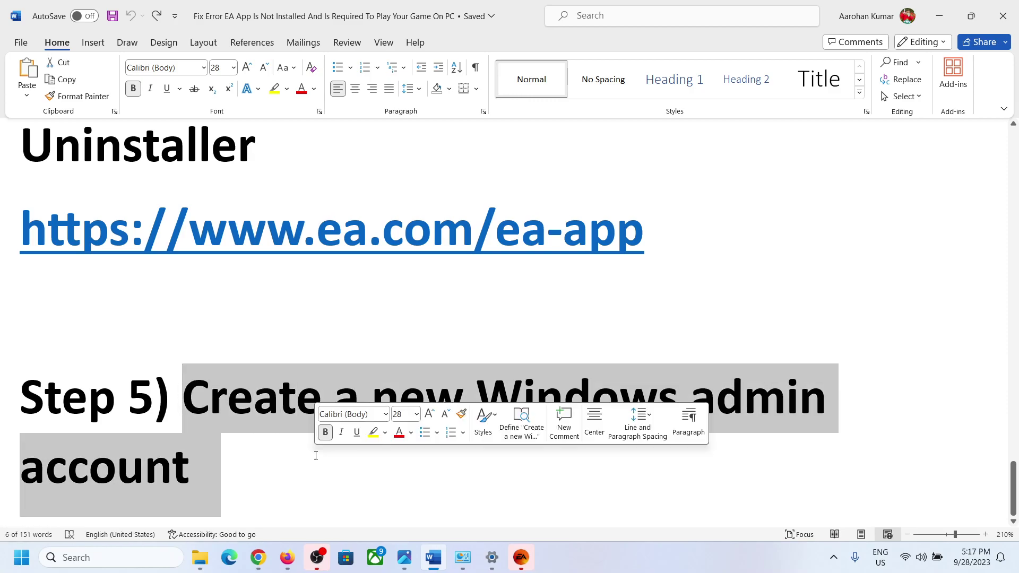
click(275, 478)
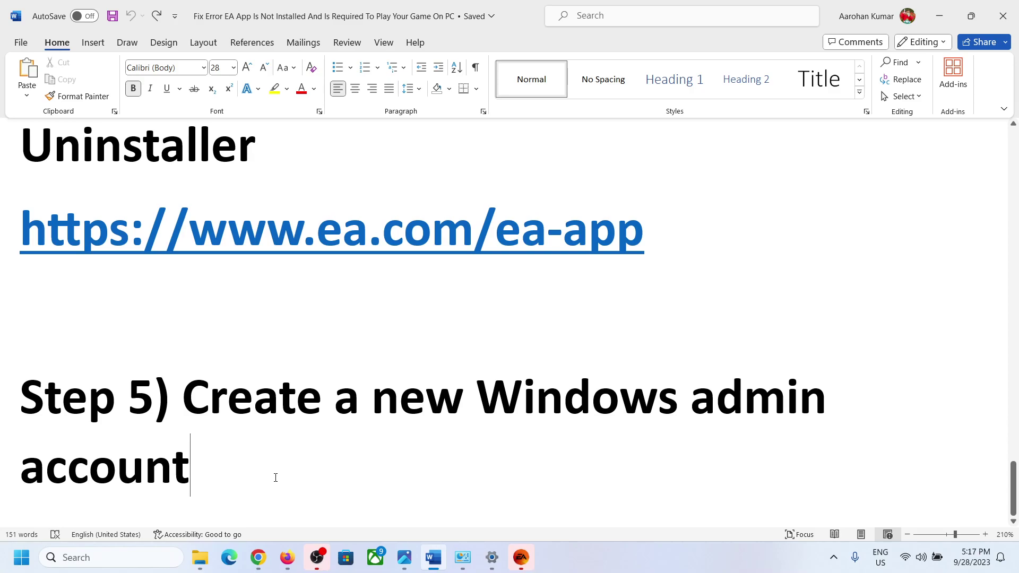
Switch to Photos to view the 'EA app is not installed' error screenshot.
click(403, 567)
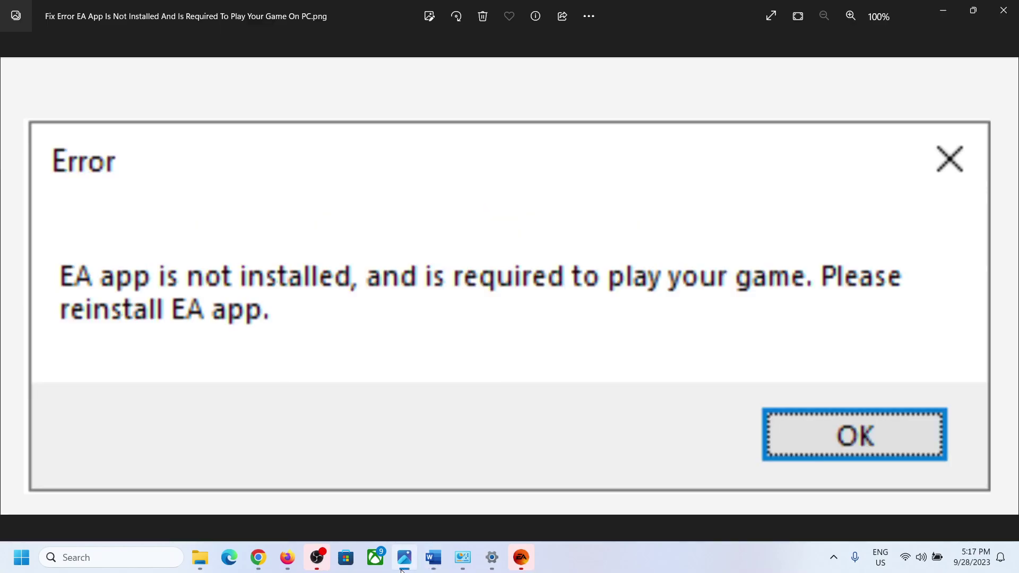